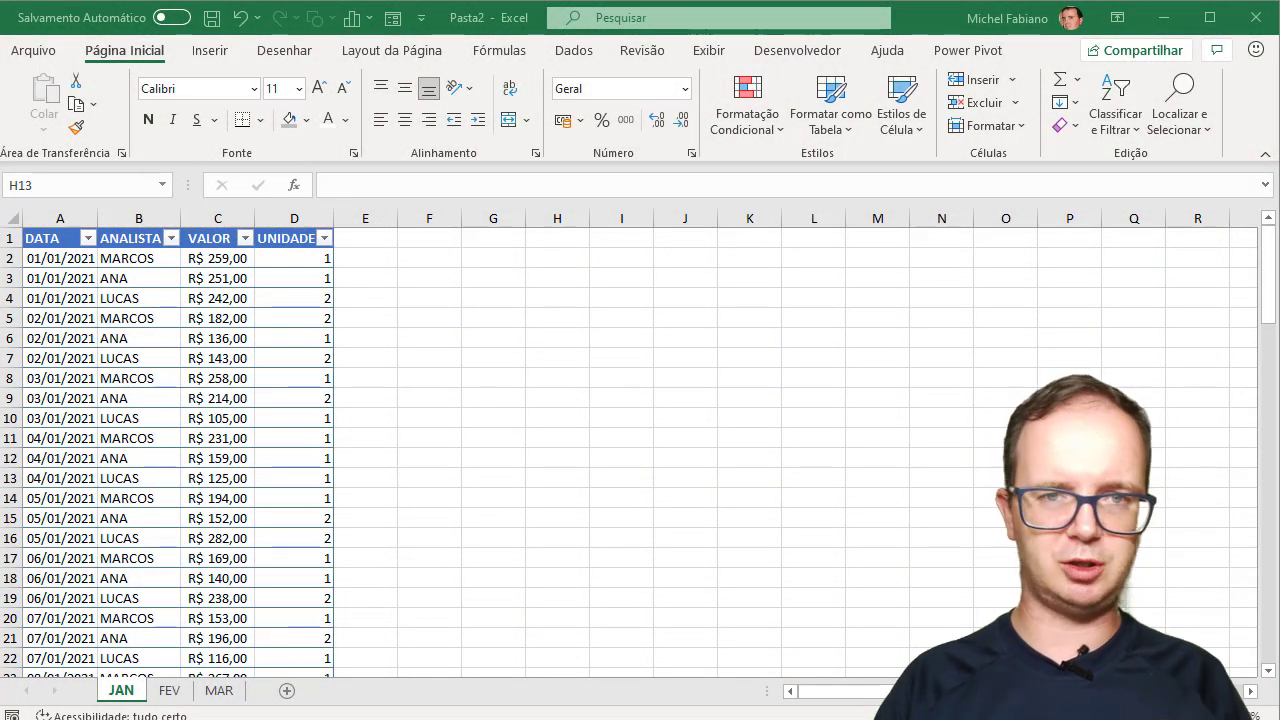
Review the FEV and MAR sheets, ending on March's sales table with the Dados ribbon shown
{"action": "left_click", "coordinate": [141, 700]}
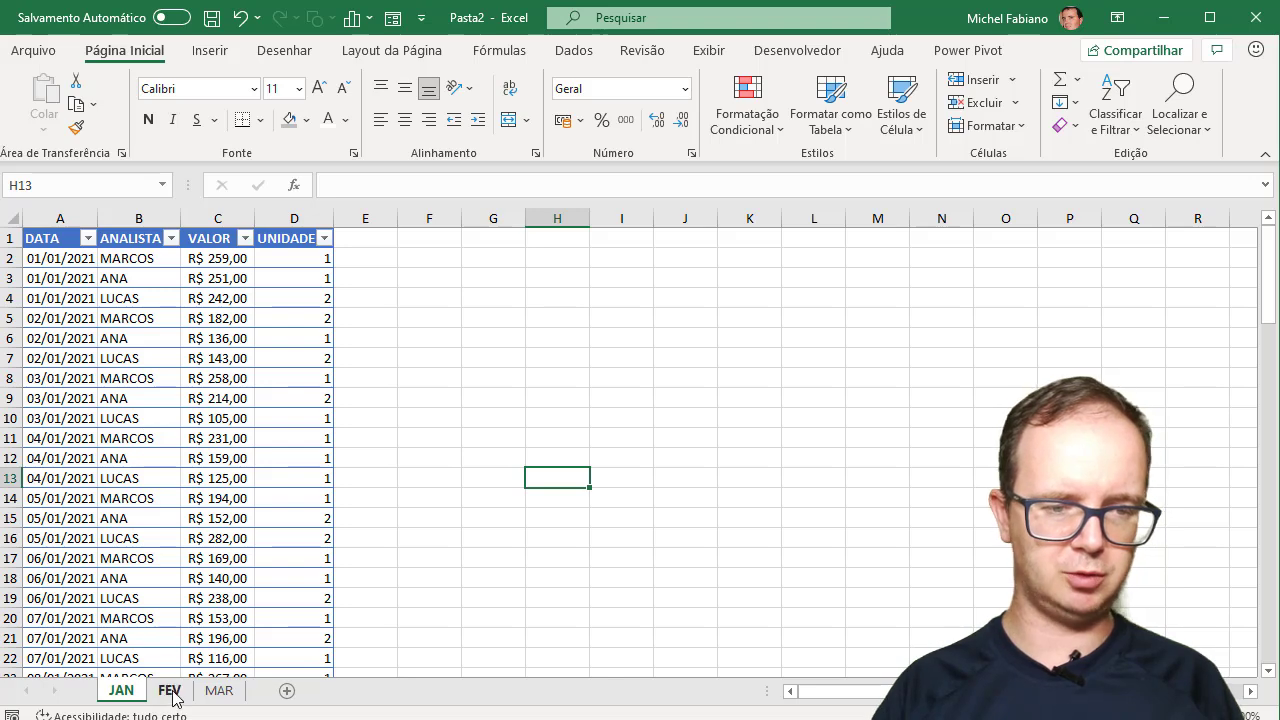
{"action": "left_click", "coordinate": [172, 693]}
{"action": "left_click", "coordinate": [208, 695]}
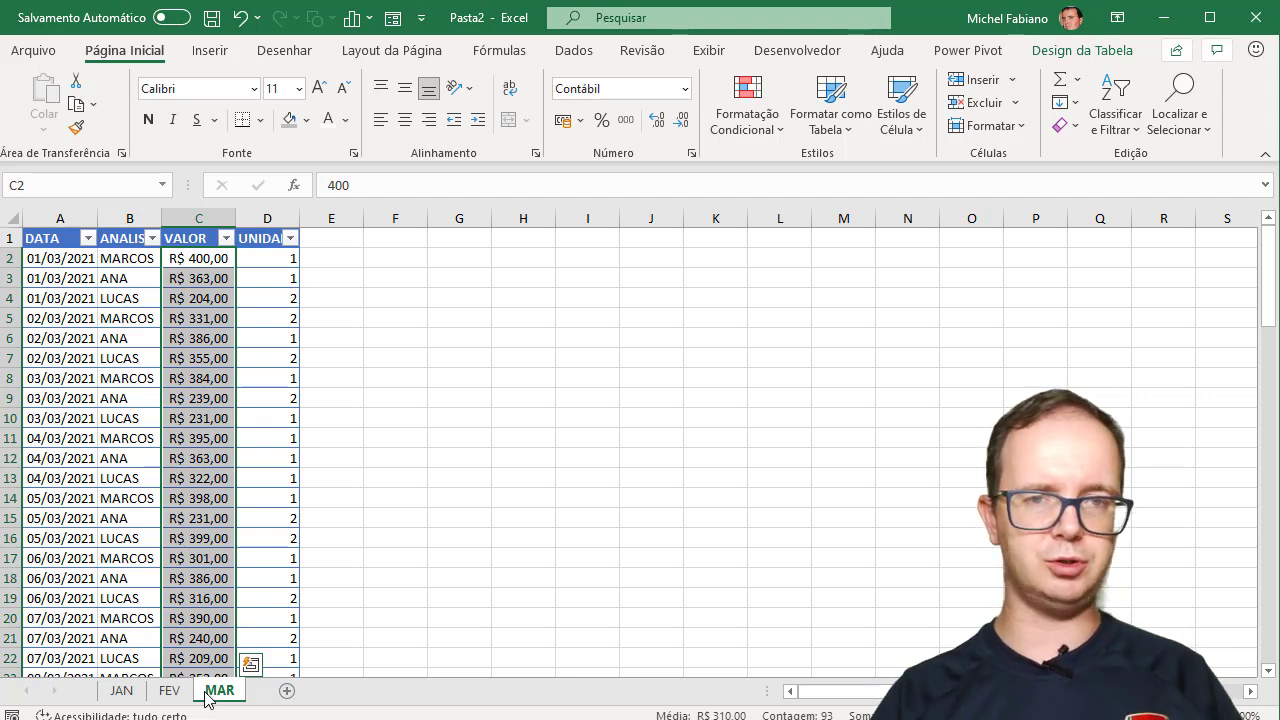
{"action": "left_click", "coordinate": [589, 57]}
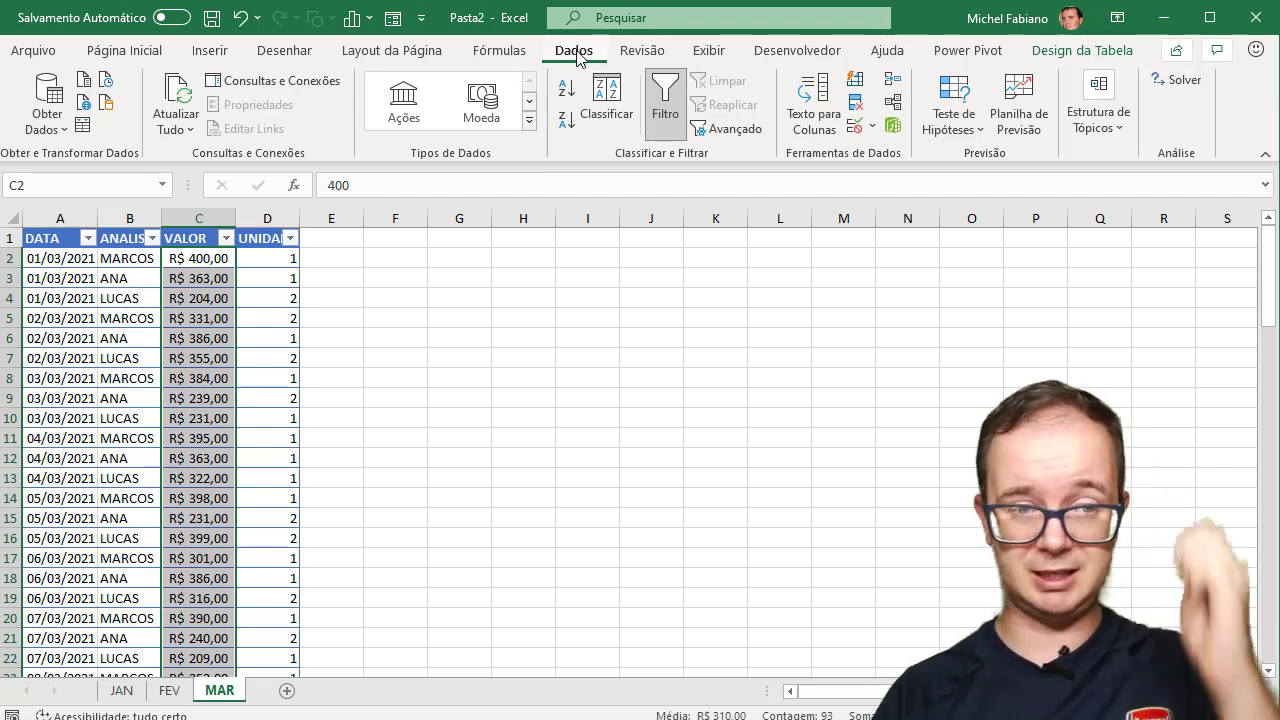
{"action": "left_click", "coordinate": [55, 128]}
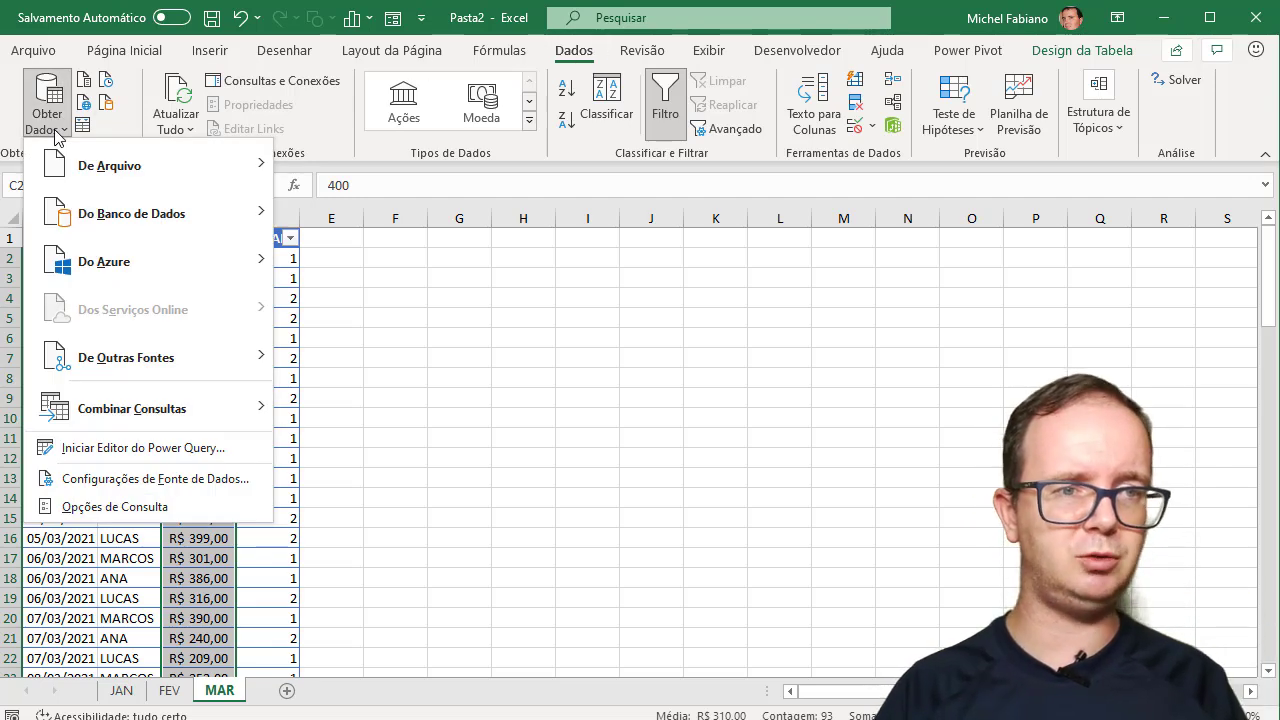
{"action": "left_click", "coordinate": [67, 121]}
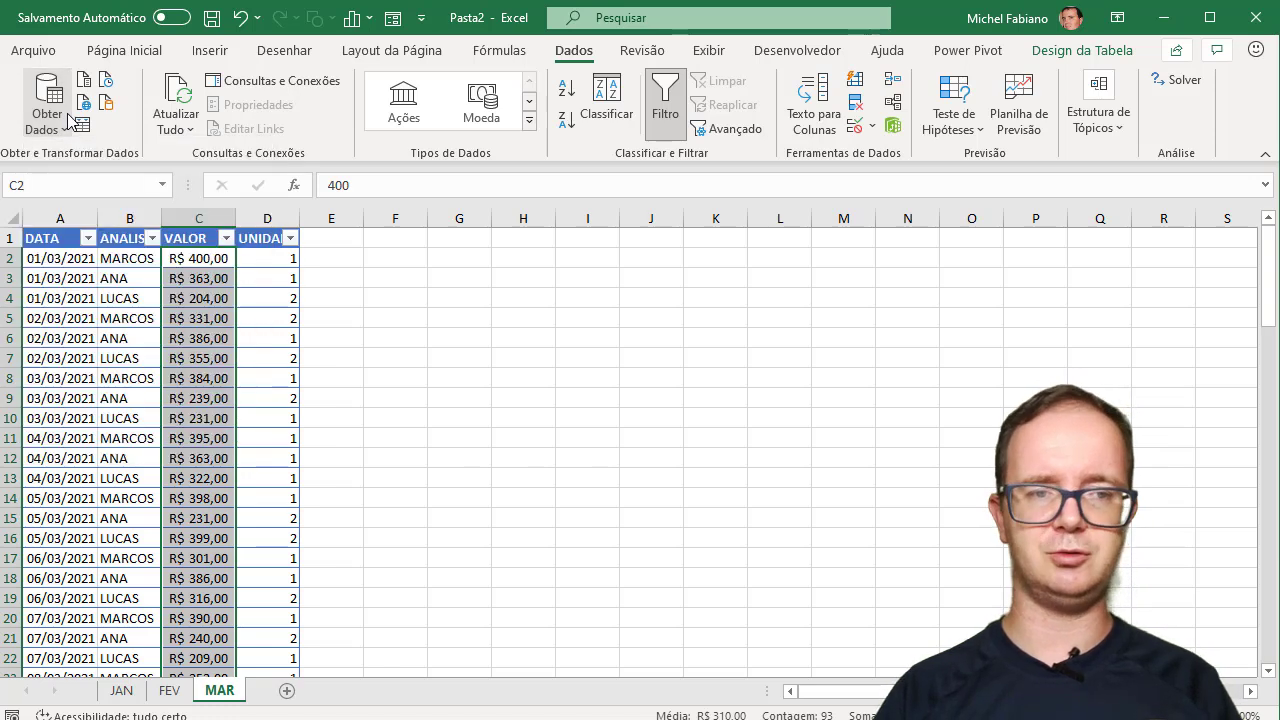
{"action": "left_click_drag", "start_coordinate": [95, 97], "coordinate": [220, 82]}
{"action": "left_click_drag", "start_coordinate": [121, 128], "coordinate": [137, 132]}
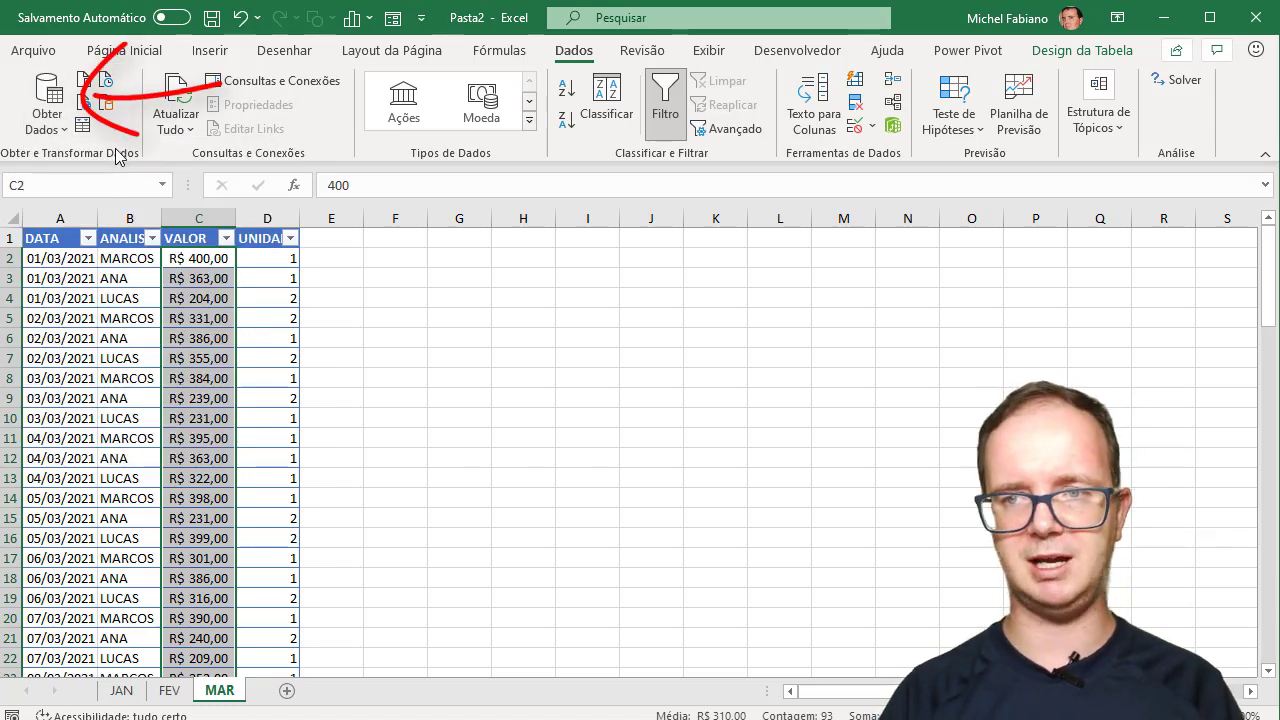
{"action": "key", "text": "Escape"}
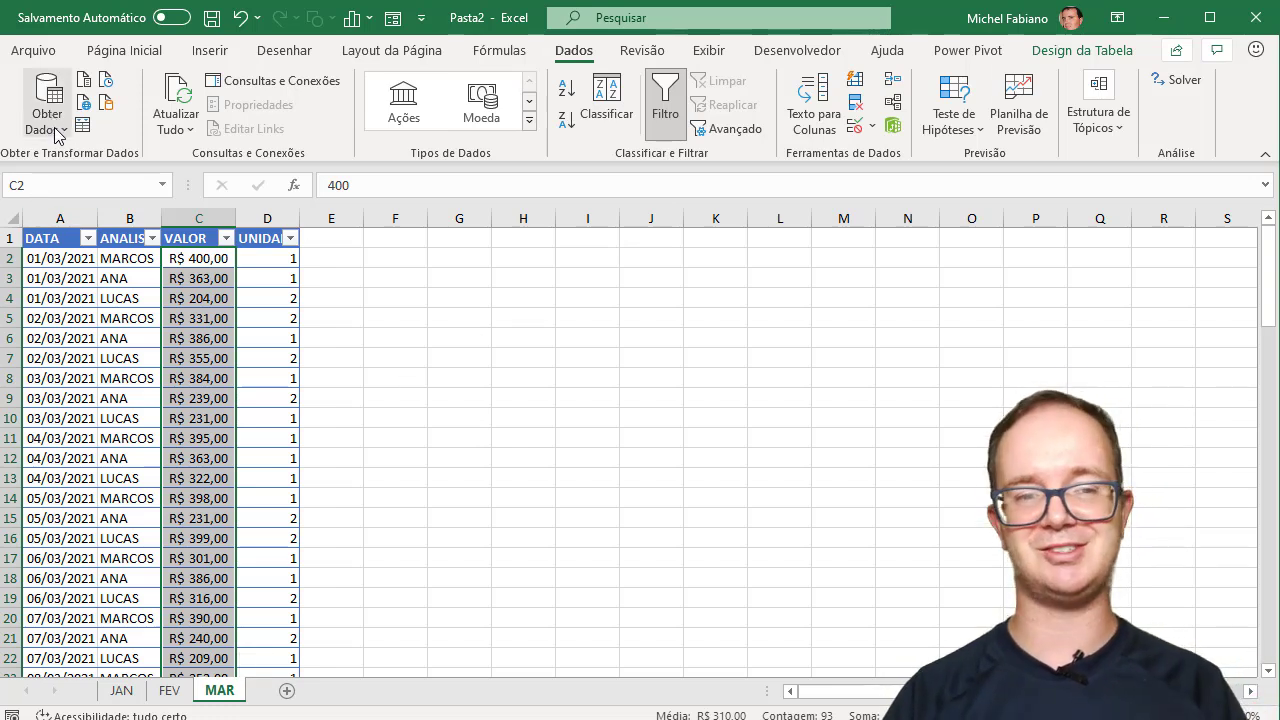
Select the whole JAN table and import it into Power Query via De Tabela/Intervalo
{"action": "left_click", "coordinate": [121, 690]}
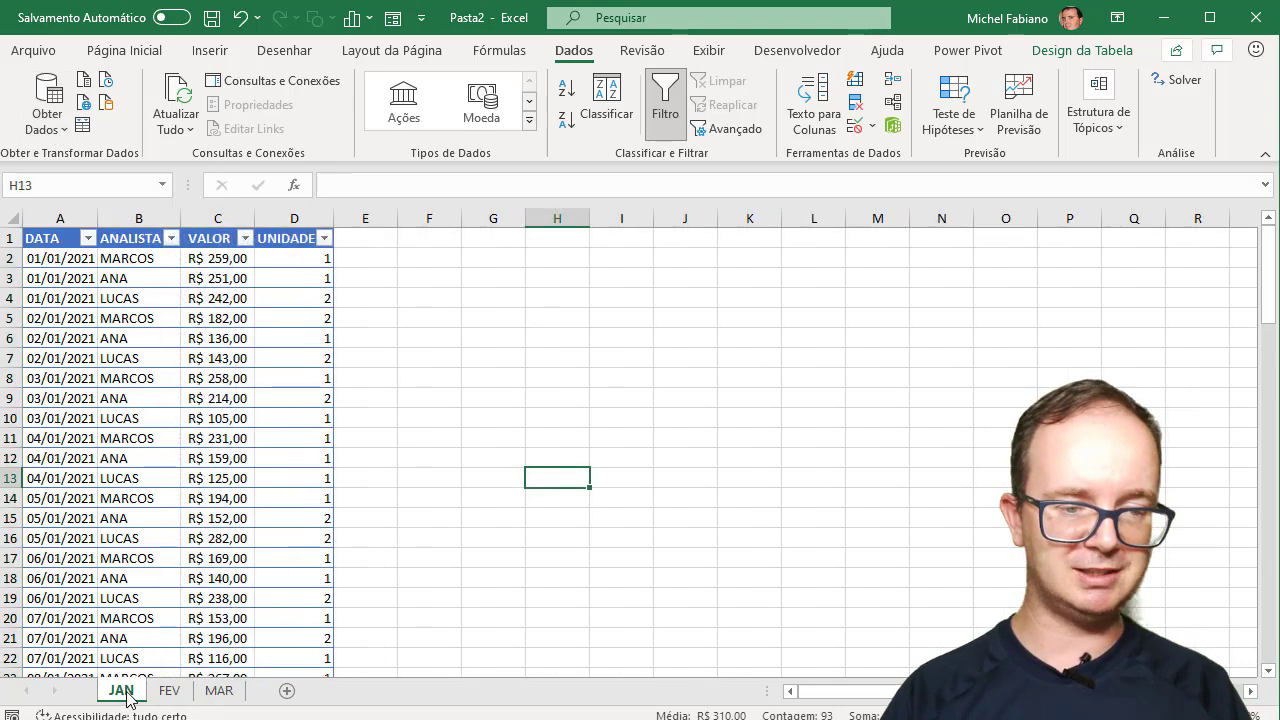
{"action": "left_click", "coordinate": [198, 395]}
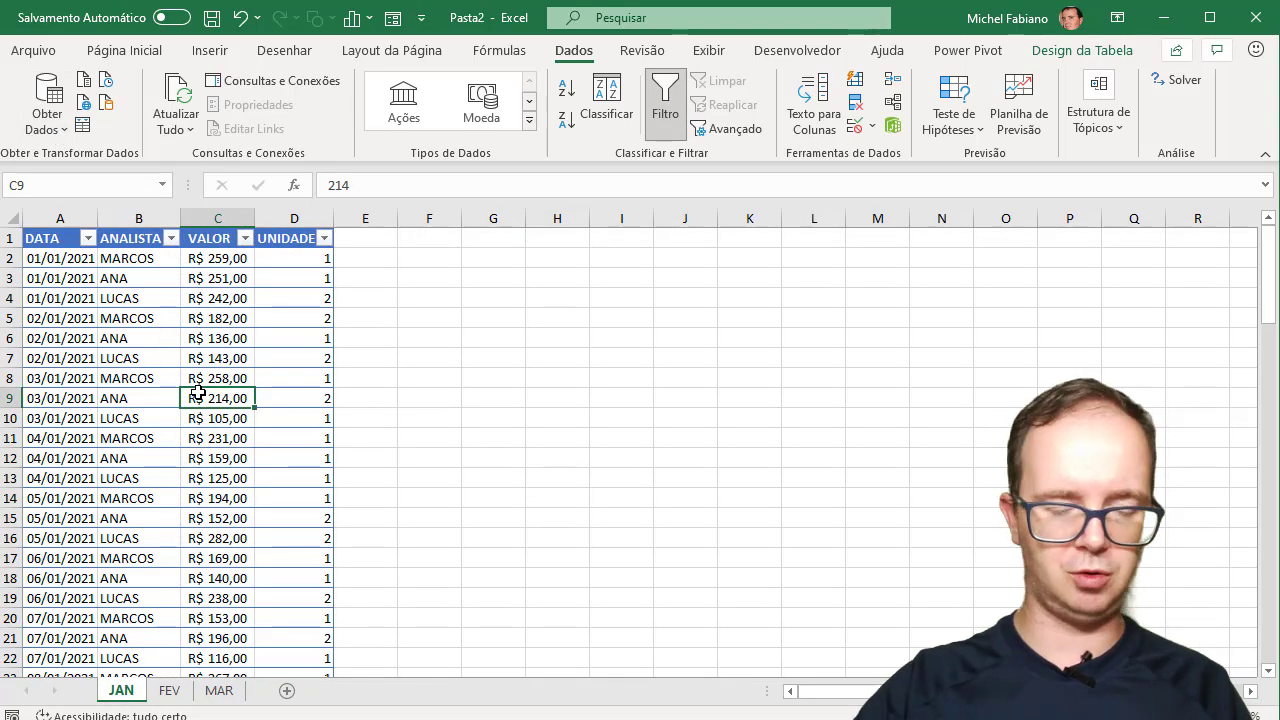
{"action": "key", "text": "ctrl+a"}
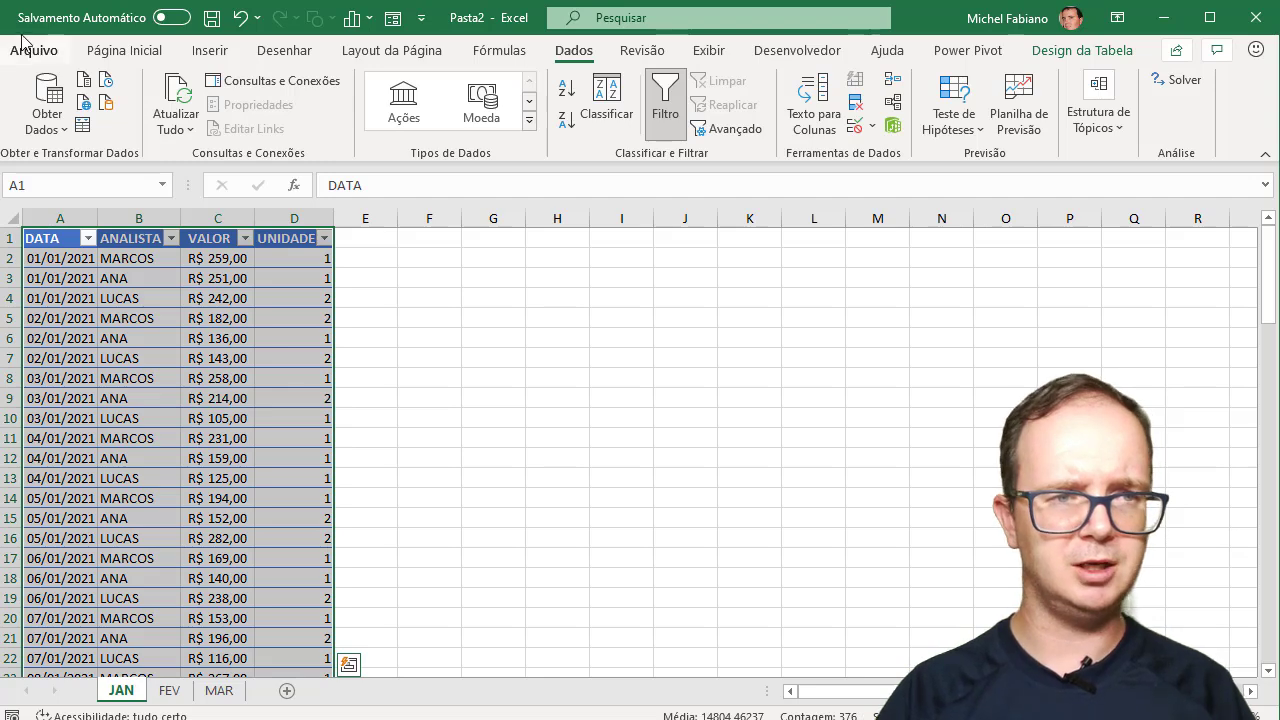
{"action": "left_click", "coordinate": [43, 117]}
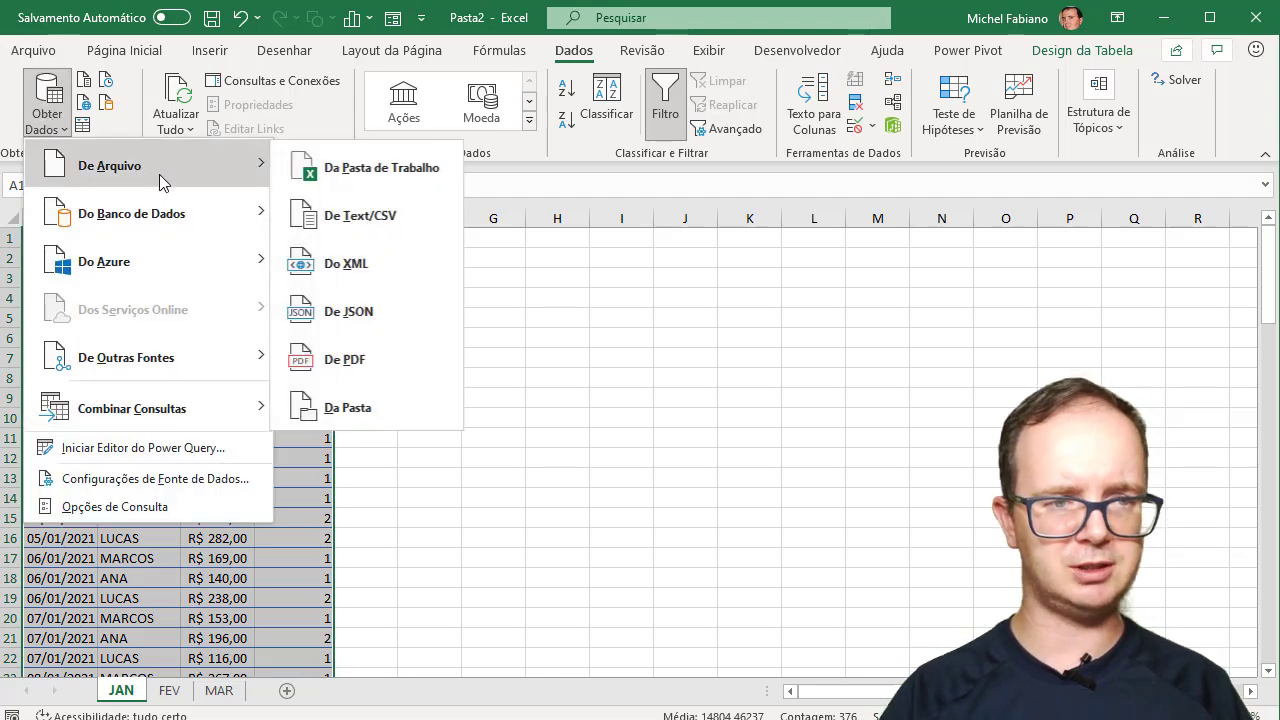
{"action": "mouse_move", "coordinate": [184, 366]}
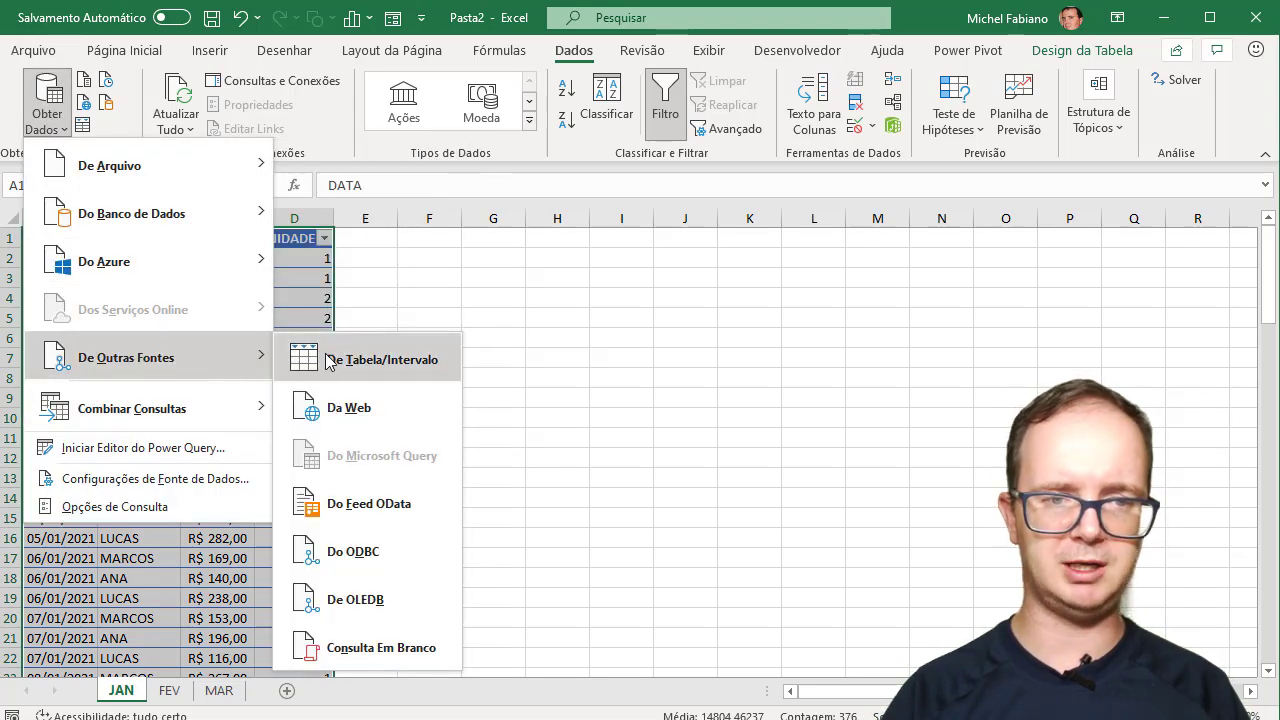
{"action": "left_click", "coordinate": [360, 362]}
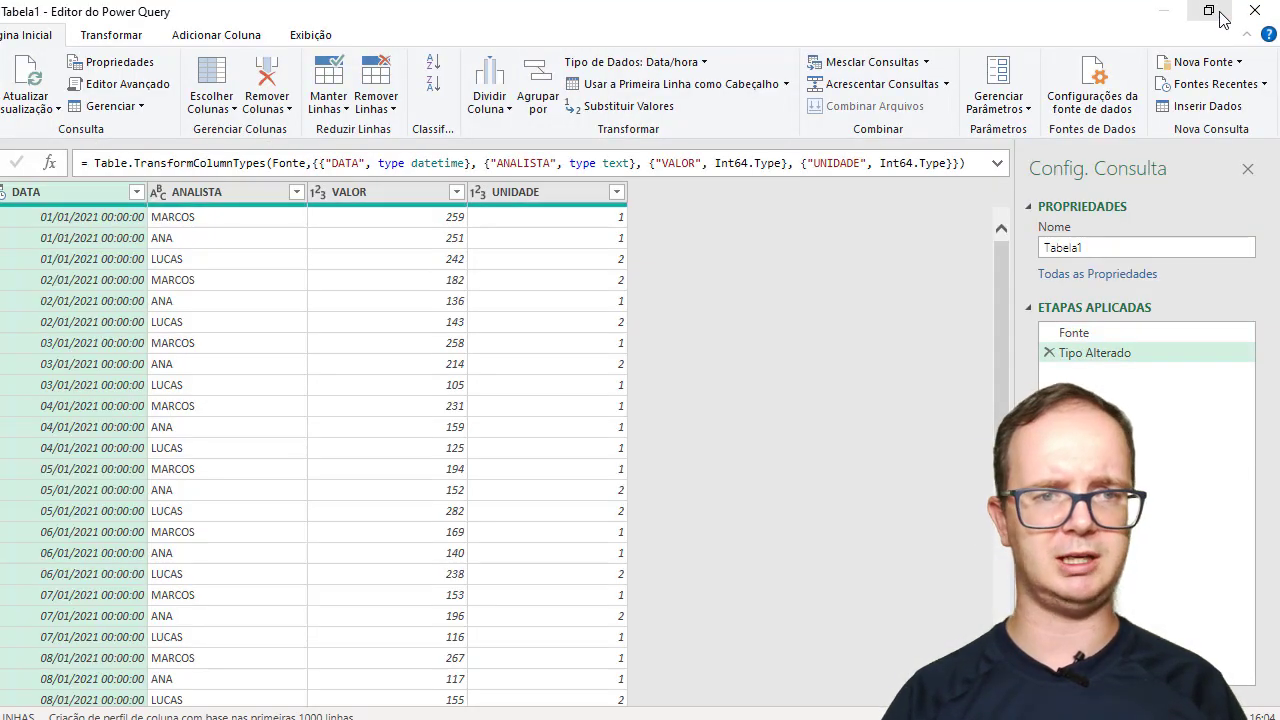
Change the DATA column to the Data type, replacing the current conversion
{"action": "left_click", "coordinate": [1208, 12]}
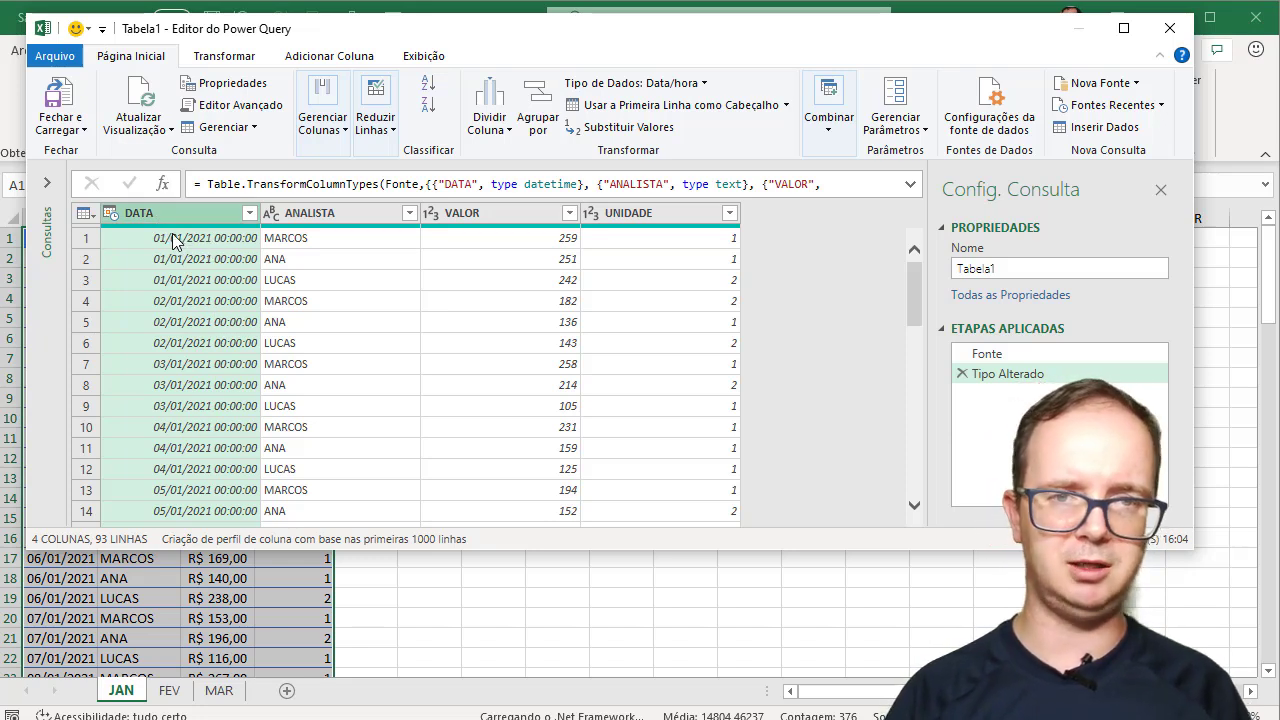
{"action": "left_click", "coordinate": [110, 214]}
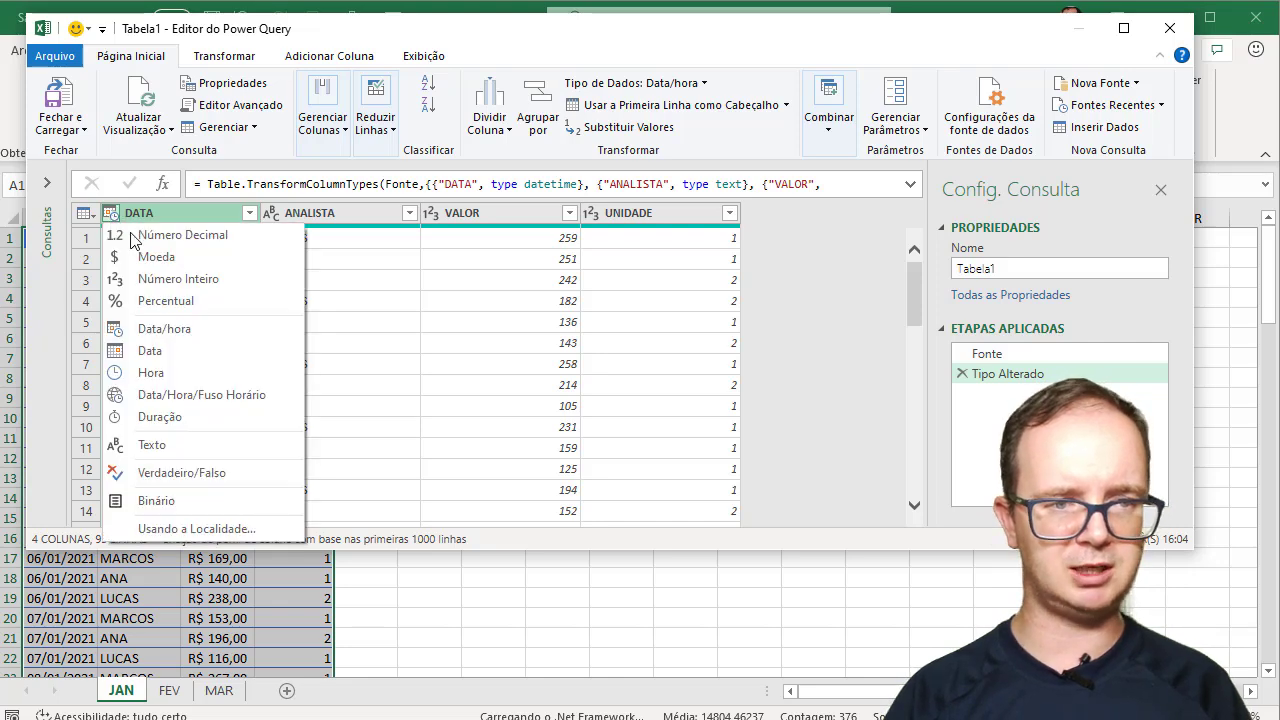
{"action": "left_click", "coordinate": [172, 359]}
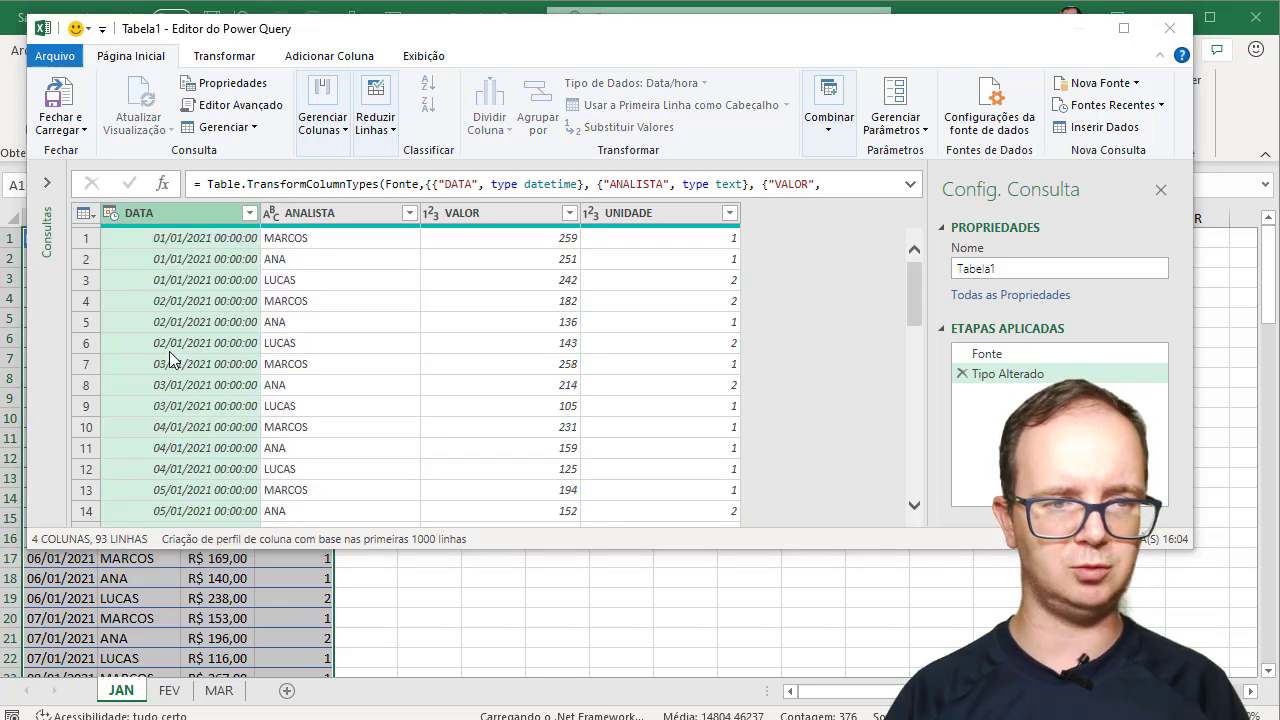
{"action": "left_click", "coordinate": [563, 424]}
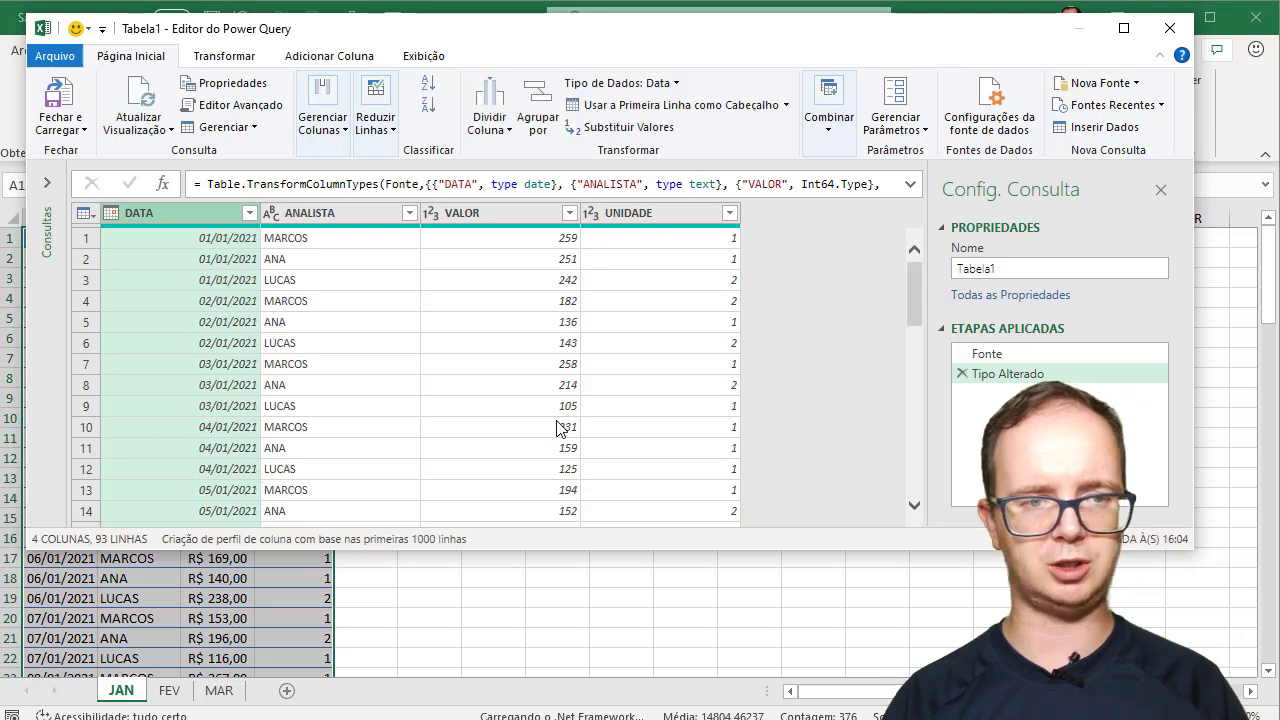
Make VALOR a Moeda column, then close the editor with Fechar e Carregar Para
{"action": "left_click", "coordinate": [427, 217]}
{"action": "left_click", "coordinate": [457, 256]}
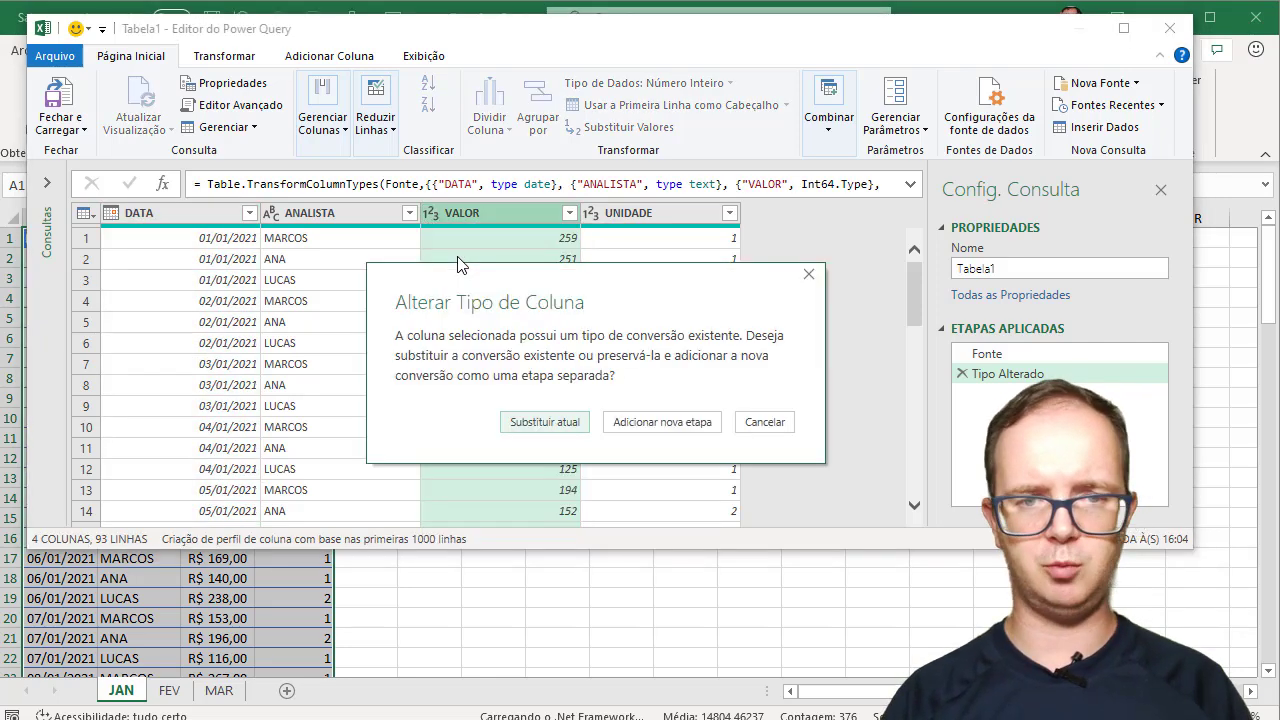
{"action": "left_click", "coordinate": [545, 421]}
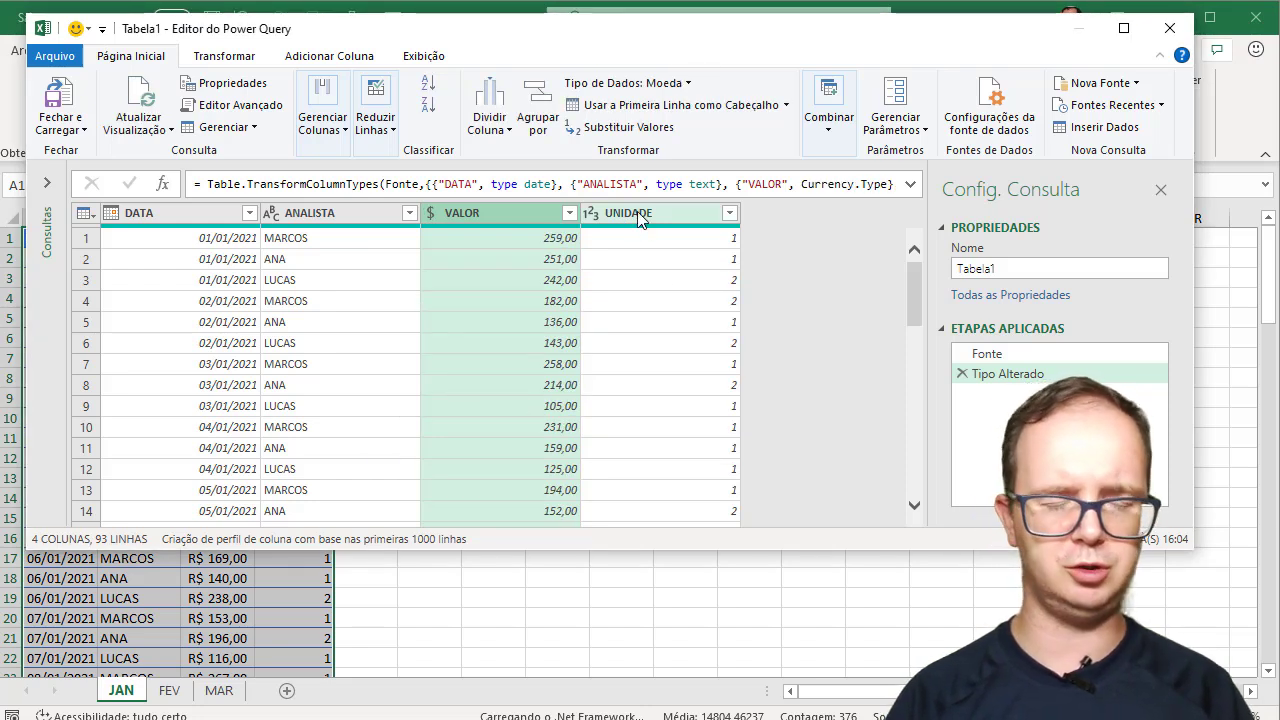
{"action": "left_click", "coordinate": [78, 130]}
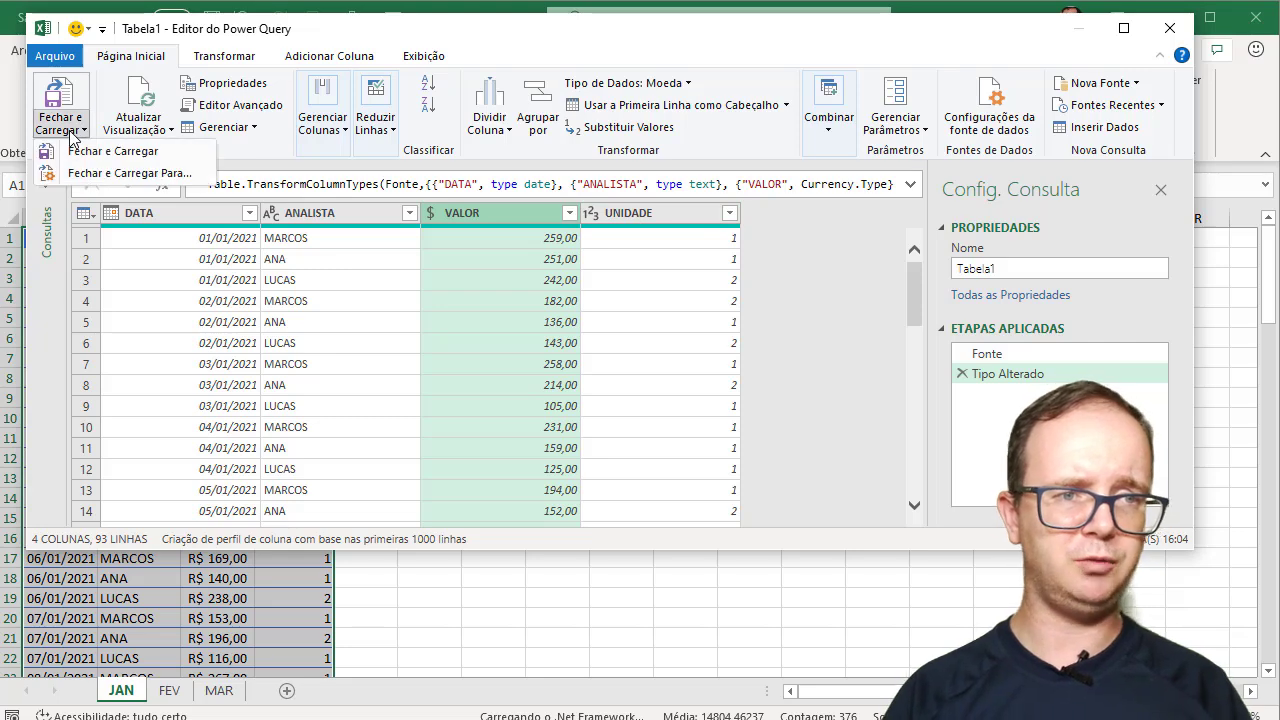
{"action": "left_click", "coordinate": [107, 174]}
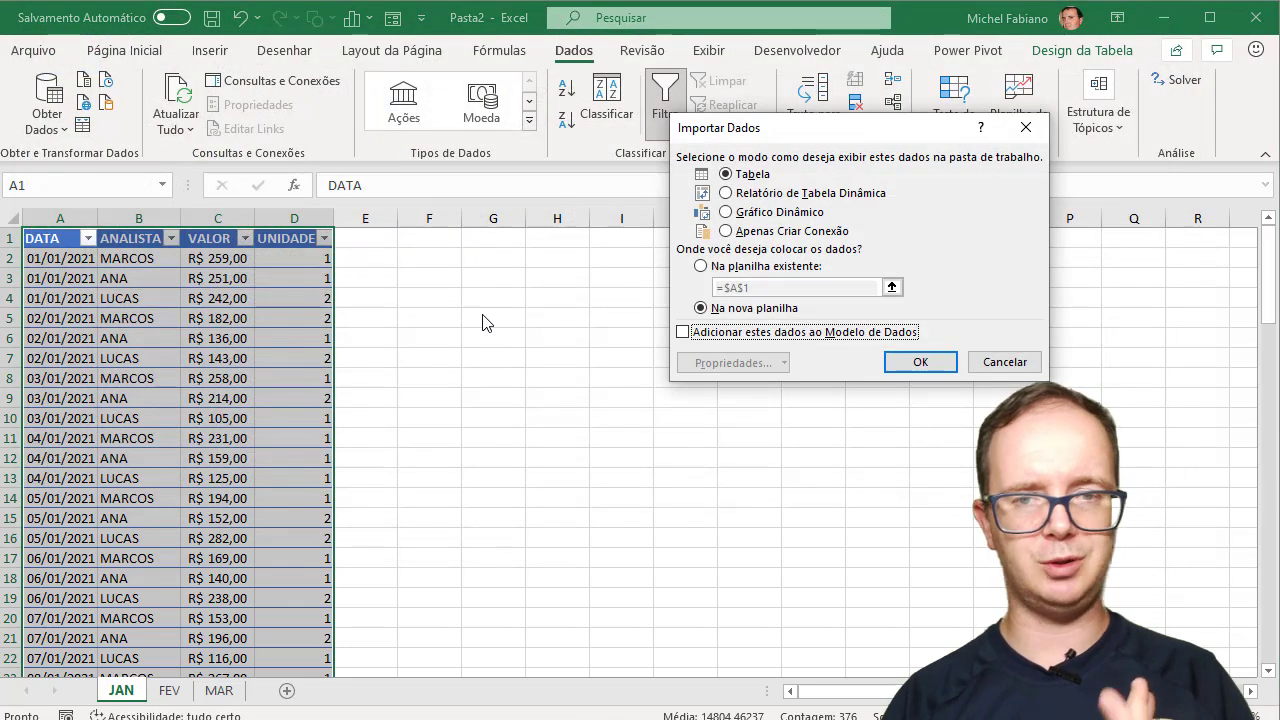
Load Tabela1 as connection only, rename it JANEIRO, and switch to the FEV sheet
{"action": "left_click", "coordinate": [759, 236]}
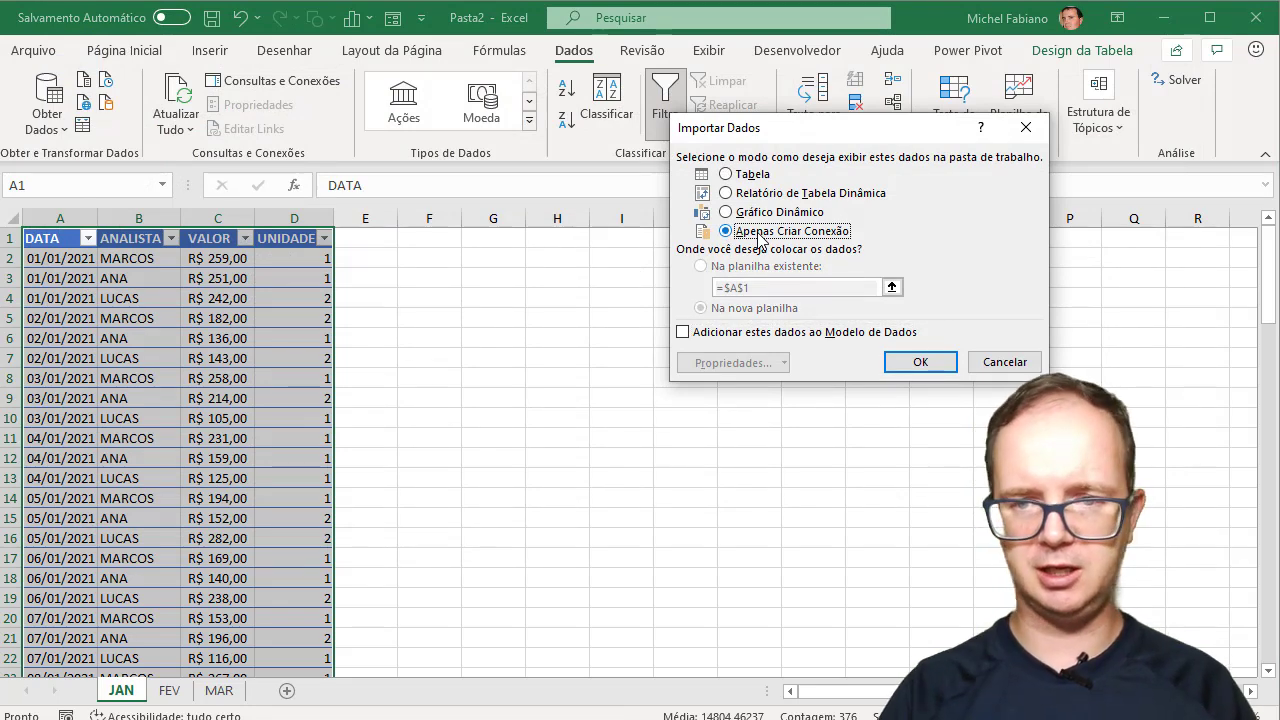
{"action": "left_click", "coordinate": [914, 362]}
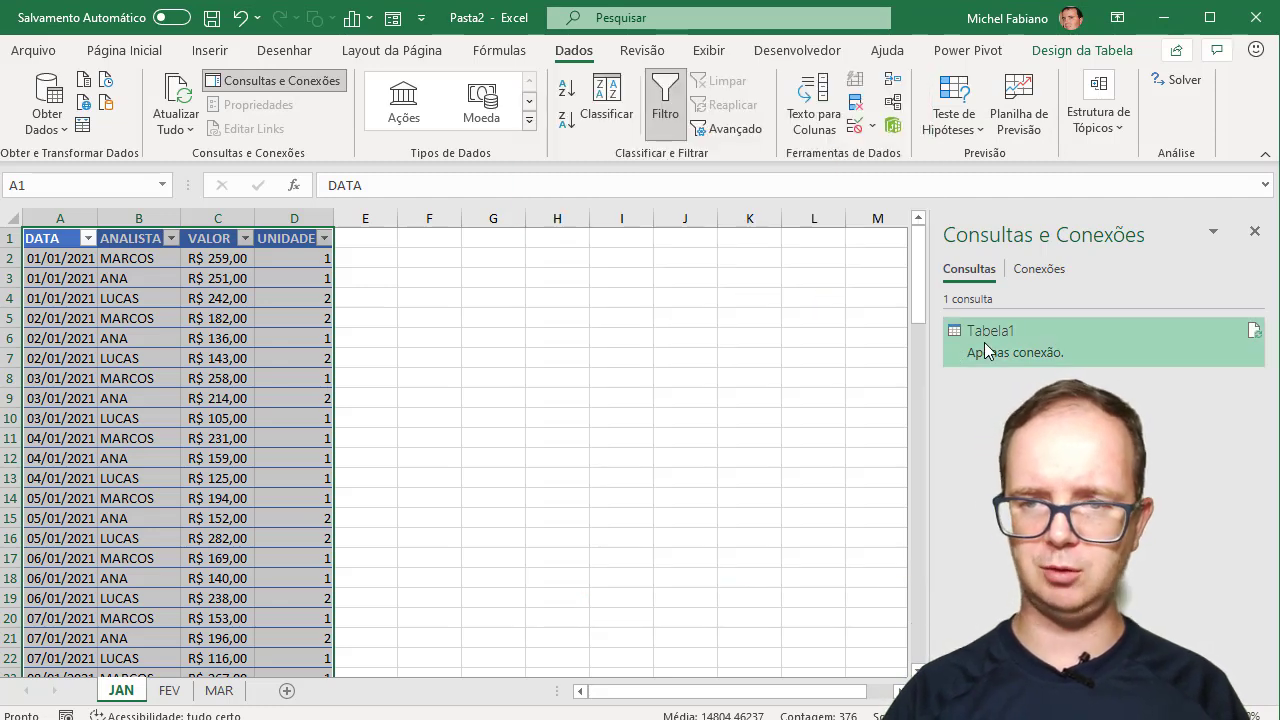
{"action": "right_click", "coordinate": [984, 342]}
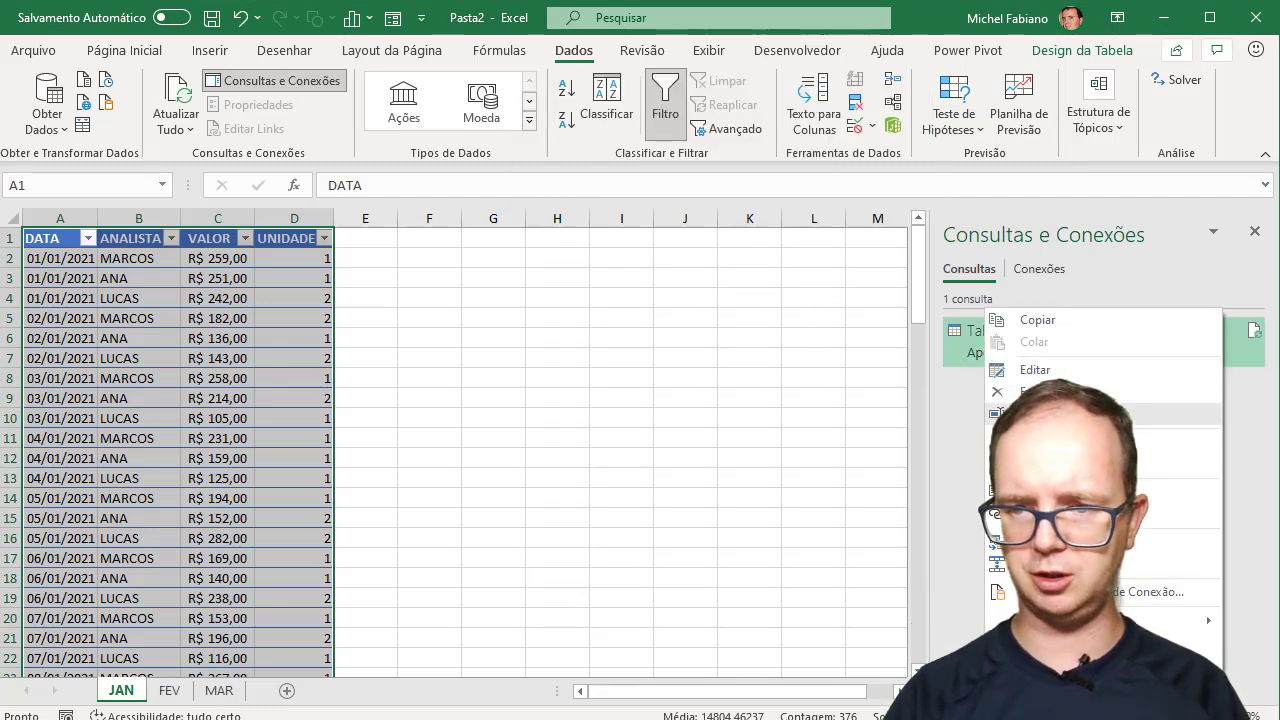
{"action": "left_click", "coordinate": [1048, 412]}
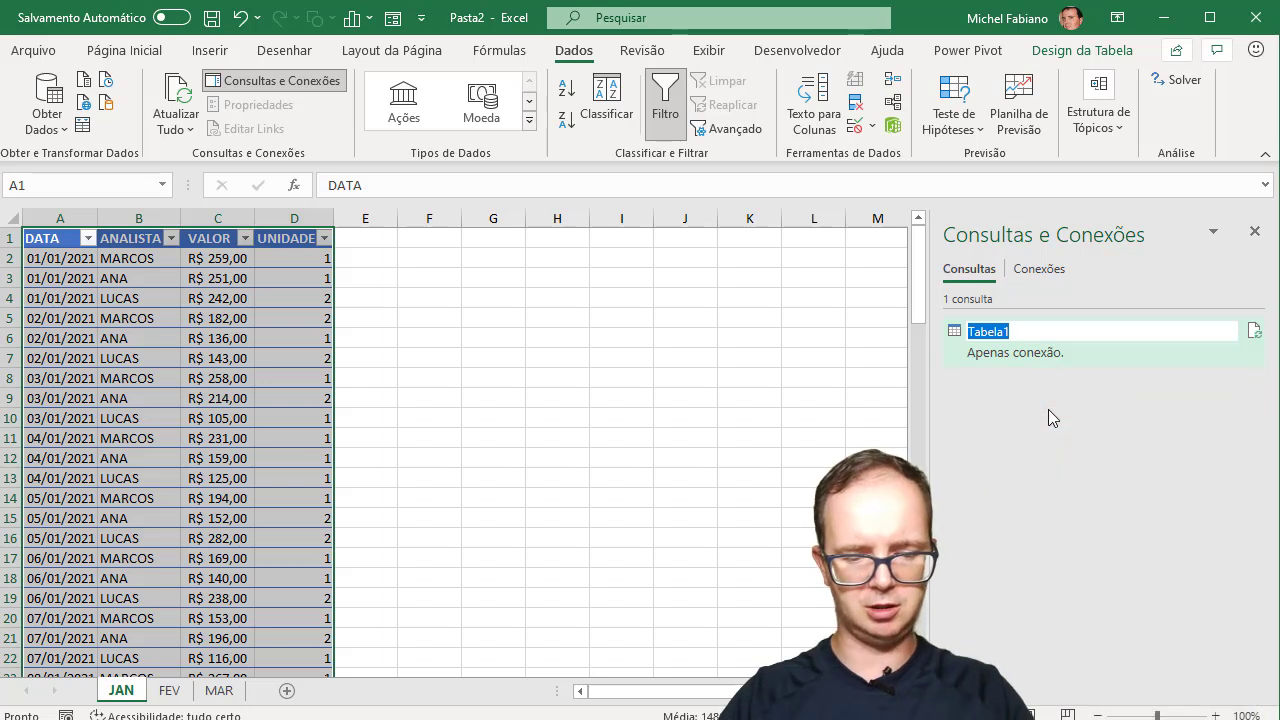
{"action": "key", "text": "BackSpace"}
{"action": "type", "text": "JA"}
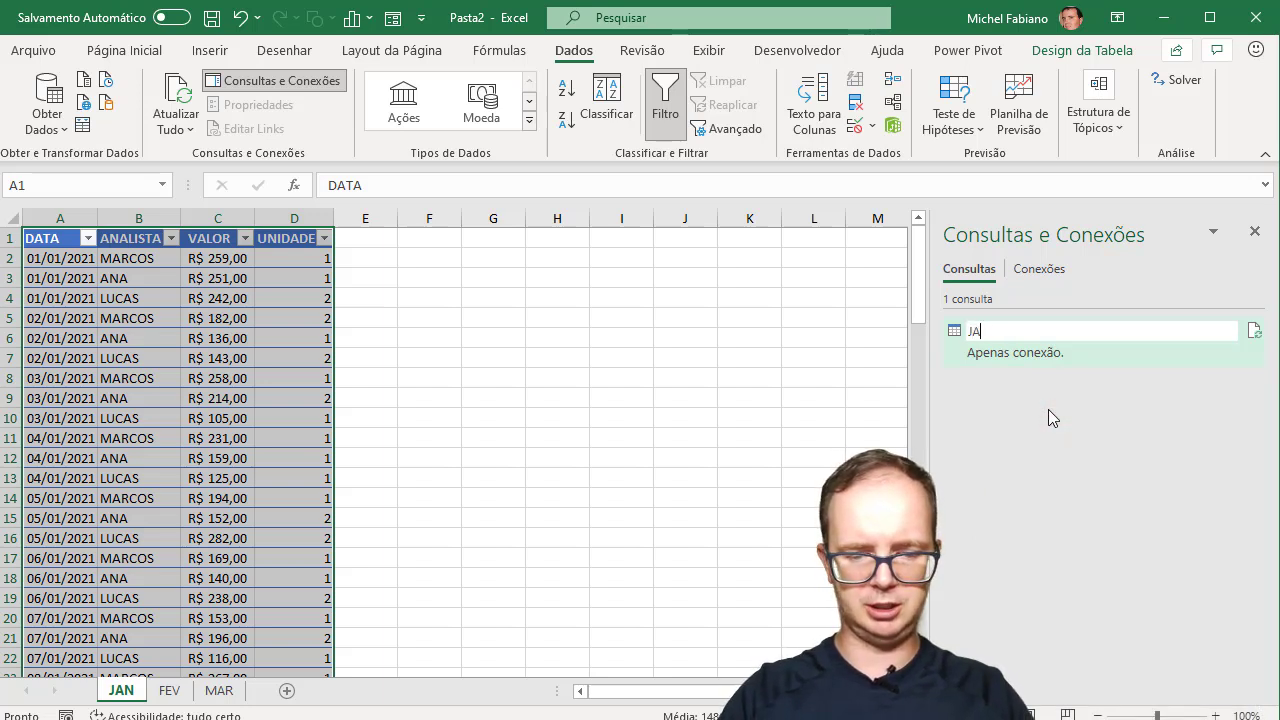
{"action": "type", "text": "NEIRO"}
{"action": "key", "text": "Return"}
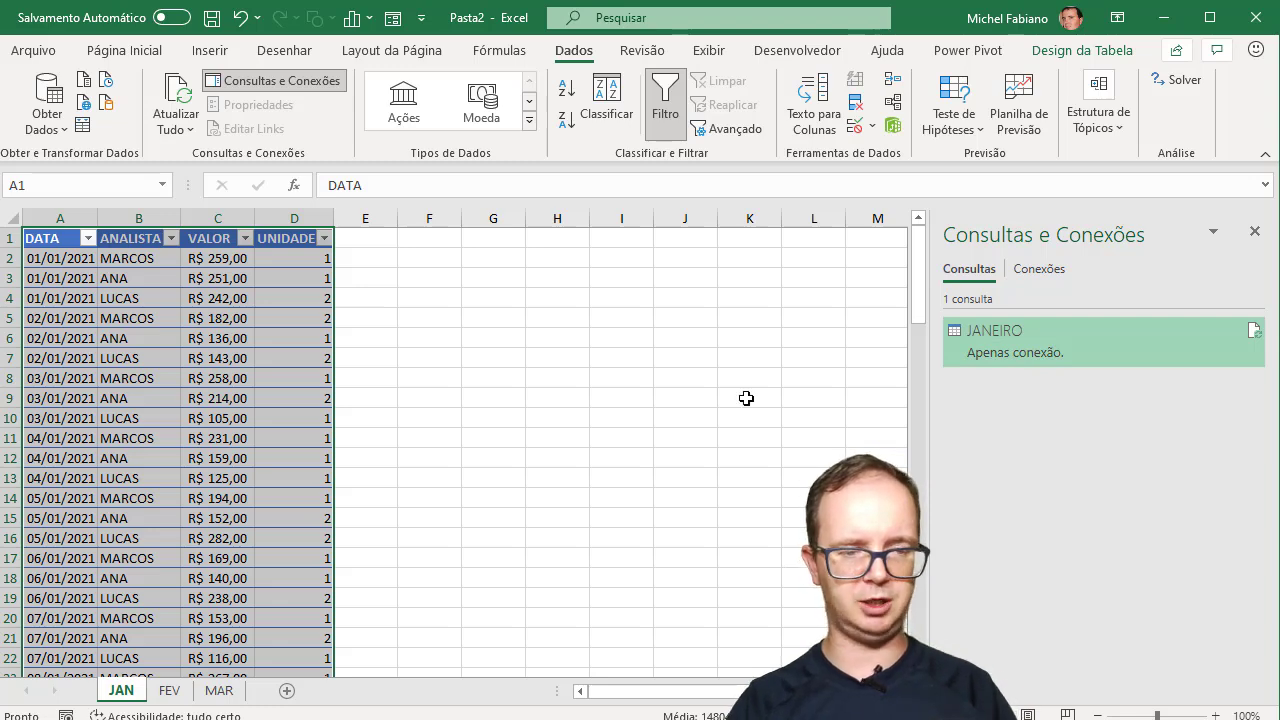
{"action": "left_click", "coordinate": [170, 691]}
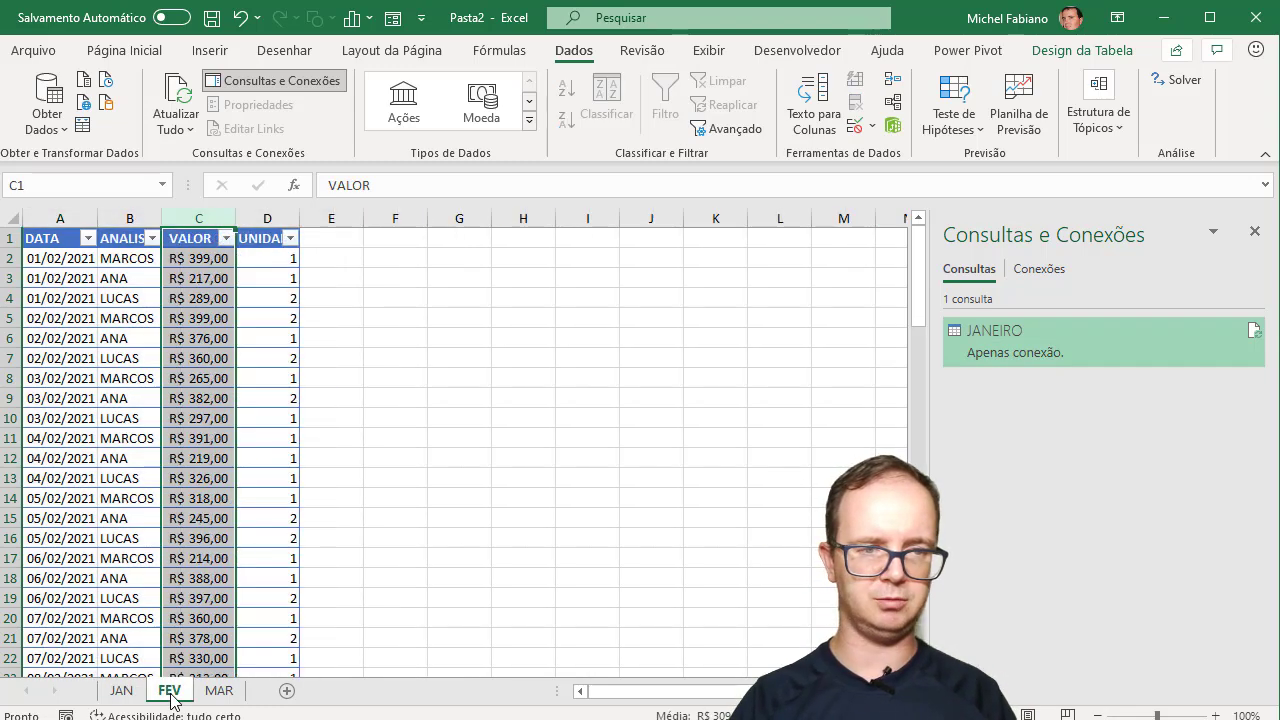
Select the whole February table and import it into Power Query via De Tabela/Intervalo
{"action": "left_click", "coordinate": [177, 480]}
{"action": "key", "text": "ctrl+a"}
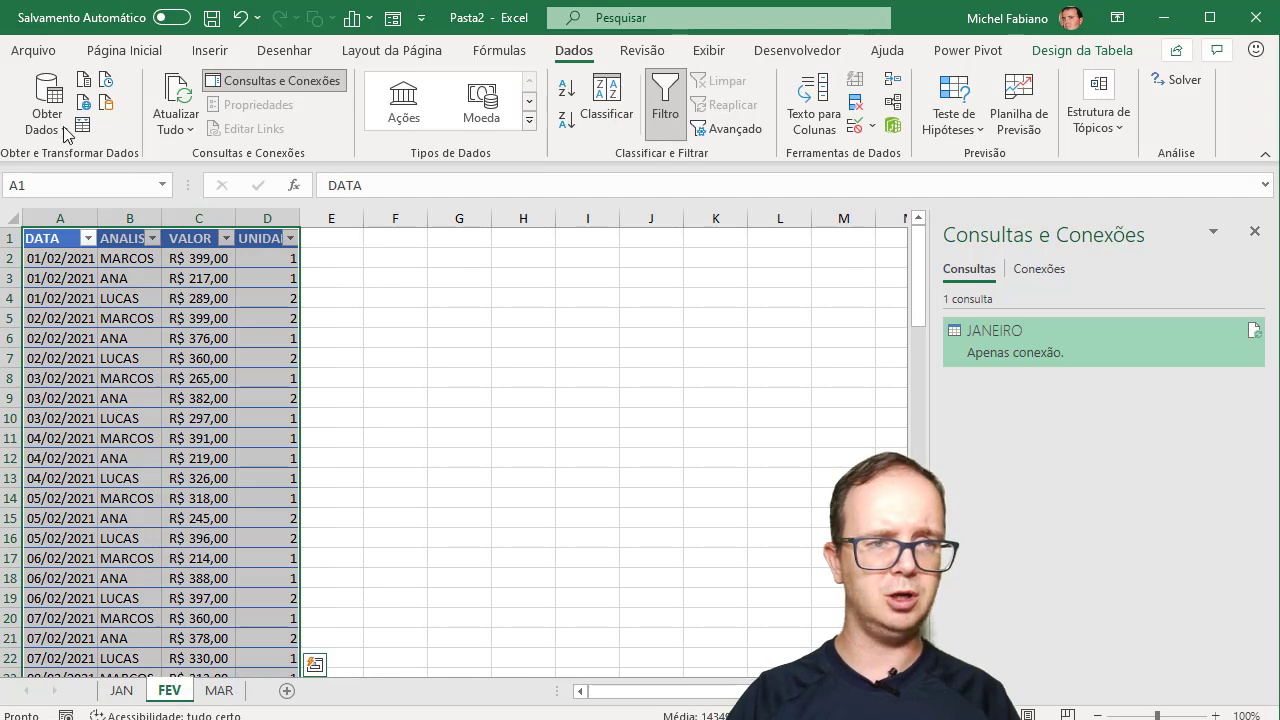
{"action": "left_click", "coordinate": [64, 132]}
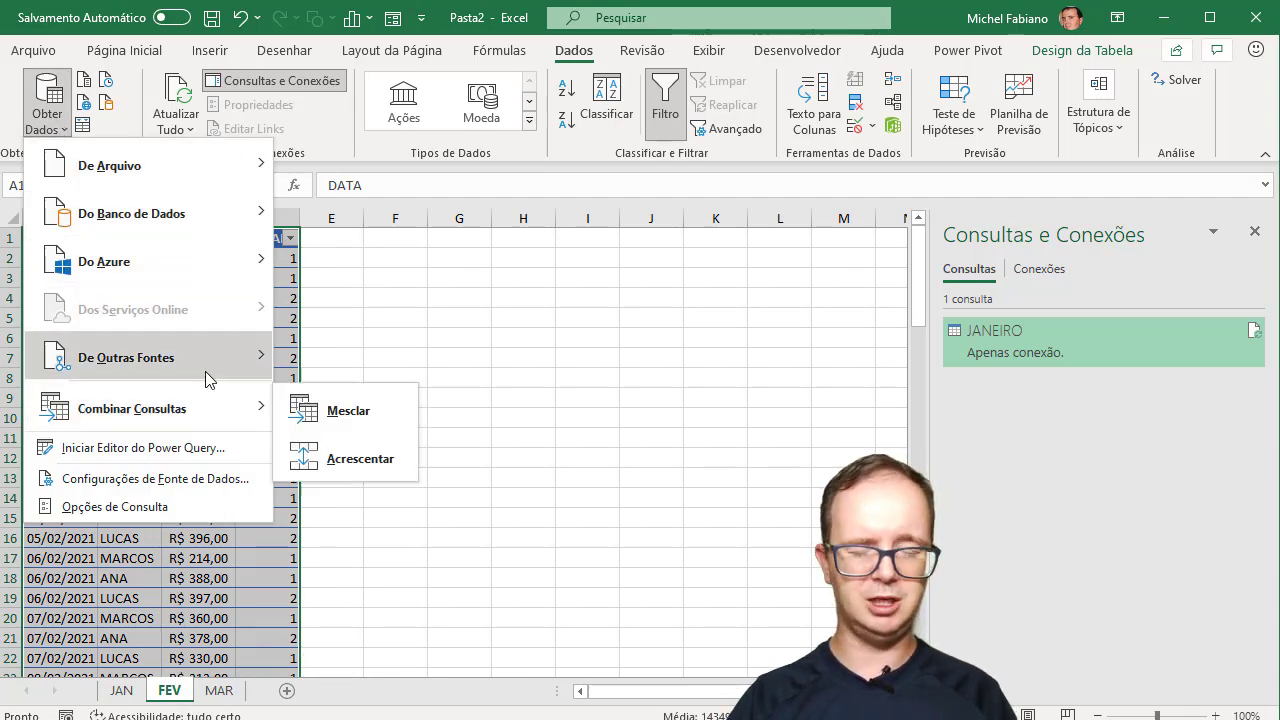
{"action": "mouse_move", "coordinate": [205, 371]}
{"action": "left_click", "coordinate": [362, 366]}
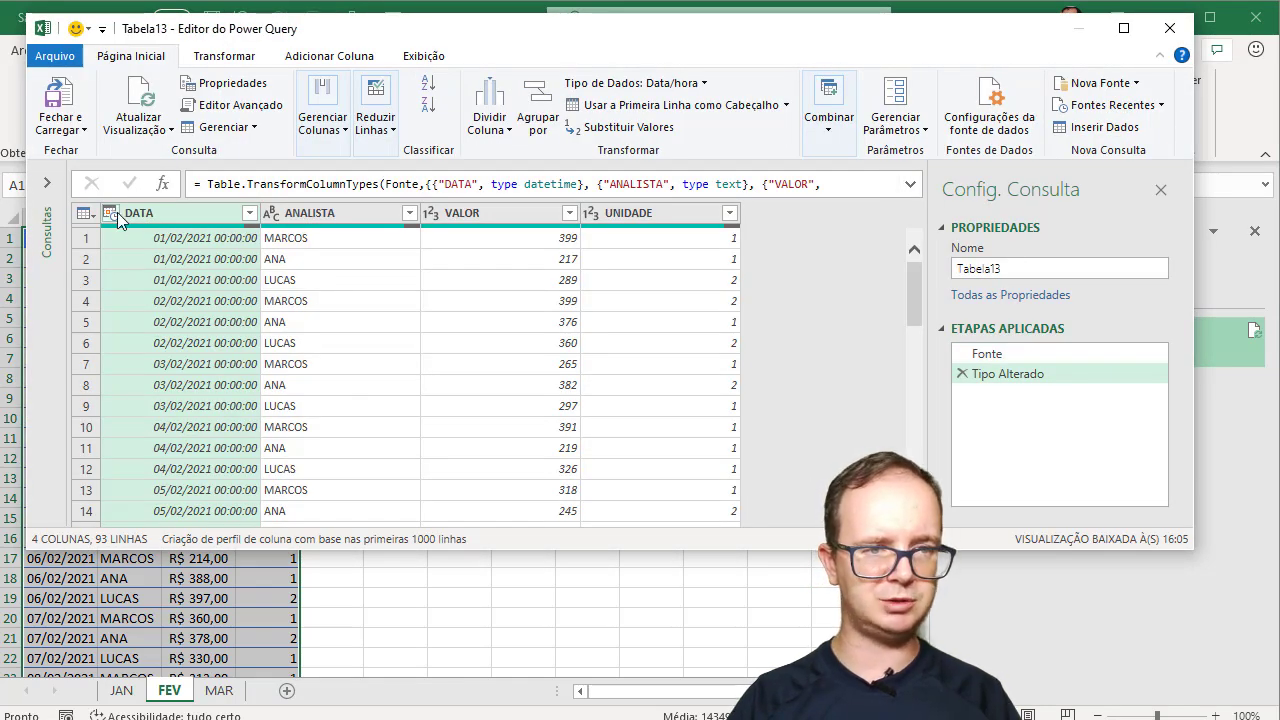
Set DATA to Data and VALOR to Moeda, then load the query as connection only
{"action": "left_click", "coordinate": [111, 213]}
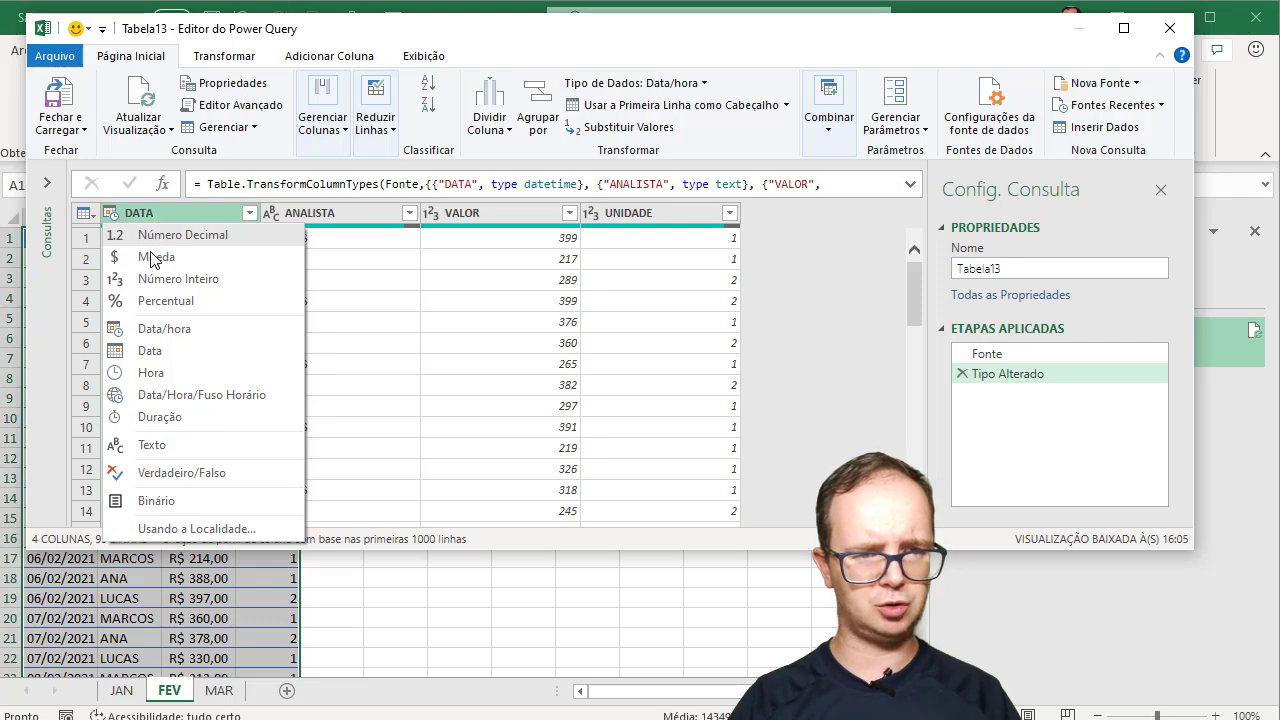
{"action": "left_click", "coordinate": [162, 346]}
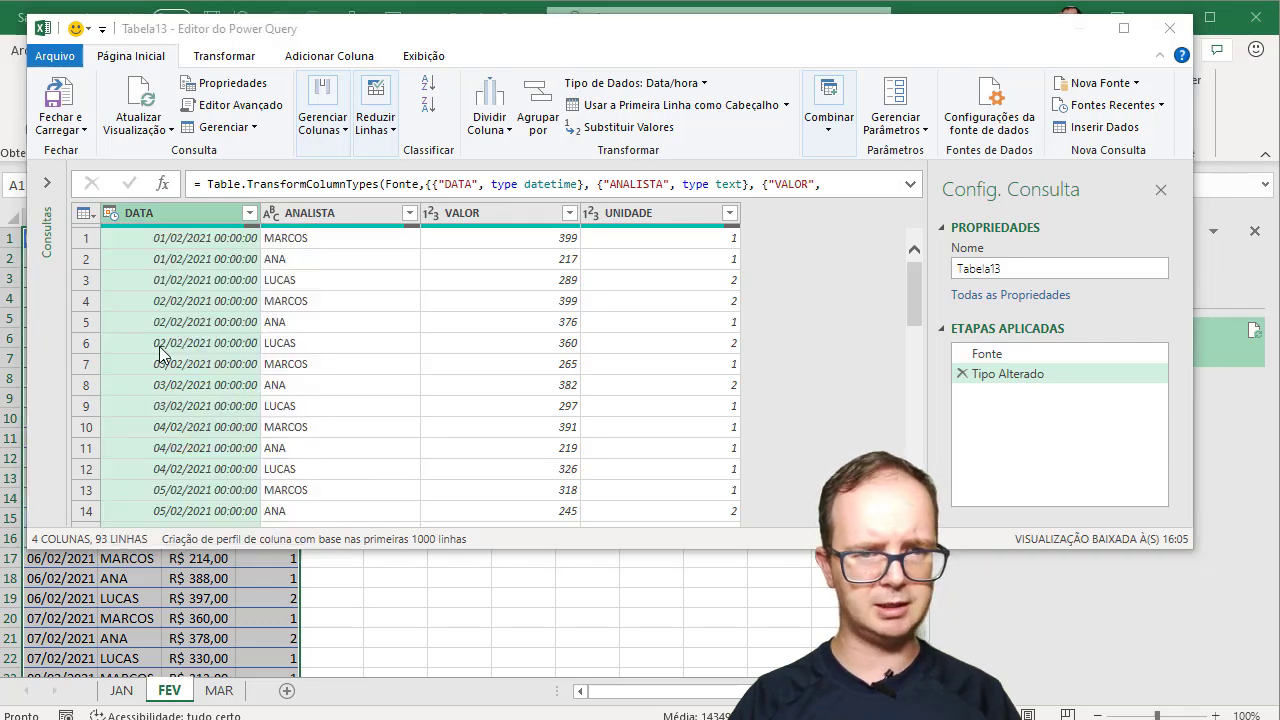
{"action": "left_click", "coordinate": [540, 421]}
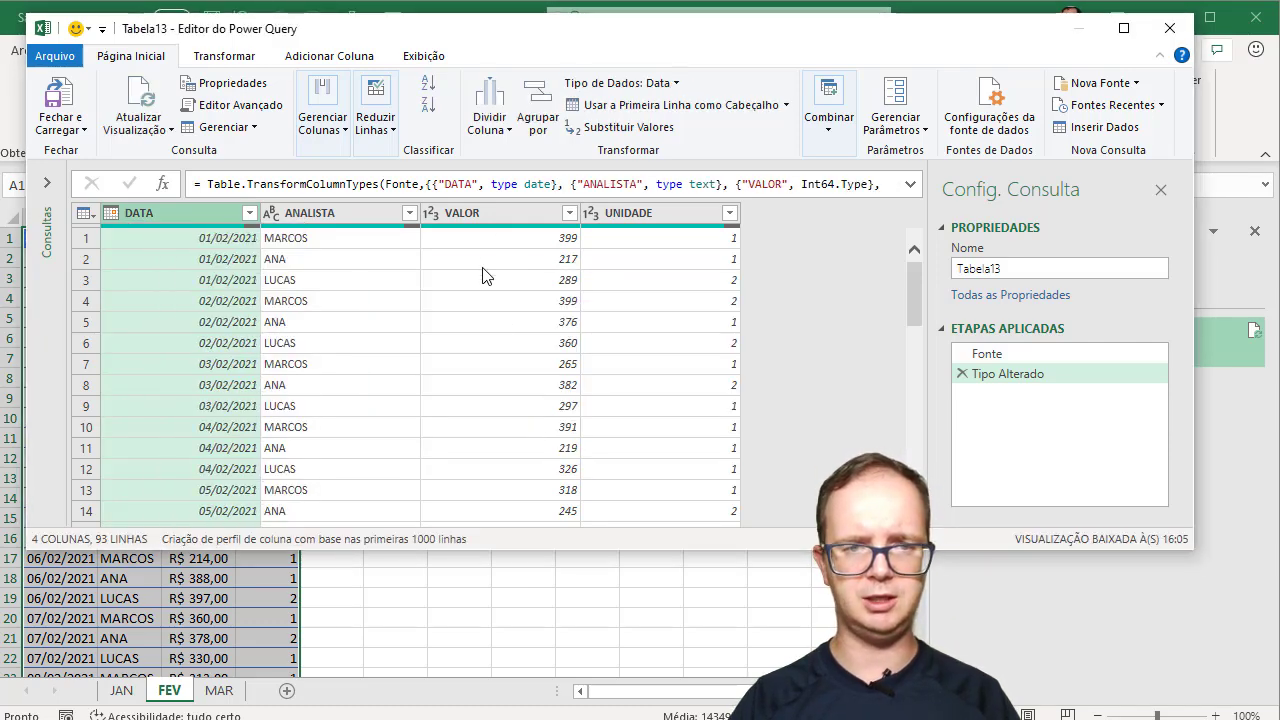
{"action": "left_click", "coordinate": [431, 213]}
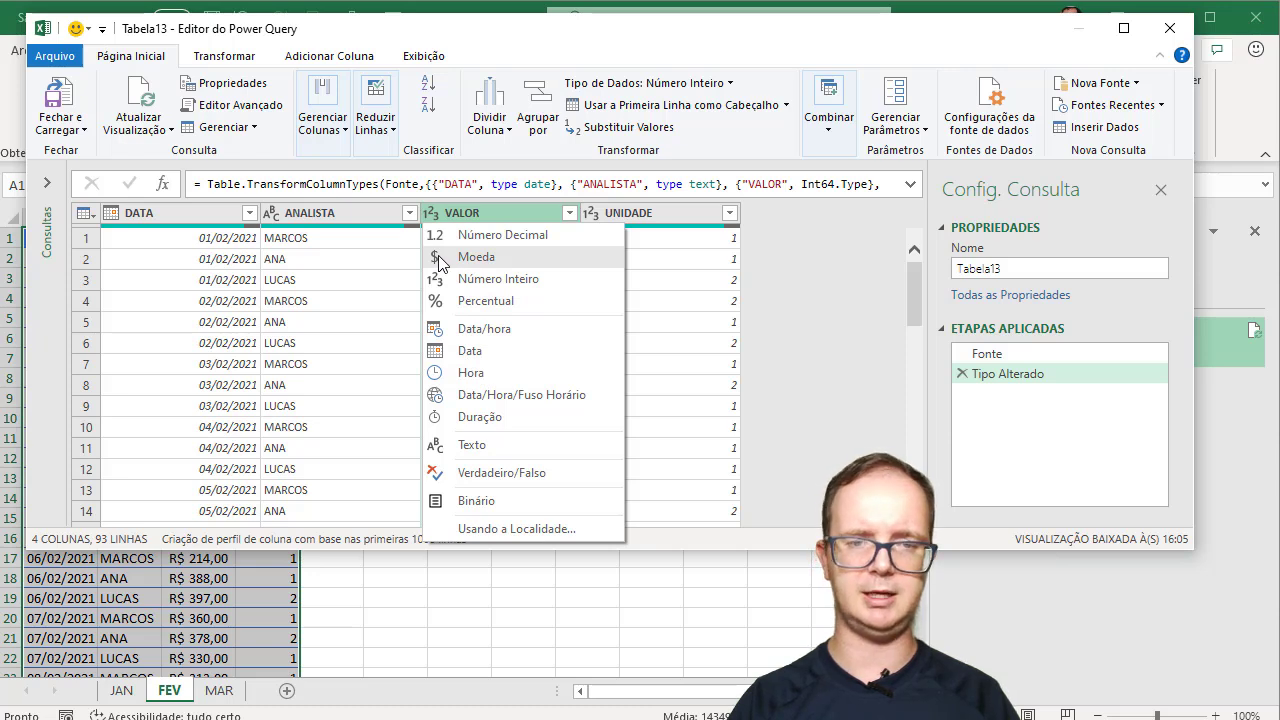
{"action": "left_click", "coordinate": [440, 257]}
{"action": "left_click", "coordinate": [544, 422]}
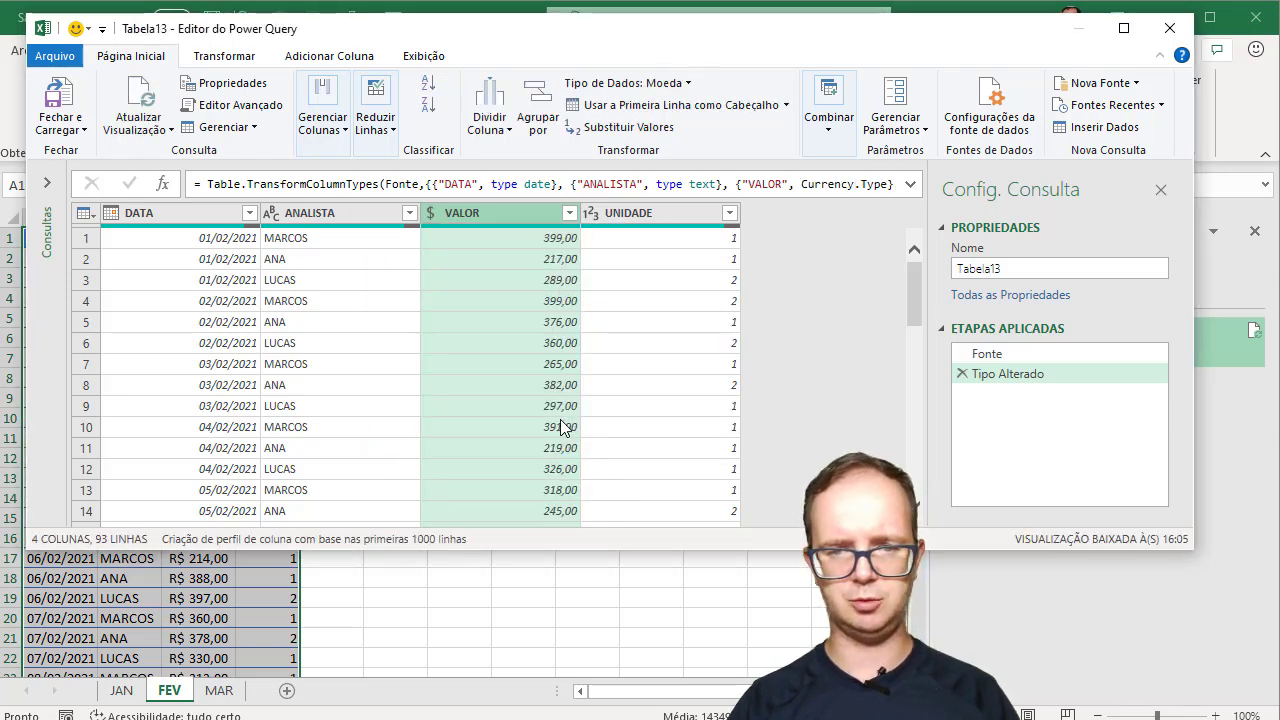
{"action": "left_click", "coordinate": [42, 121]}
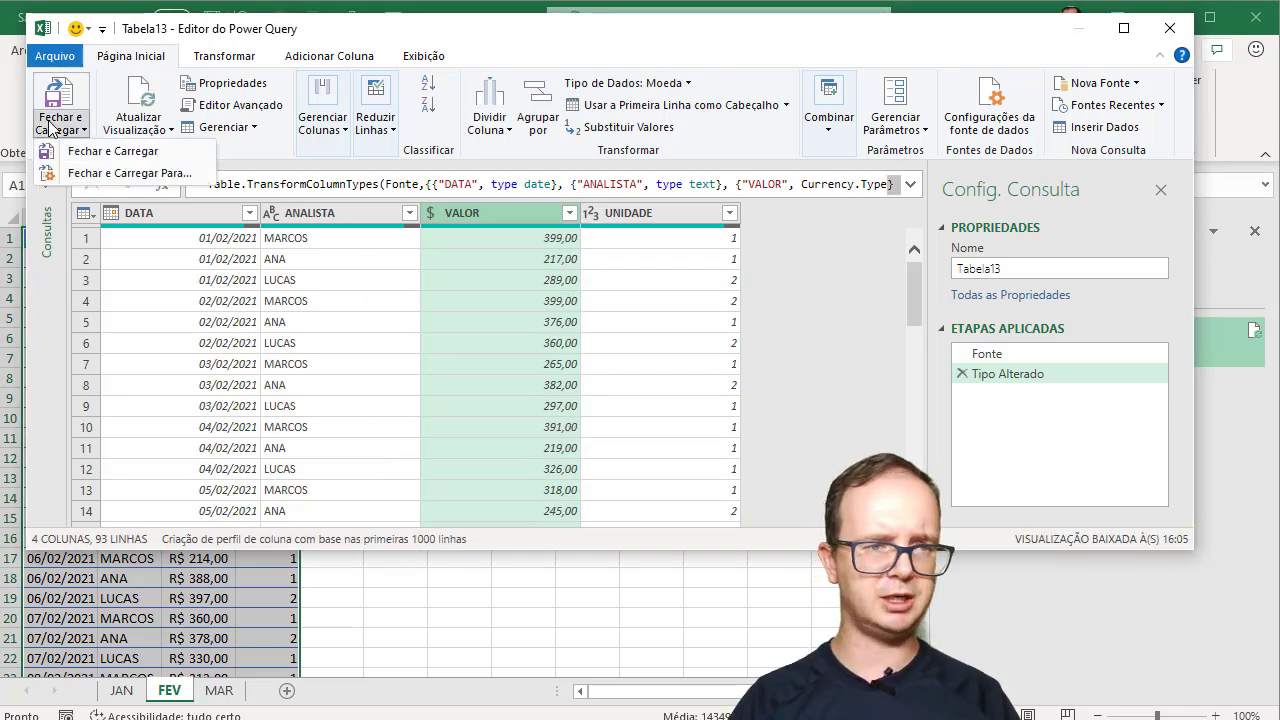
{"action": "left_click", "coordinate": [91, 170]}
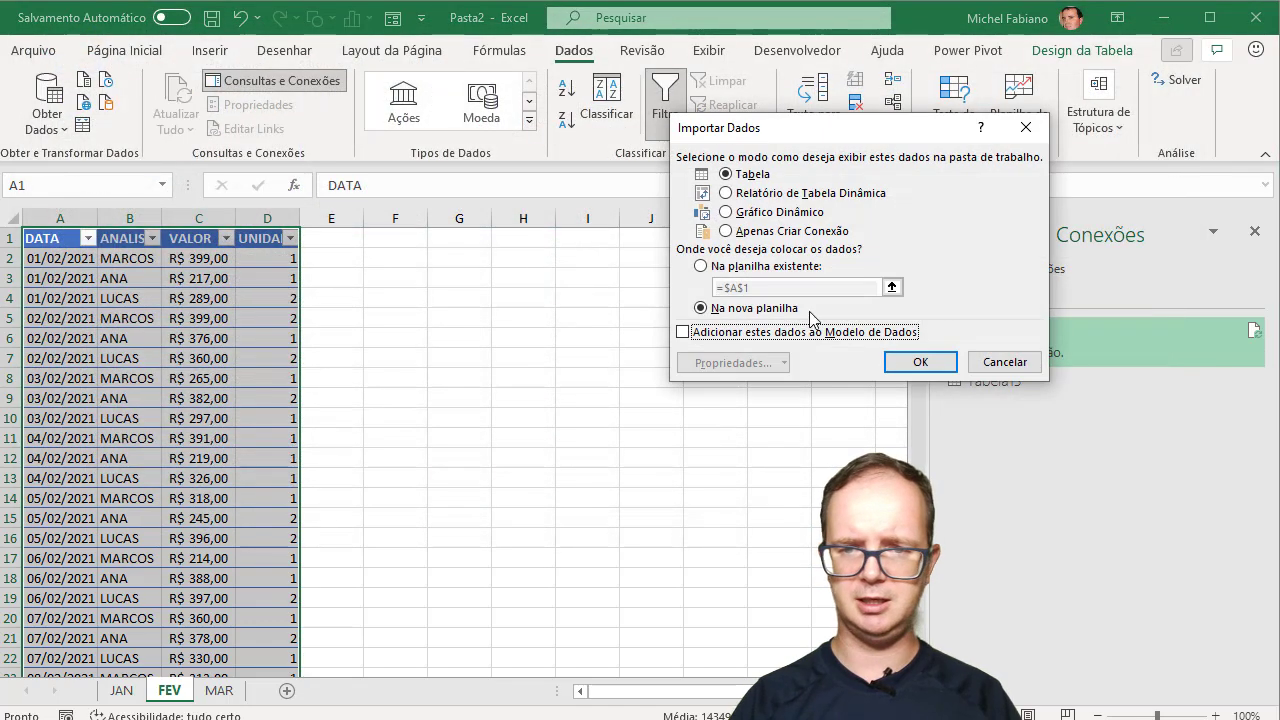
{"action": "left_click", "coordinate": [770, 231]}
Confirm the connection-only load and rename query Tabela13 to FEVEREIRO
{"action": "left_click", "coordinate": [912, 364]}
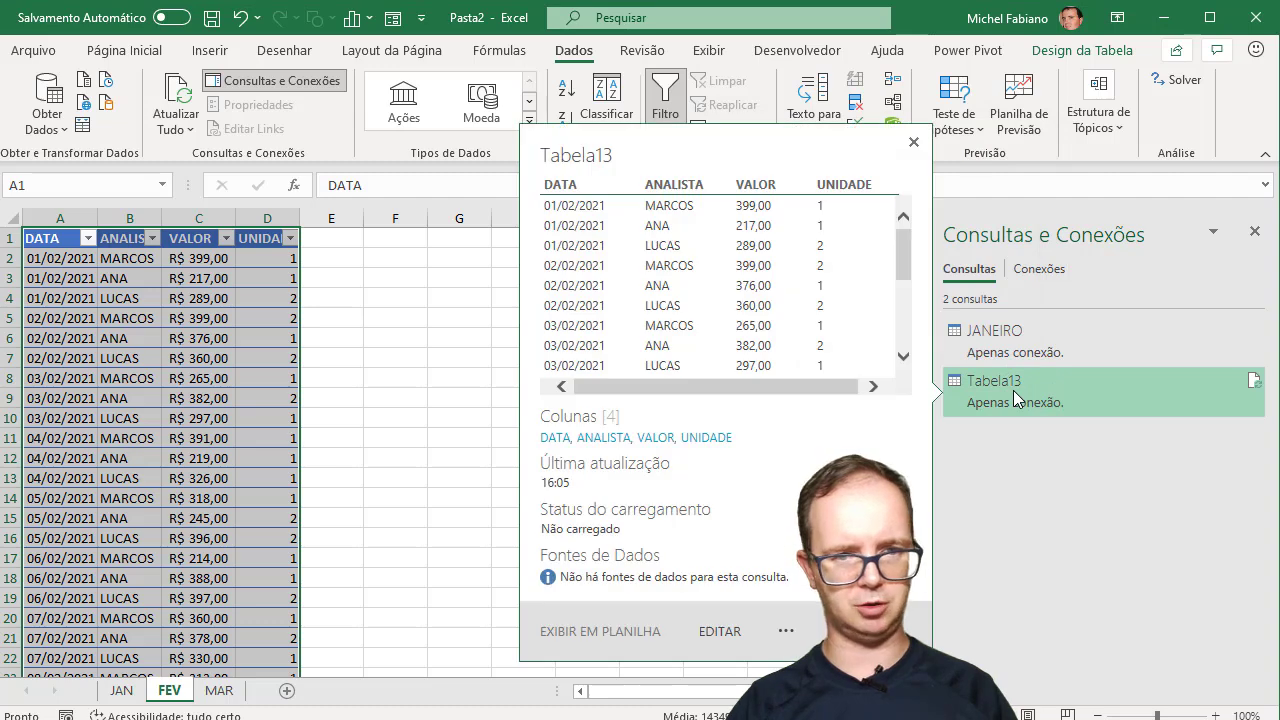
{"action": "right_click", "coordinate": [1014, 394]}
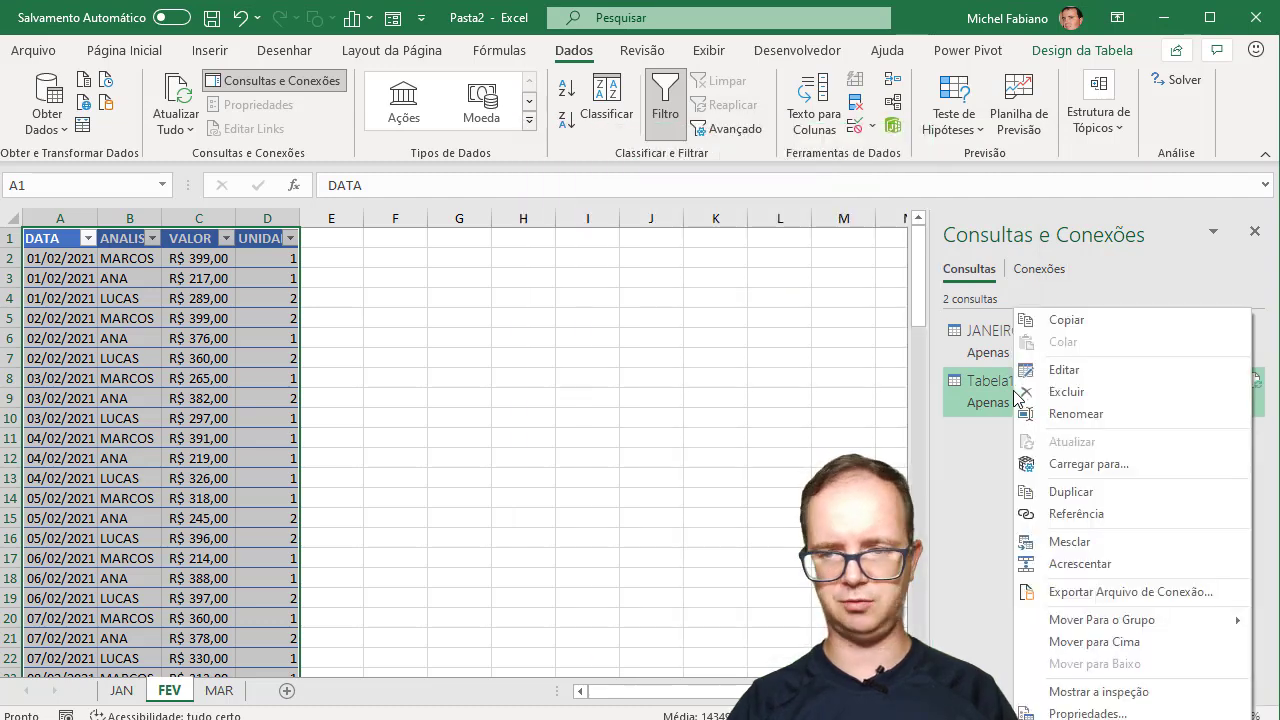
{"action": "left_click", "coordinate": [1099, 415]}
{"action": "type", "text": "FEVE"}
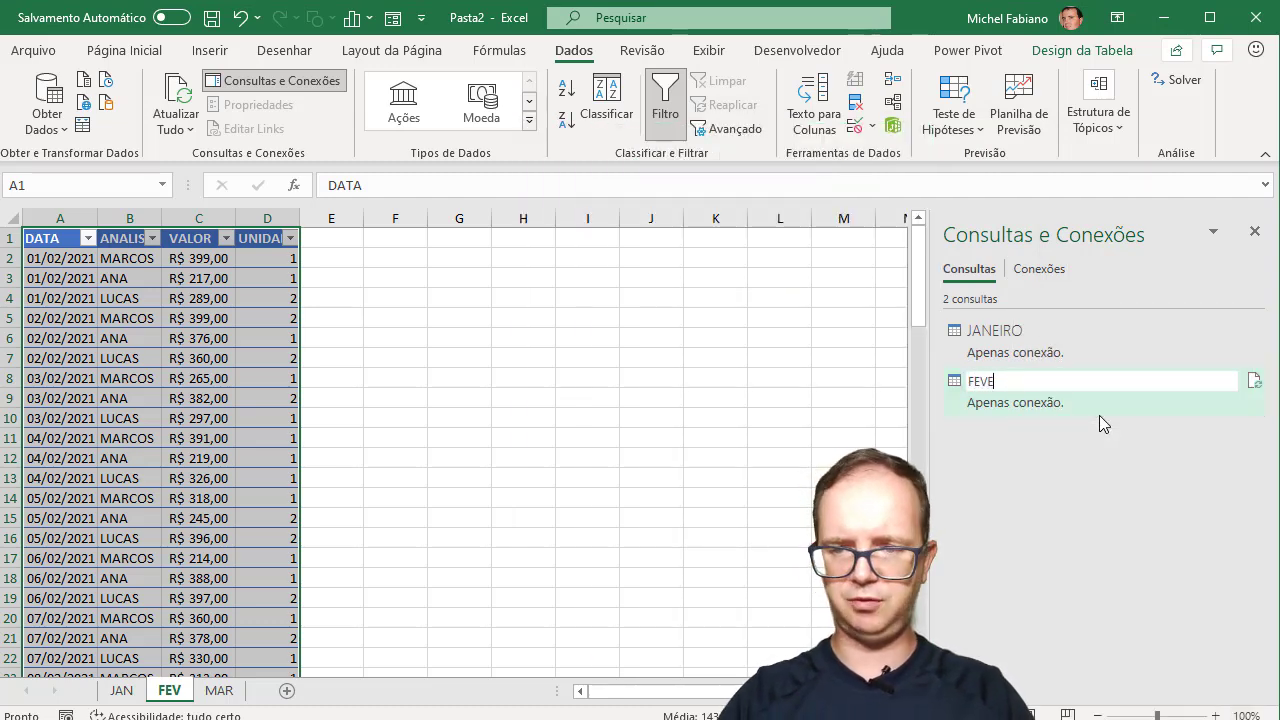
{"action": "type", "text": "REIRO"}
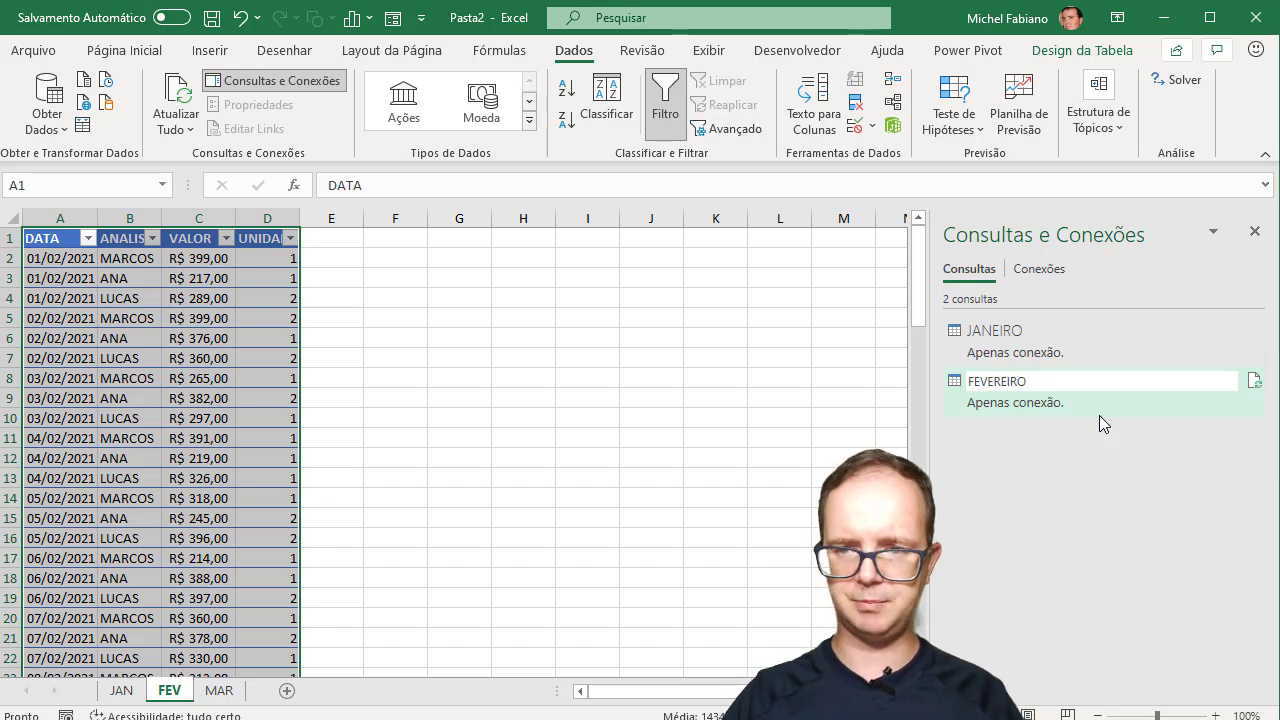
{"action": "key", "text": "Return"}
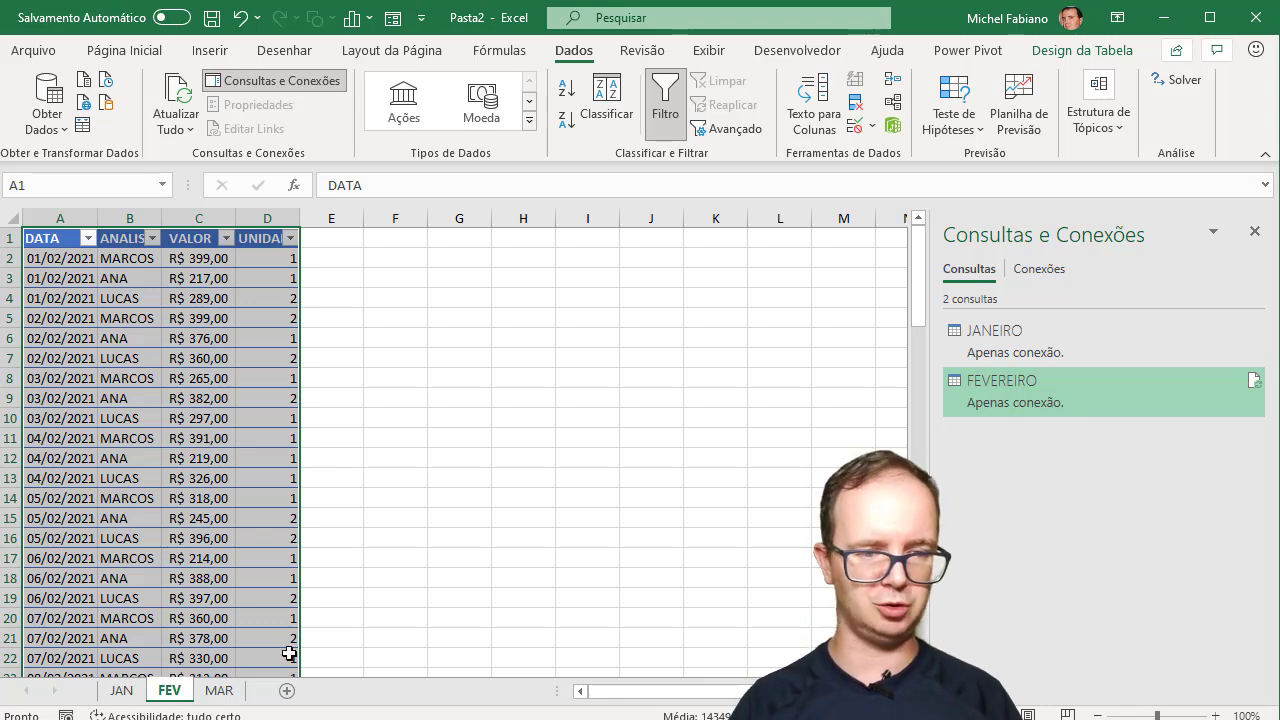
Select the whole MAR table and create a query from it via De Tabela/Intervalo
{"action": "left_click", "coordinate": [222, 691]}
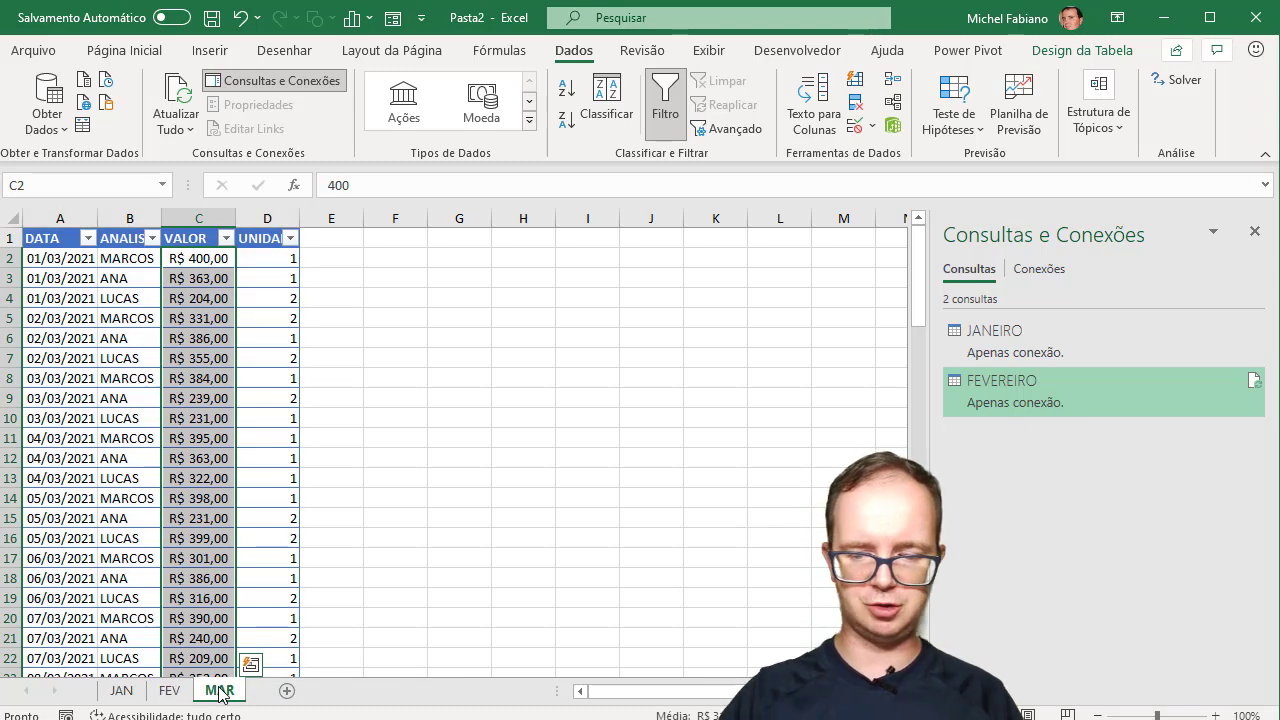
{"action": "key", "text": "ctrl+Home"}
{"action": "key", "text": "ctrl+a"}
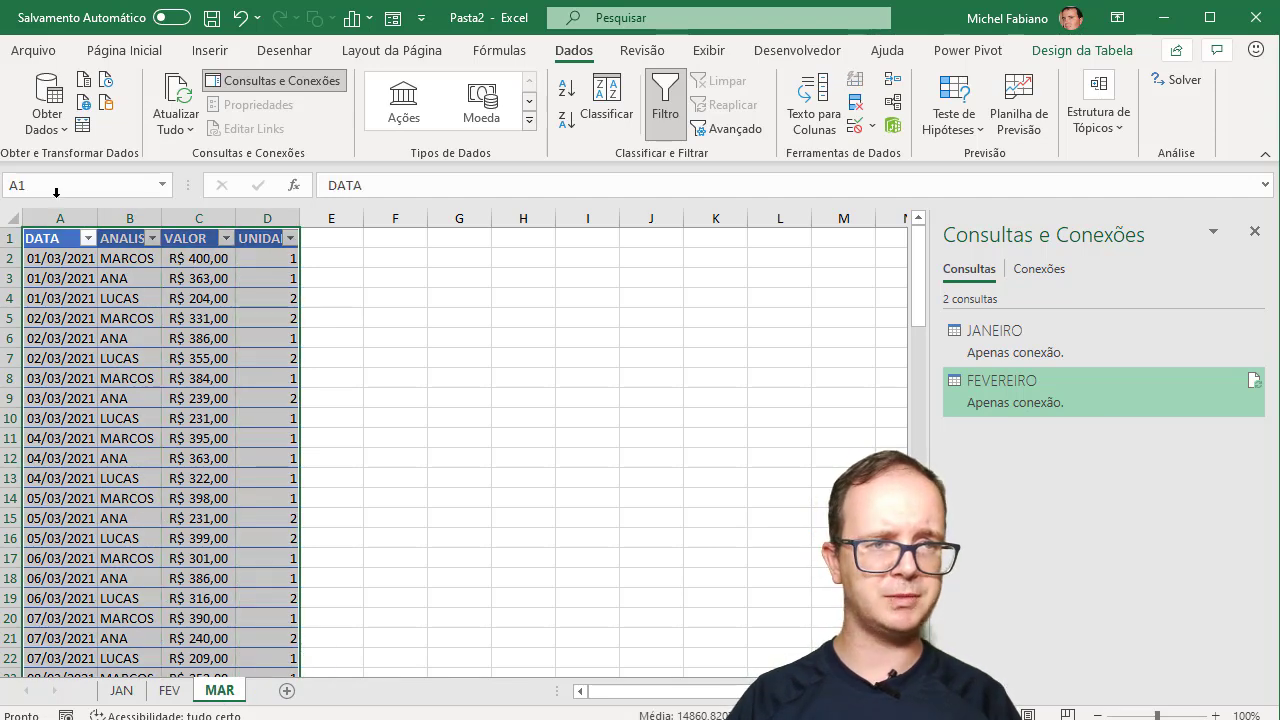
{"action": "left_click", "coordinate": [47, 108]}
{"action": "mouse_move", "coordinate": [207, 359]}
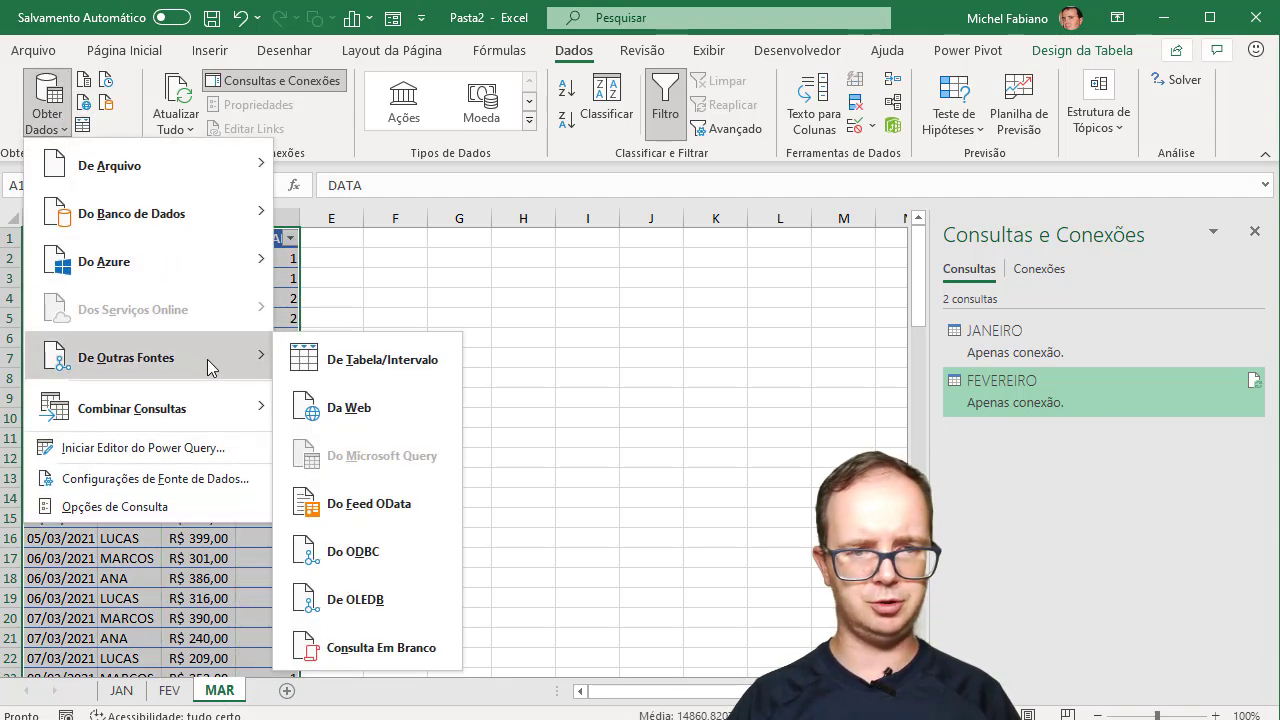
{"action": "left_click", "coordinate": [357, 360]}
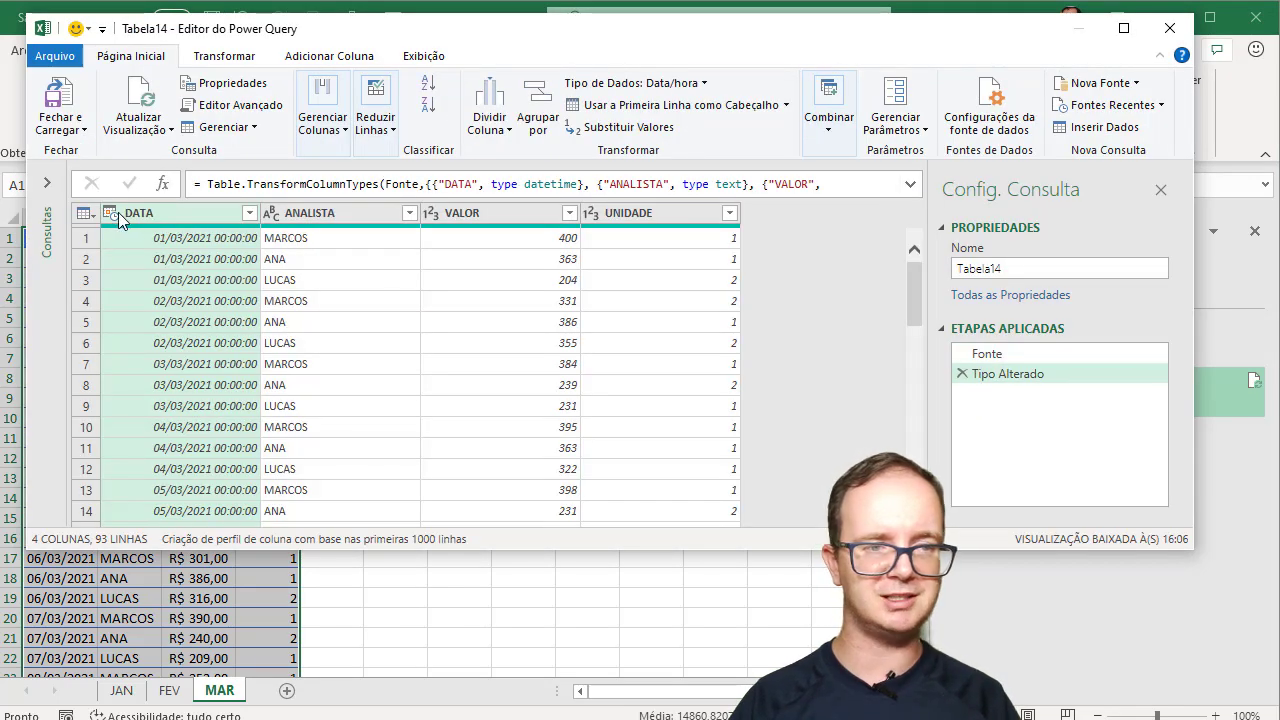
Set DATA to Data and VALOR to Moeda, then close with Fechar e Carregar Para
{"action": "left_click", "coordinate": [112, 213]}
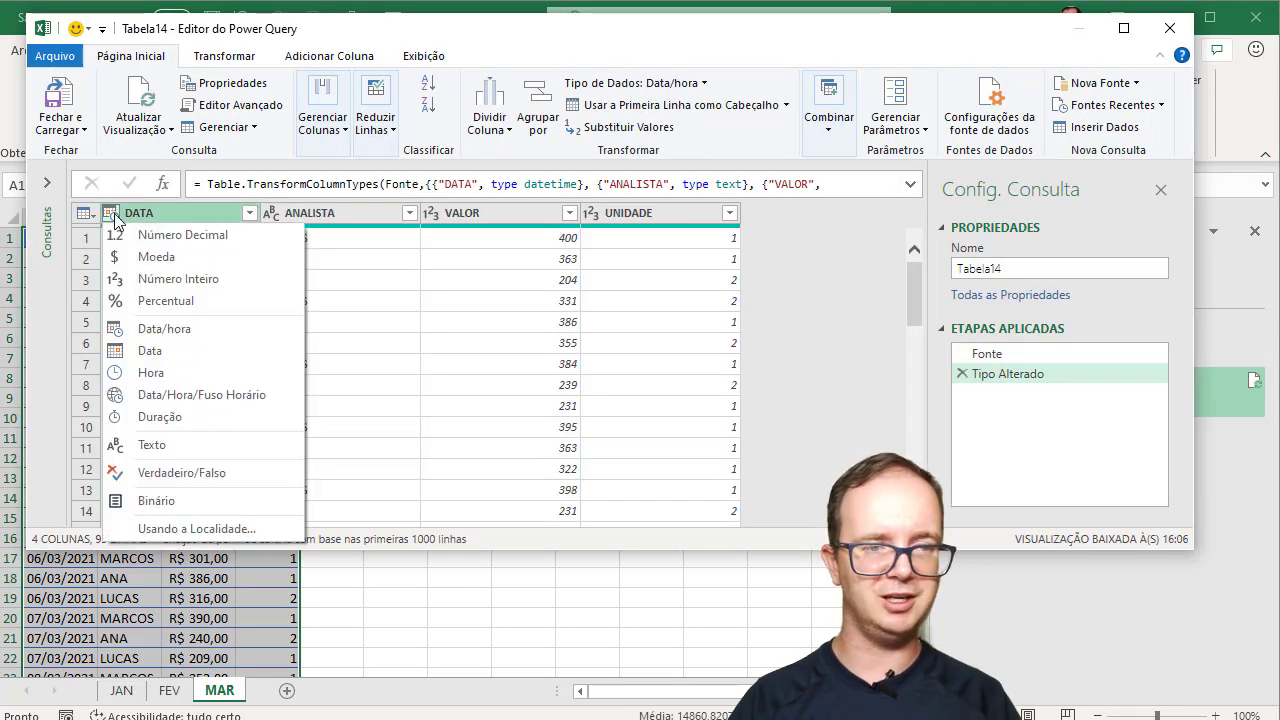
{"action": "left_click", "coordinate": [150, 352]}
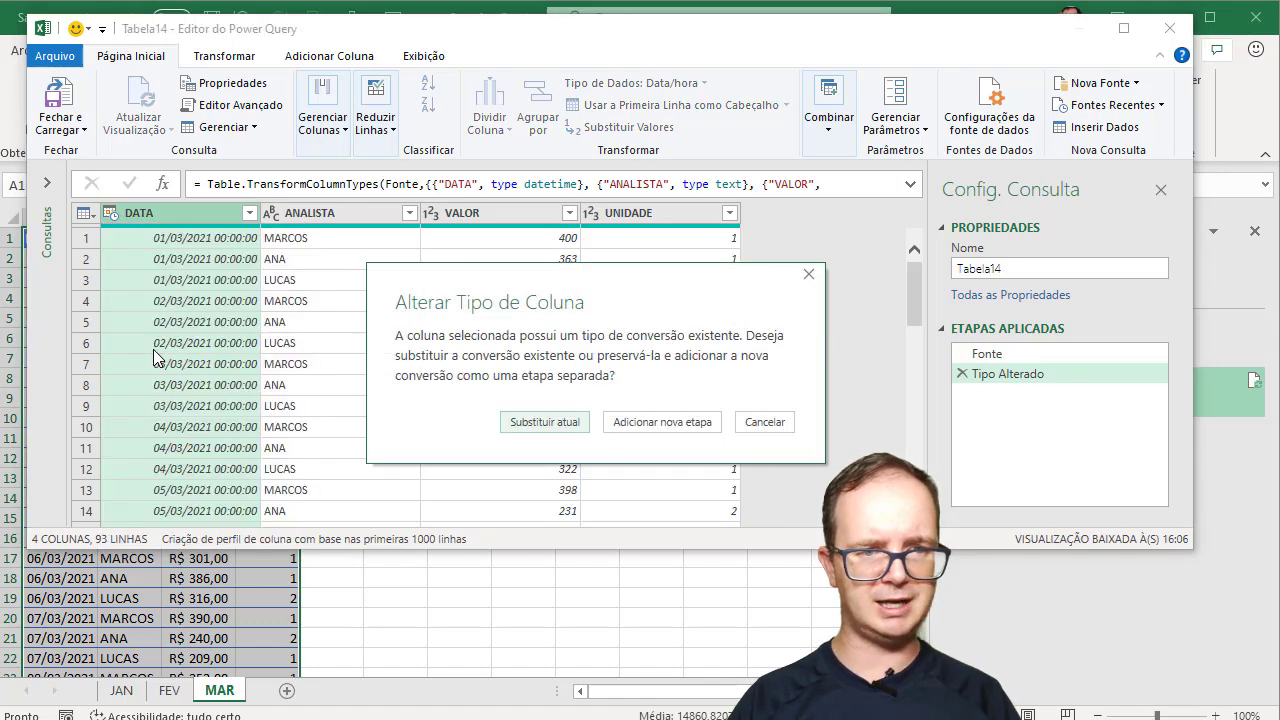
{"action": "left_click", "coordinate": [525, 422]}
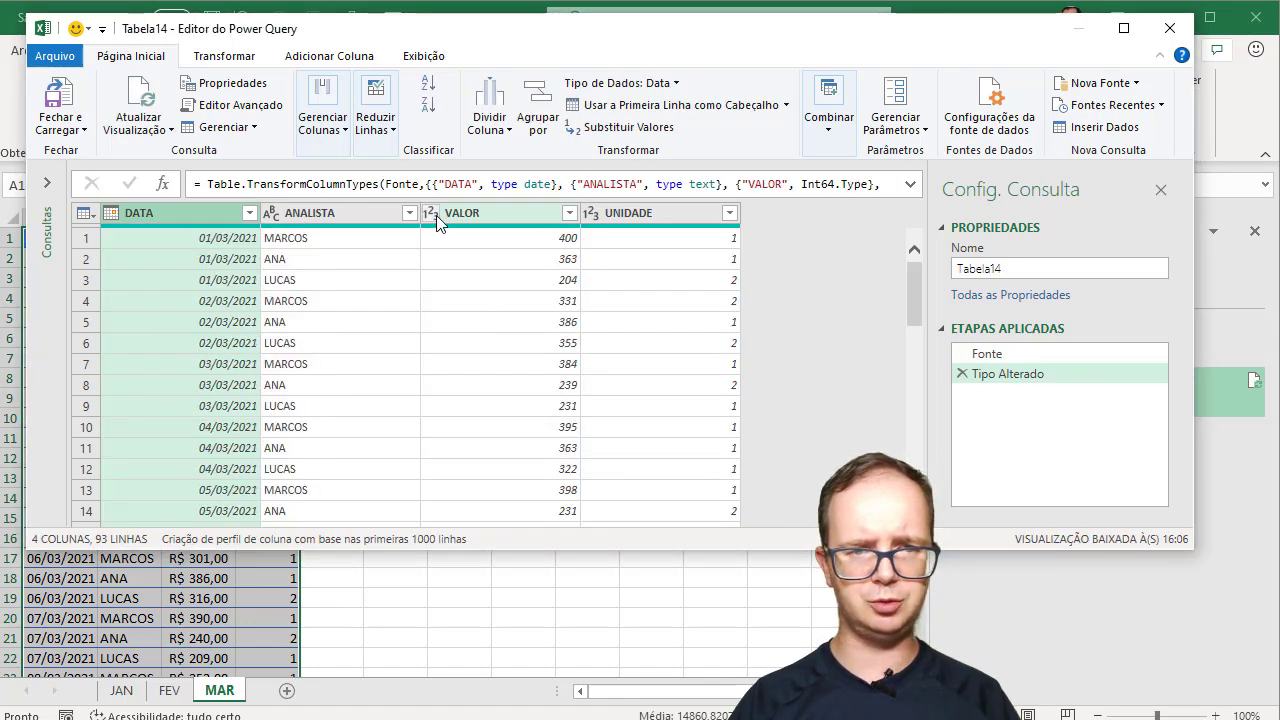
{"action": "left_click", "coordinate": [432, 213]}
{"action": "left_click", "coordinate": [476, 258]}
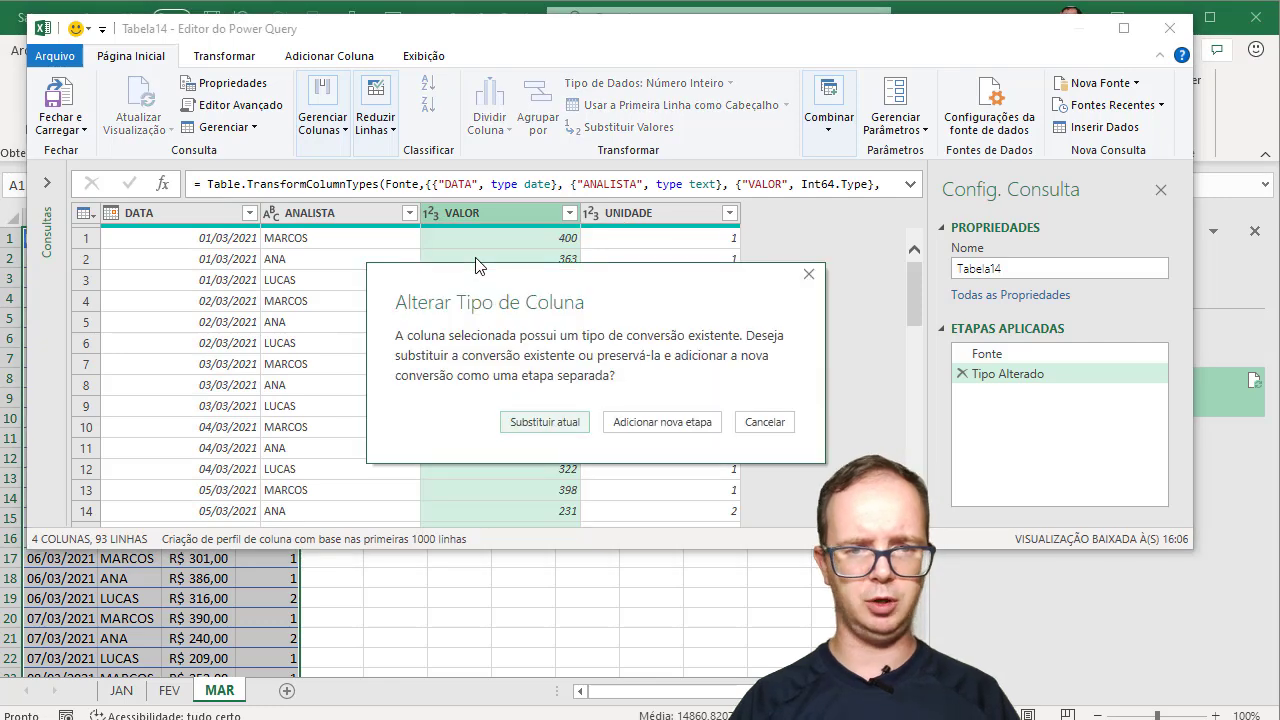
{"action": "left_click", "coordinate": [545, 422]}
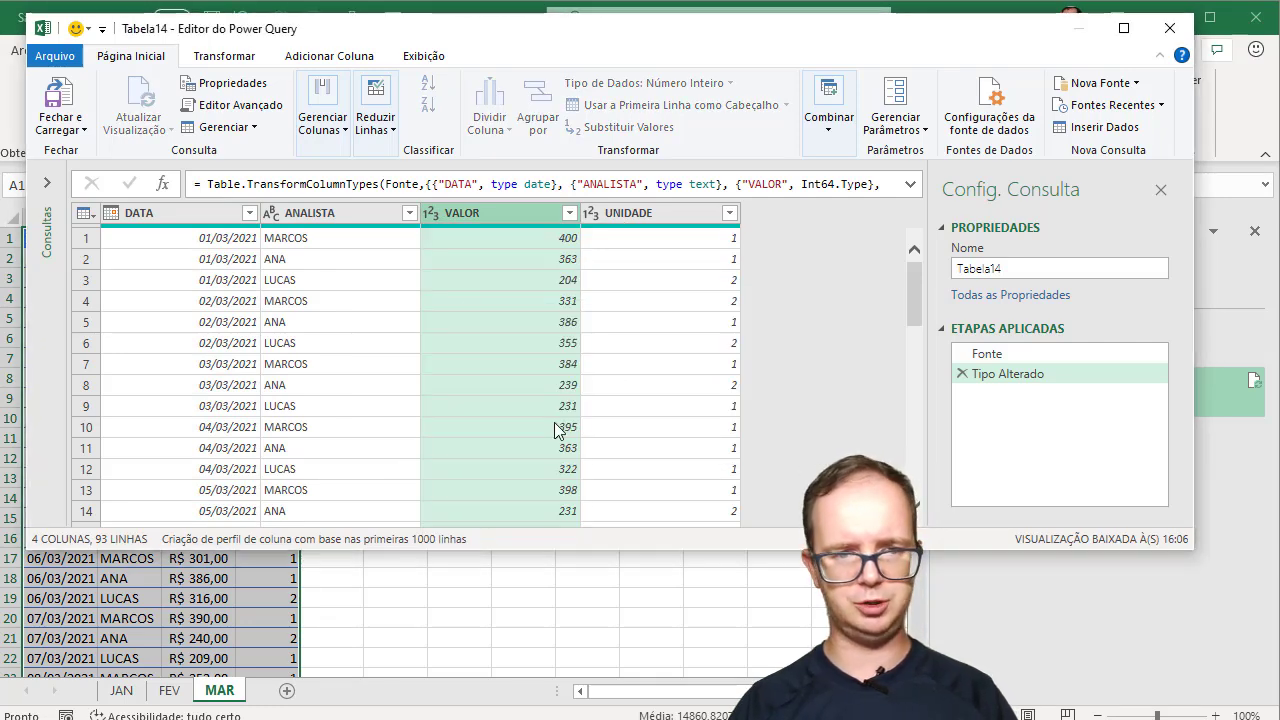
{"action": "left_click", "coordinate": [45, 130]}
{"action": "left_click", "coordinate": [100, 176]}
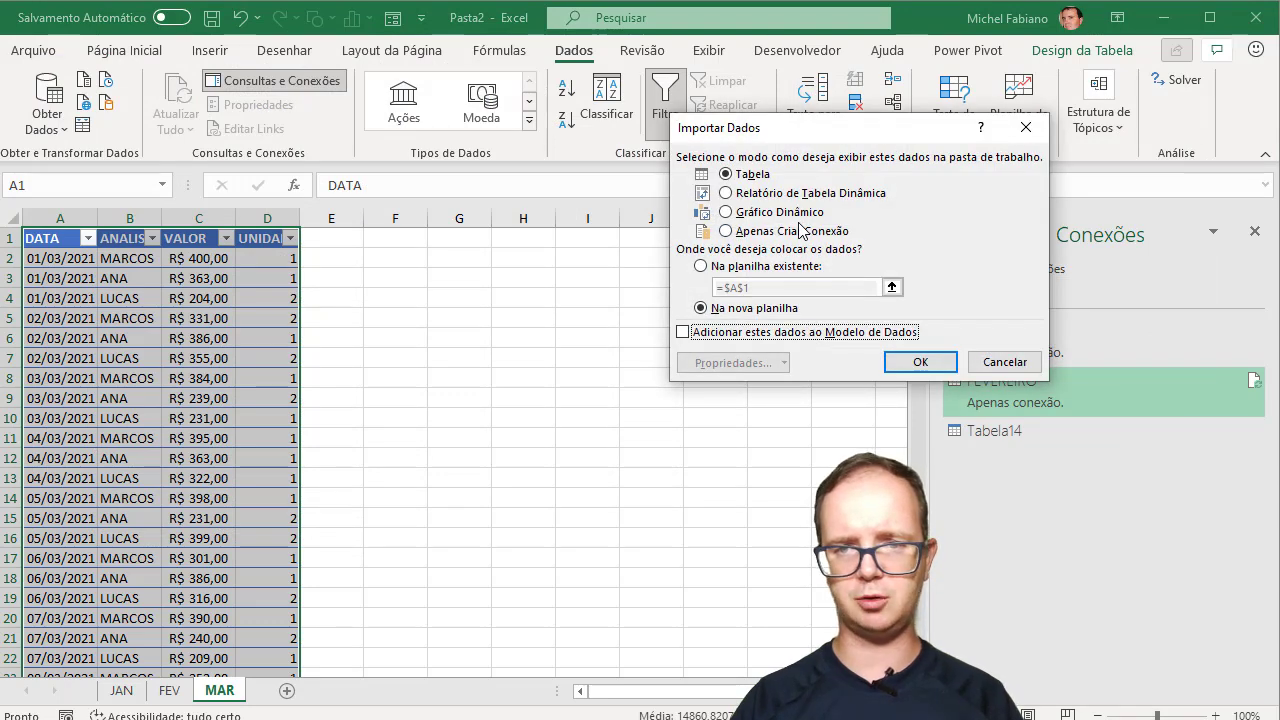
Load Tabela14 as connection only and rename it MARÇO
{"action": "left_click", "coordinate": [805, 231]}
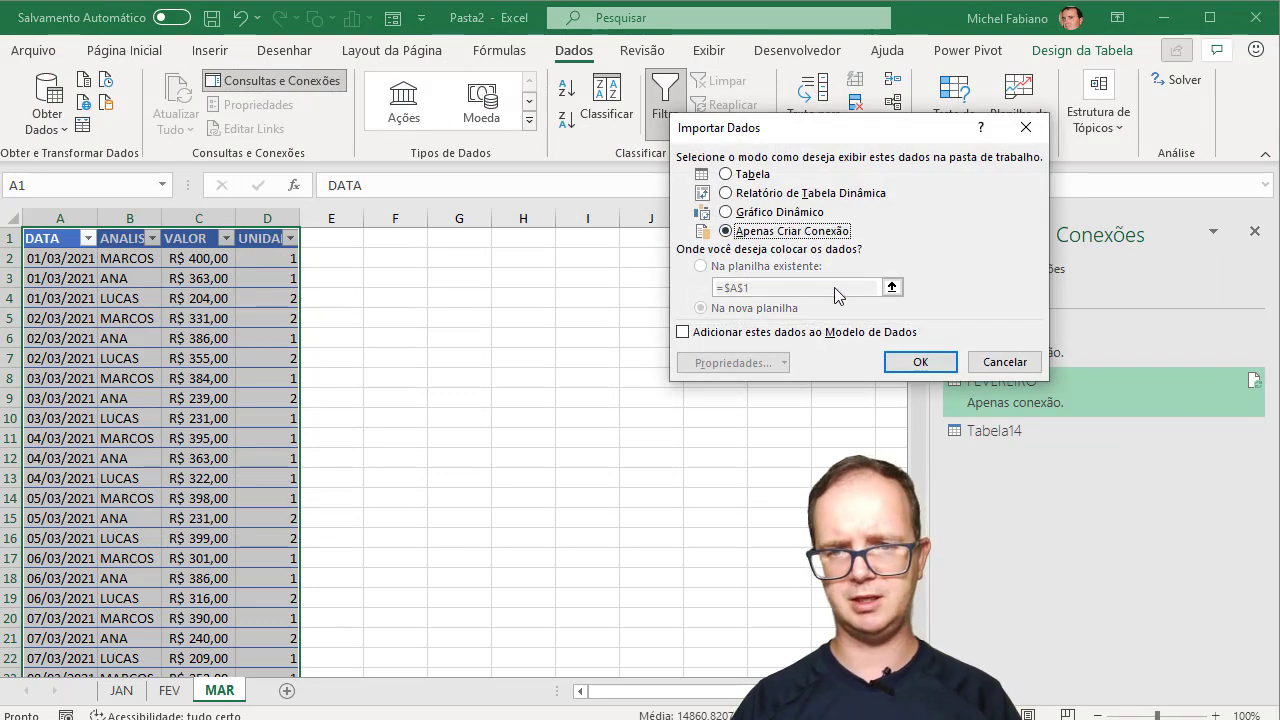
{"action": "left_click", "coordinate": [922, 362]}
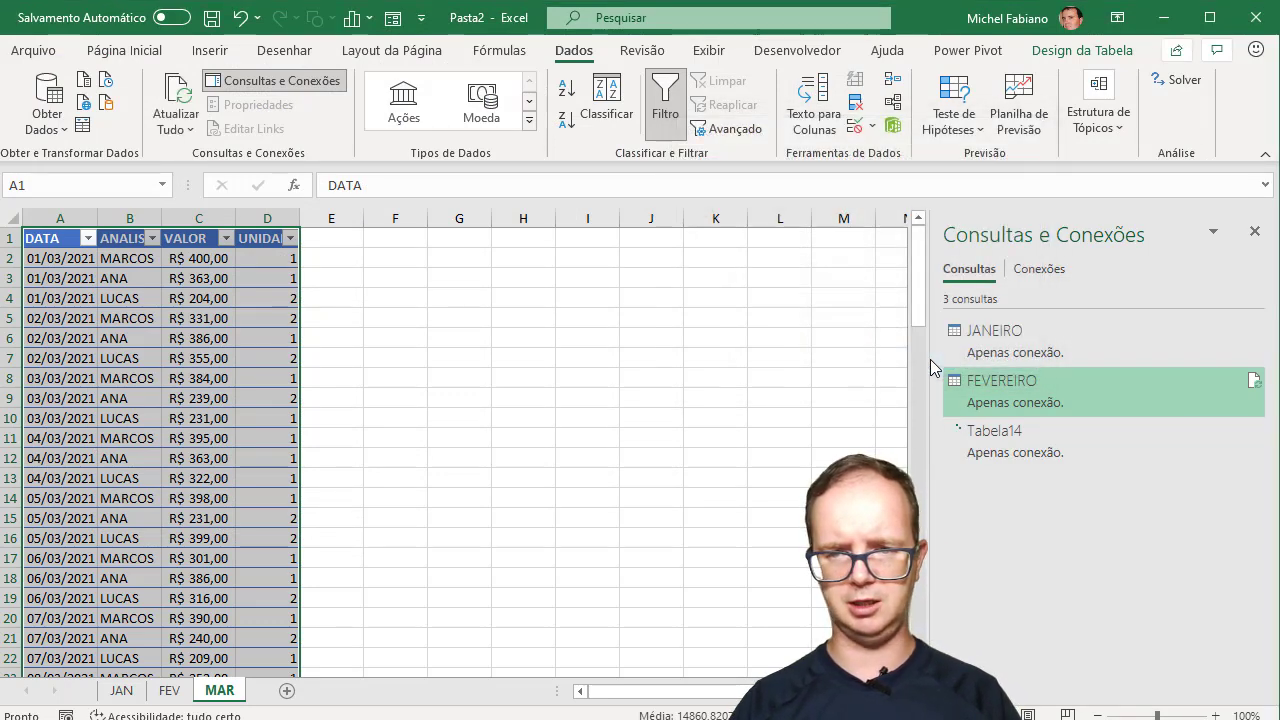
{"action": "right_click", "coordinate": [990, 452]}
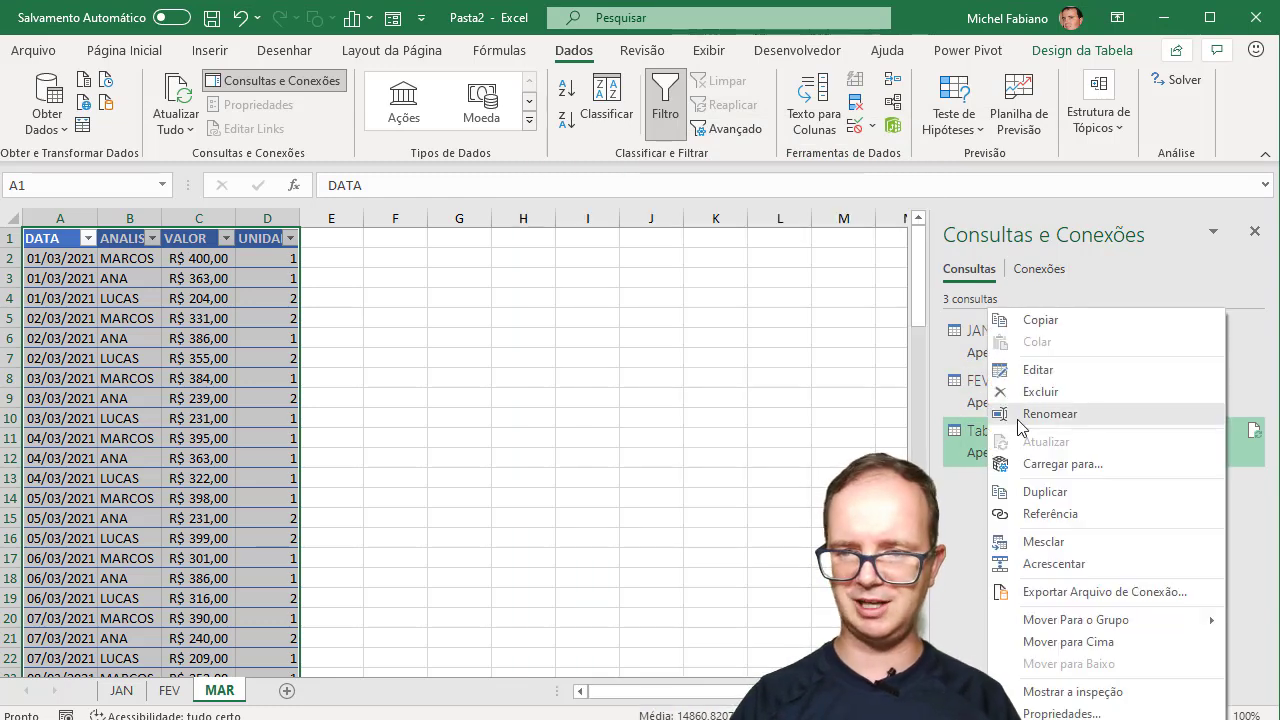
{"action": "left_click", "coordinate": [1046, 414]}
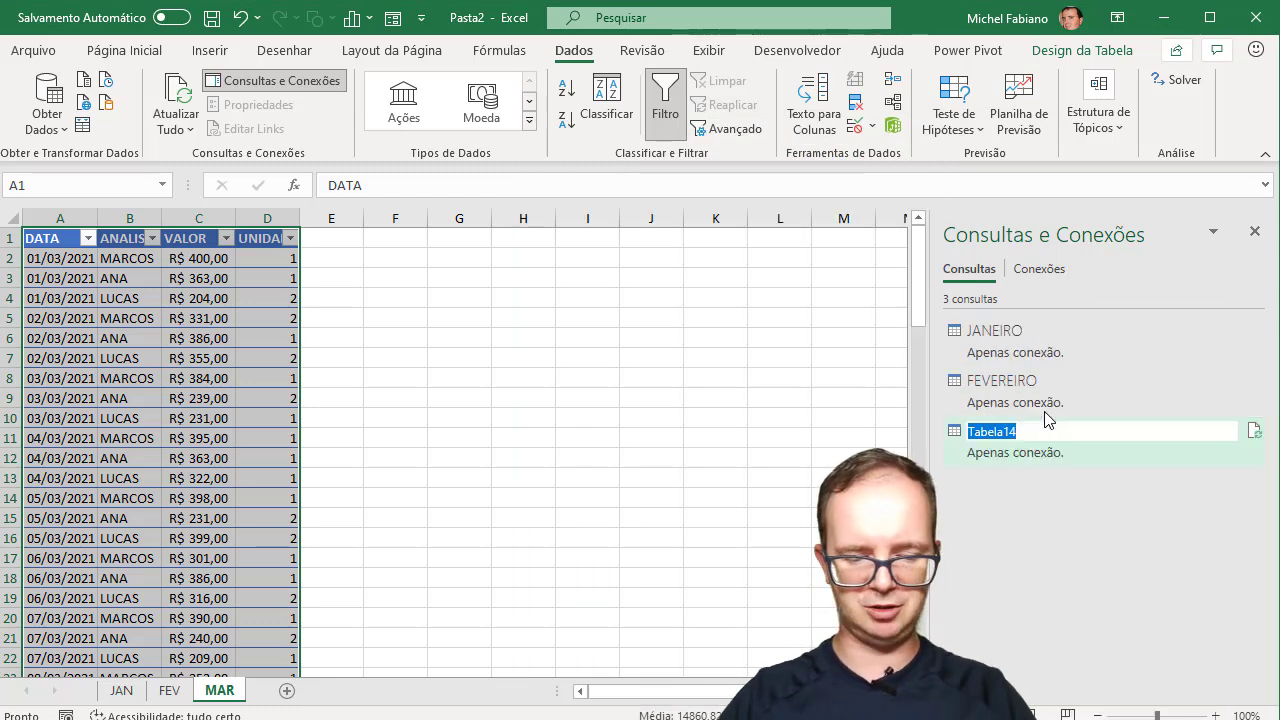
{"action": "type", "text": "MARÇO"}
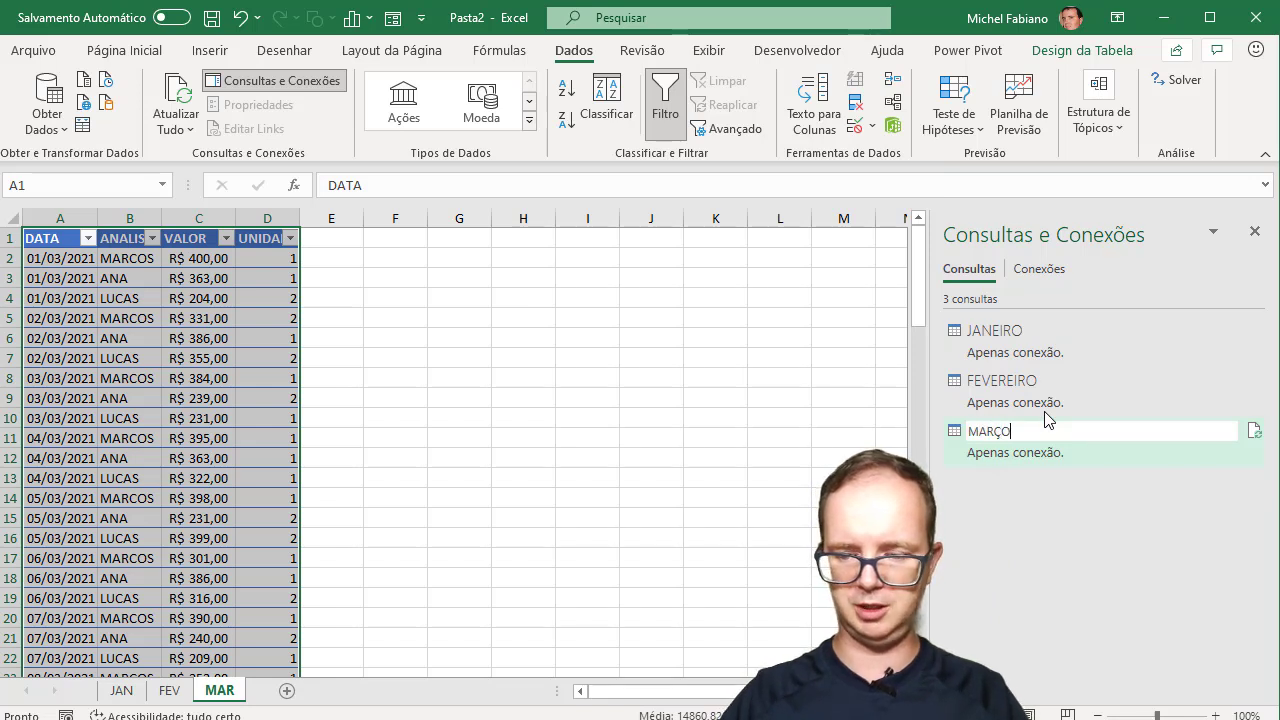
{"action": "key", "text": "Return"}
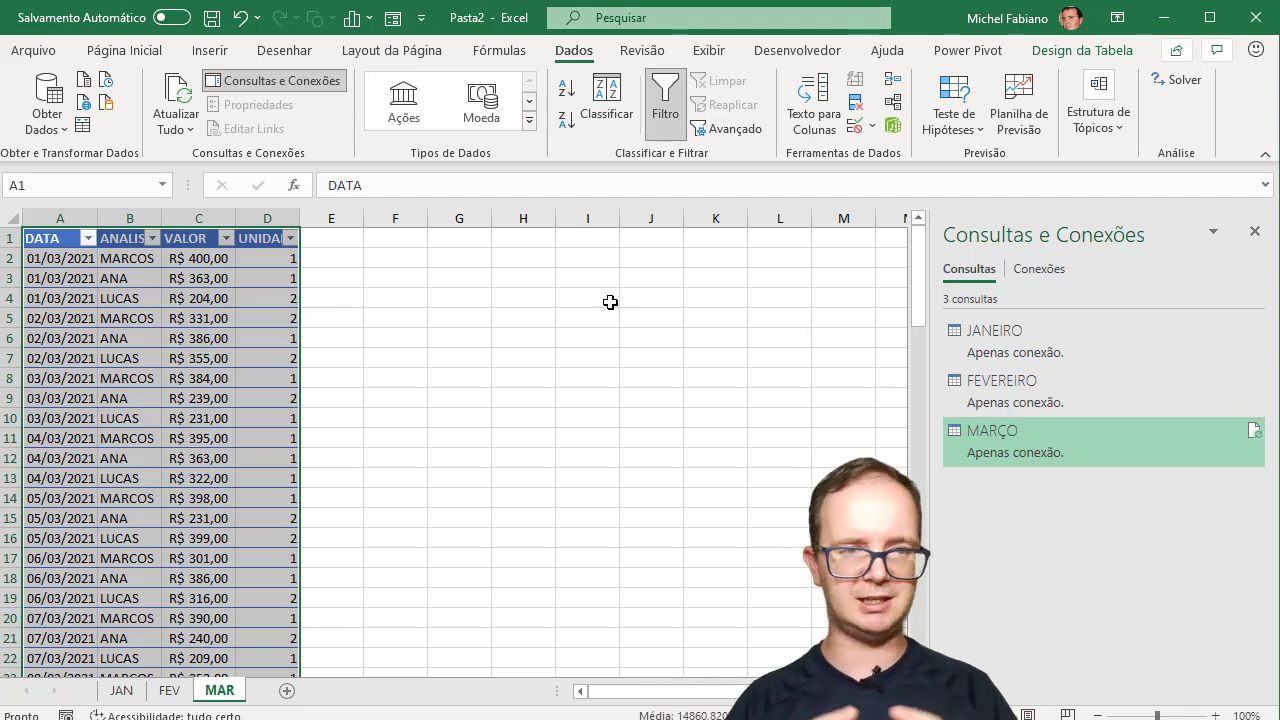
Open the Acrescentar dialog from Obter Dados > Combinar Consultas
{"action": "left_click", "coordinate": [58, 125]}
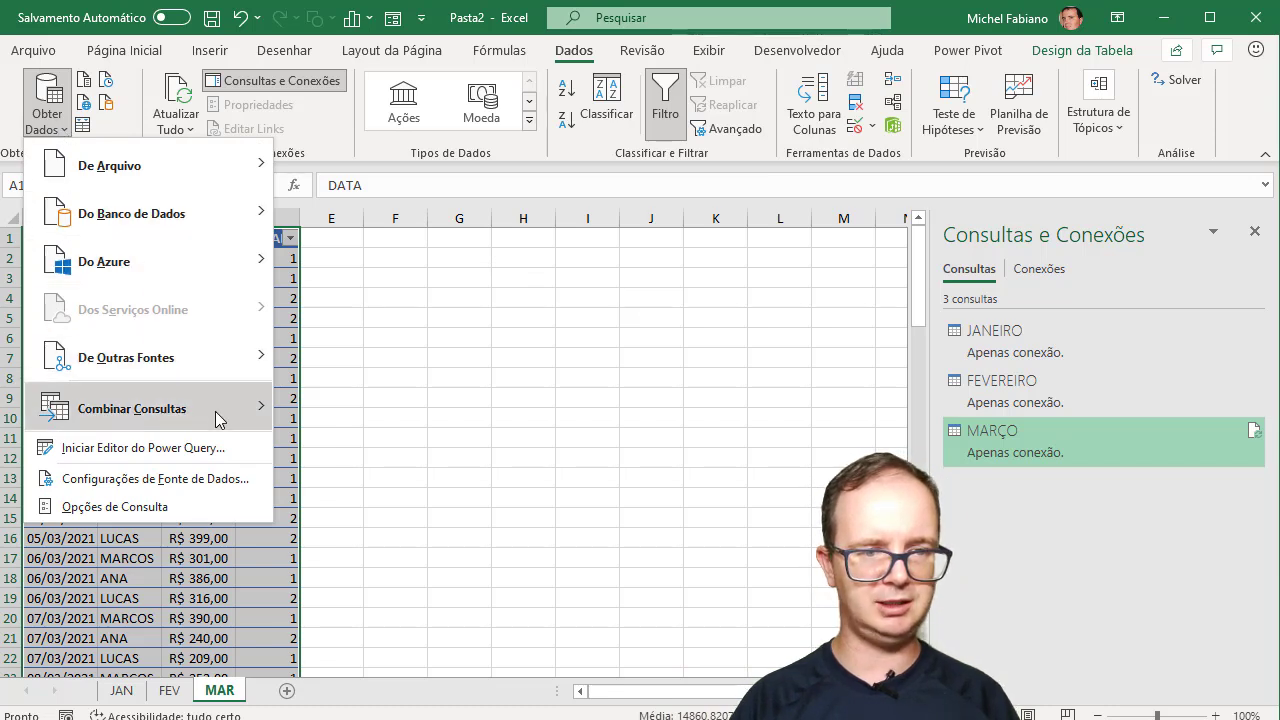
{"action": "mouse_move", "coordinate": [220, 412]}
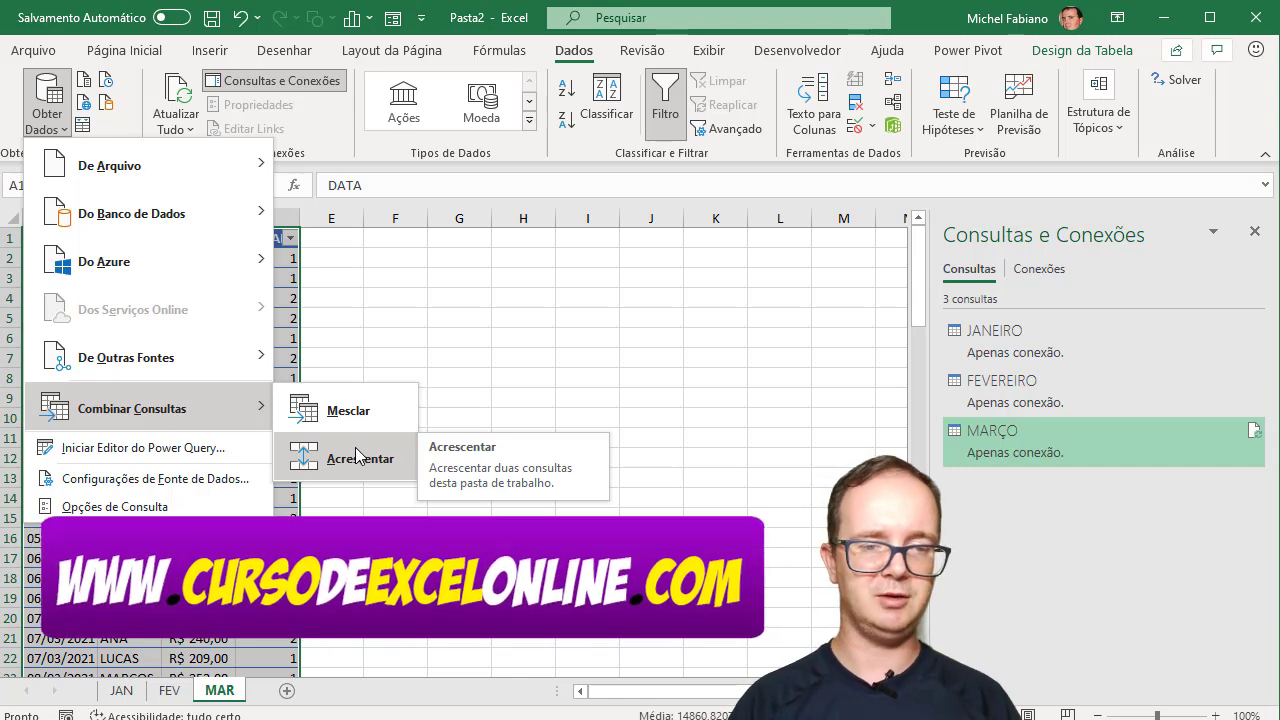
{"action": "left_click", "coordinate": [358, 459]}
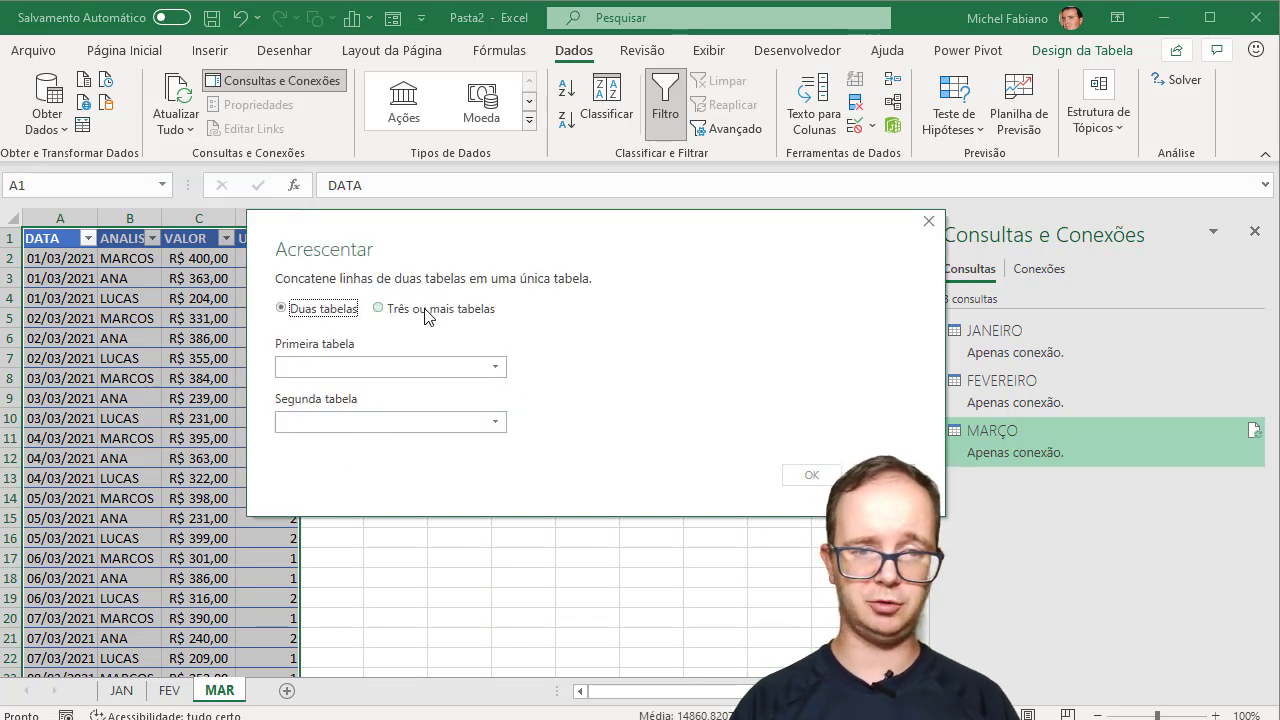
Choose Três ou mais tabelas, add JANEIRO, FEVEREIRO and MARÇO, and confirm the append
{"action": "left_click", "coordinate": [428, 312]}
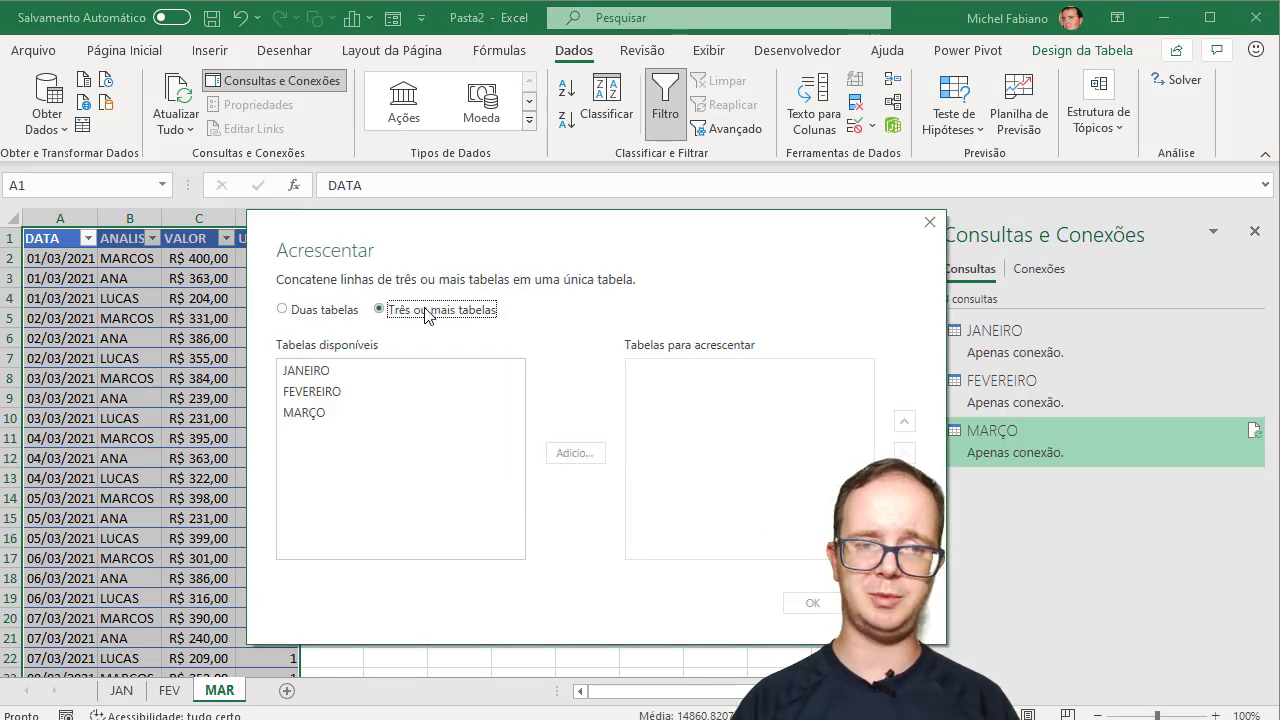
{"action": "left_click", "coordinate": [318, 369]}
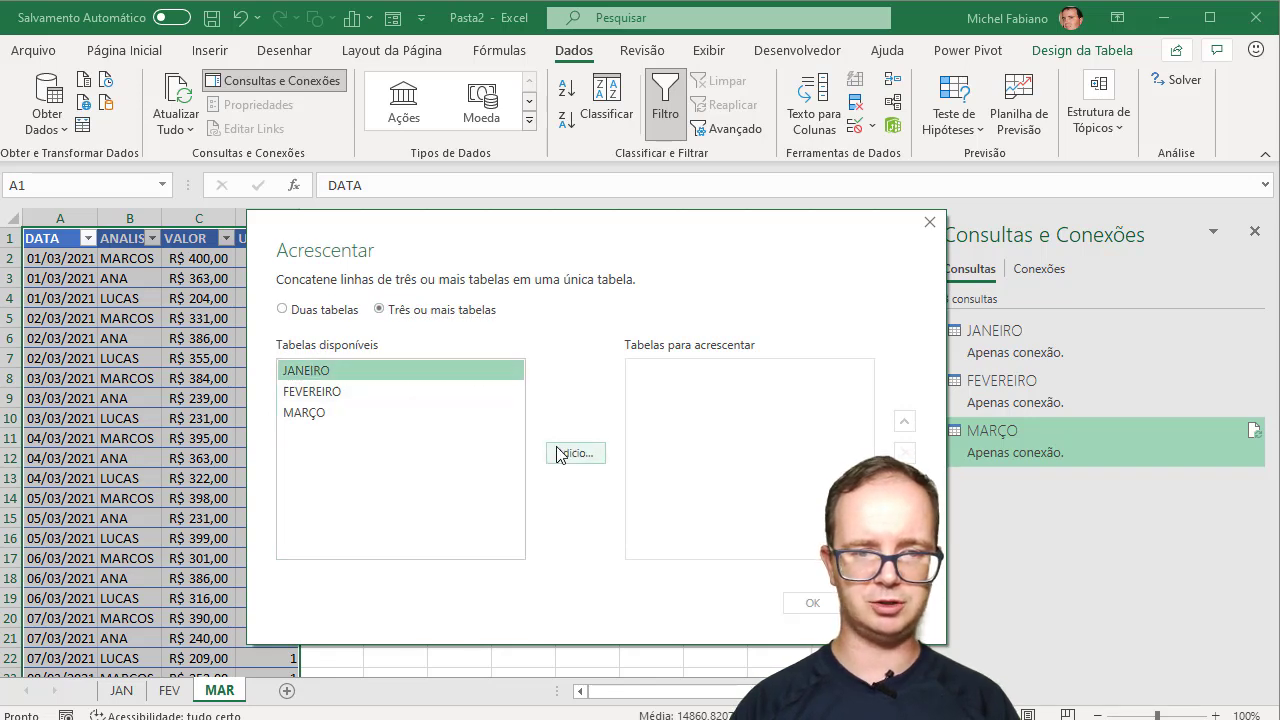
{"action": "left_click", "coordinate": [557, 454]}
{"action": "left_click", "coordinate": [356, 393]}
{"action": "left_click", "coordinate": [575, 457]}
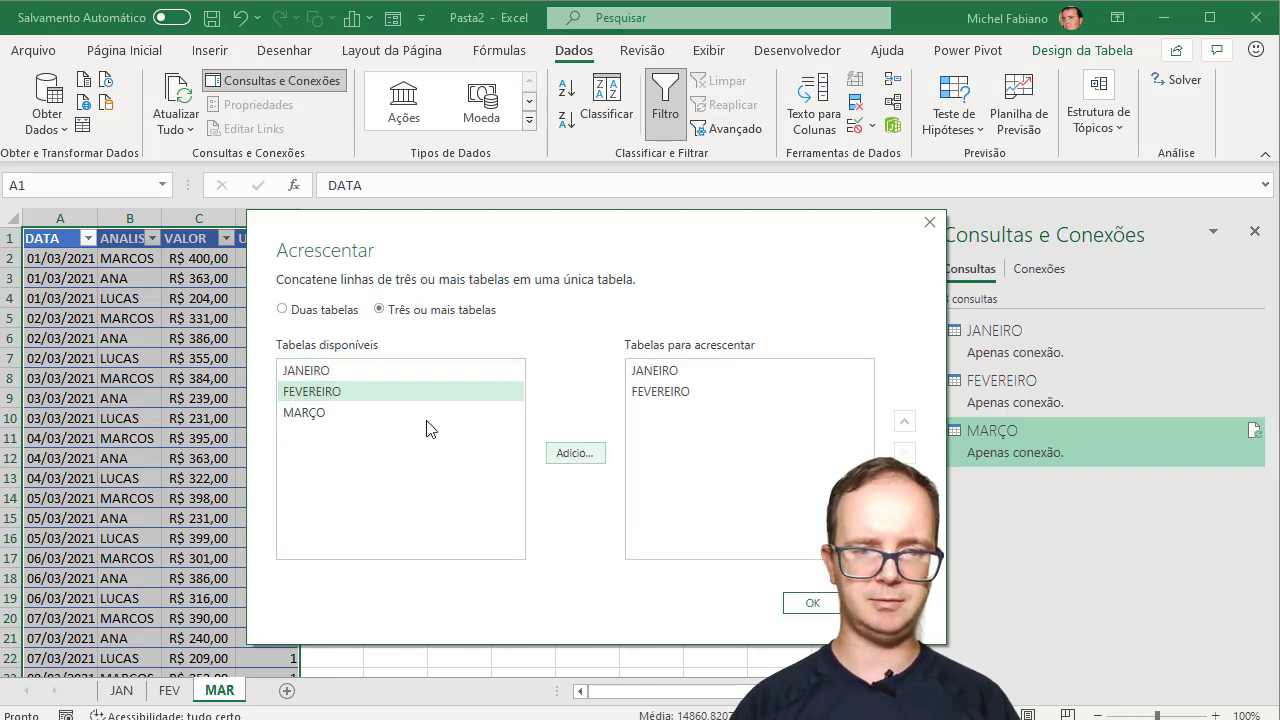
{"action": "left_click", "coordinate": [330, 413]}
{"action": "left_click", "coordinate": [583, 460]}
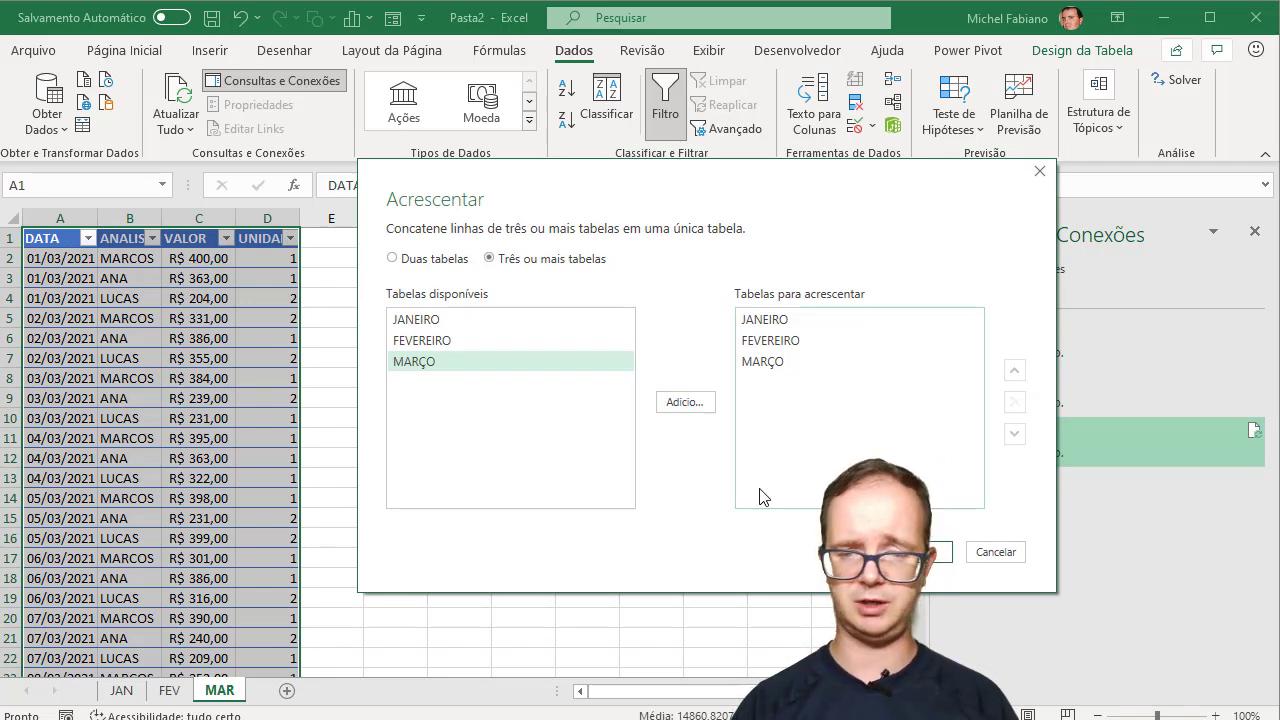
{"action": "left_click", "coordinate": [915, 552]}
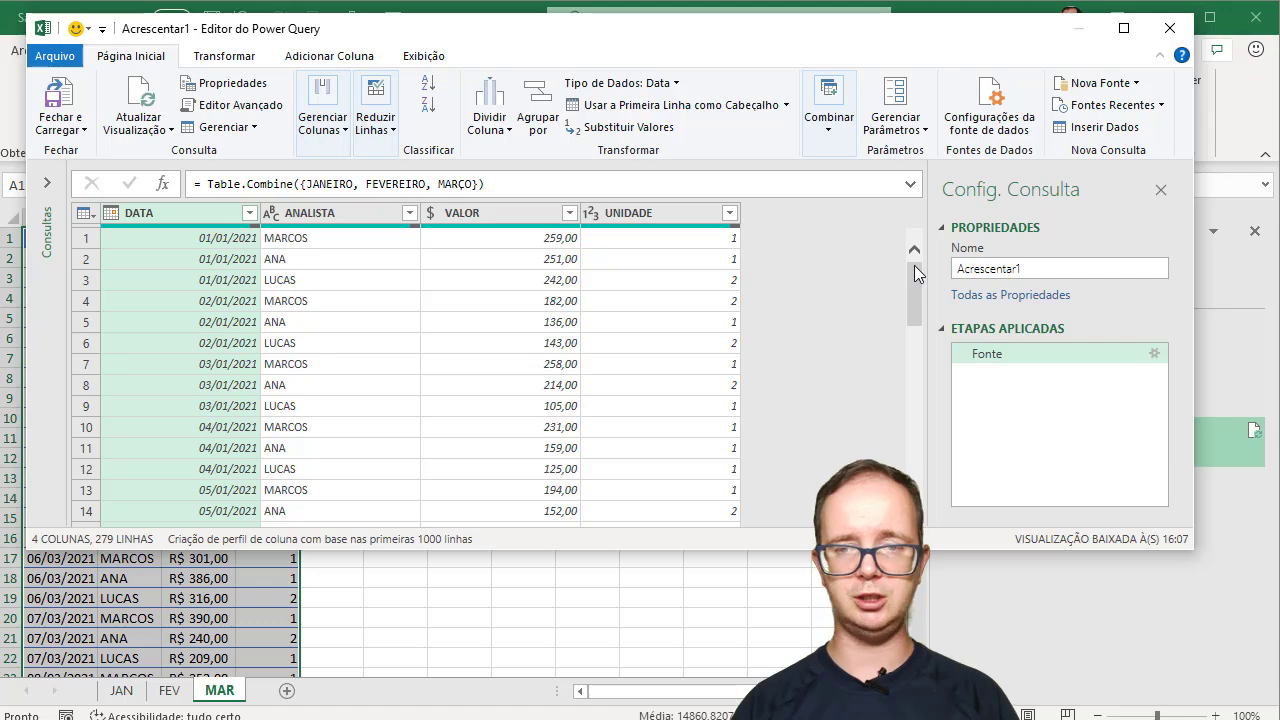
Review all 279 appended rows, then close the editor via Fechar e Carregar Para to choose the load destination
{"action": "left_click_drag", "start_coordinate": [914, 270], "coordinate": [958, 467]}
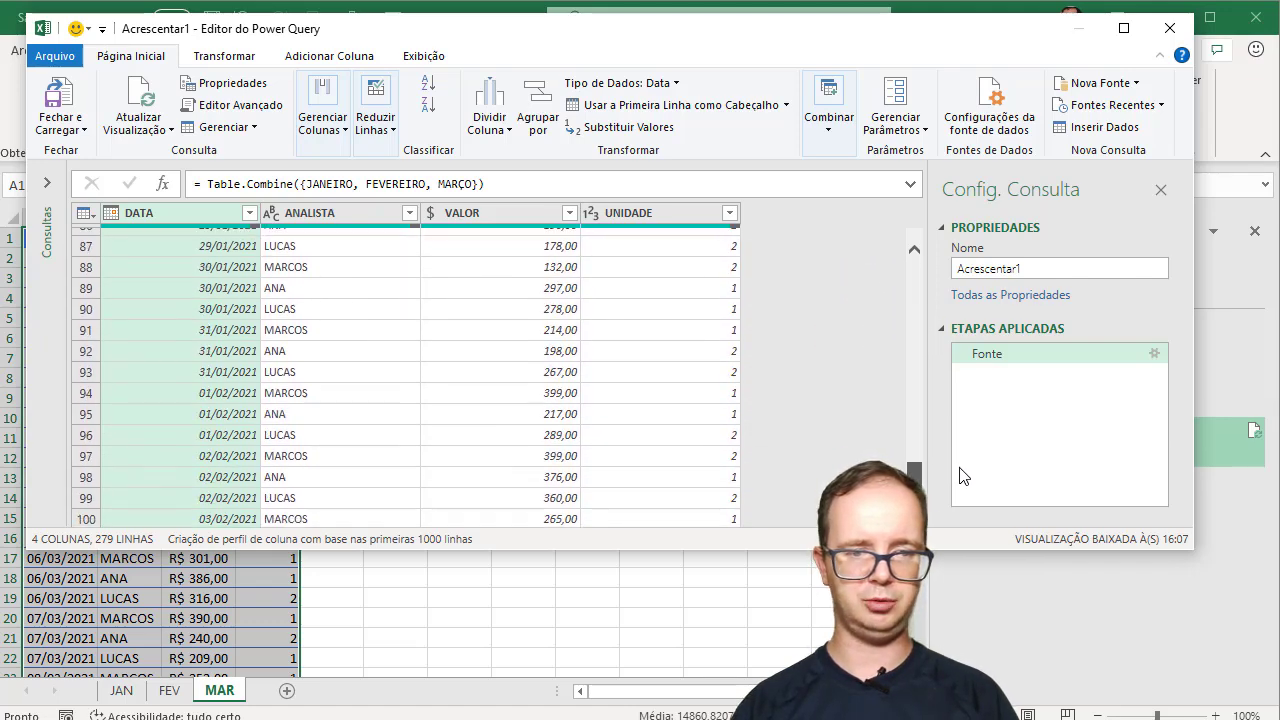
{"action": "left_click_drag", "start_coordinate": [958, 467], "coordinate": [940, 501]}
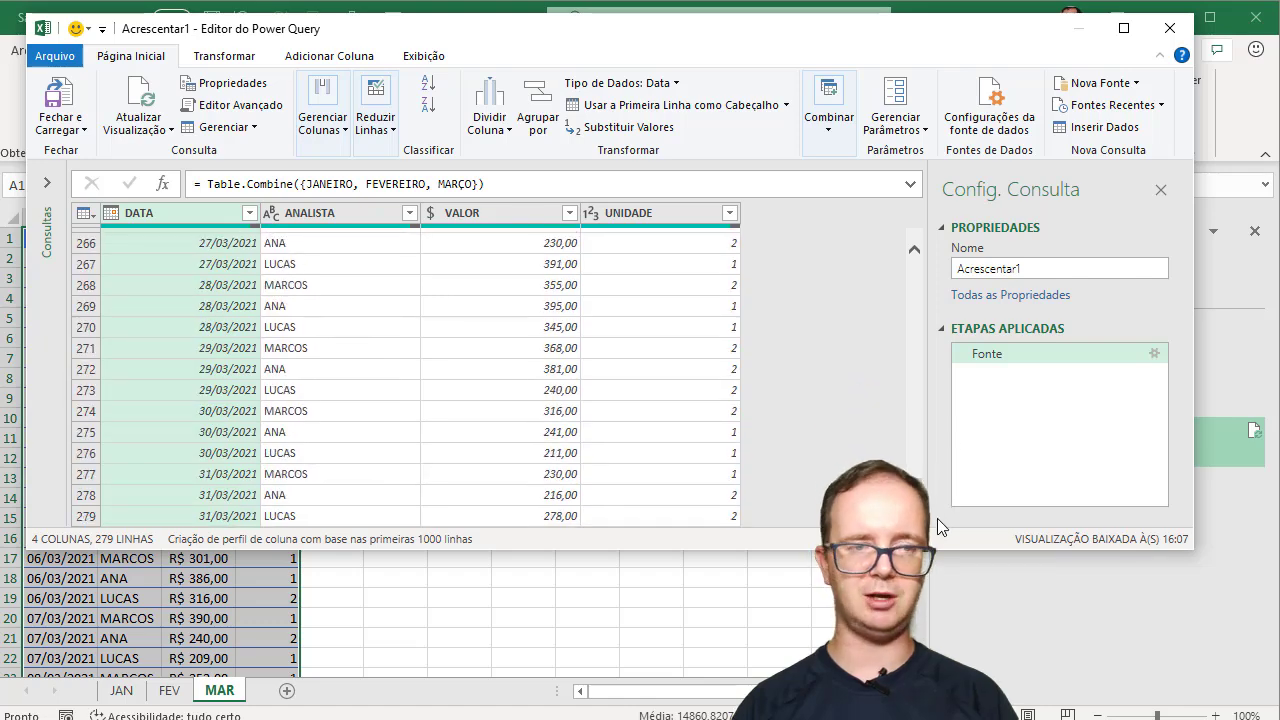
{"action": "left_click", "coordinate": [47, 122]}
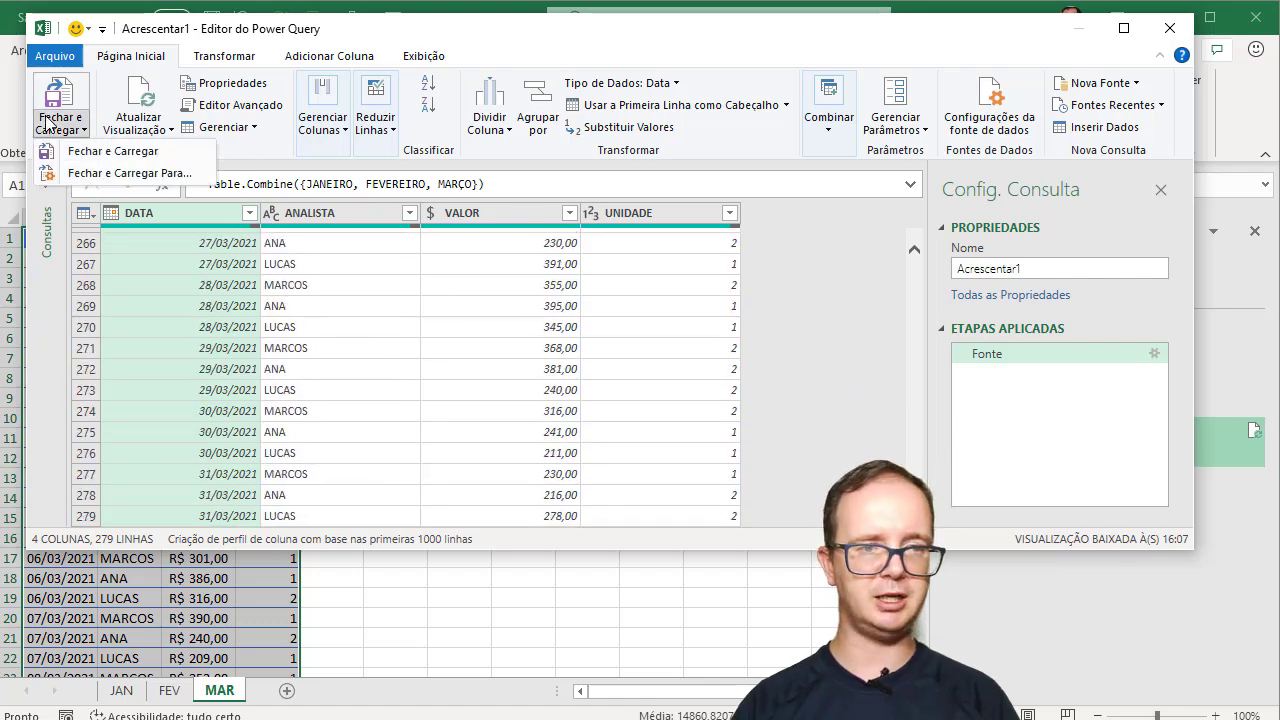
{"action": "left_click", "coordinate": [112, 173]}
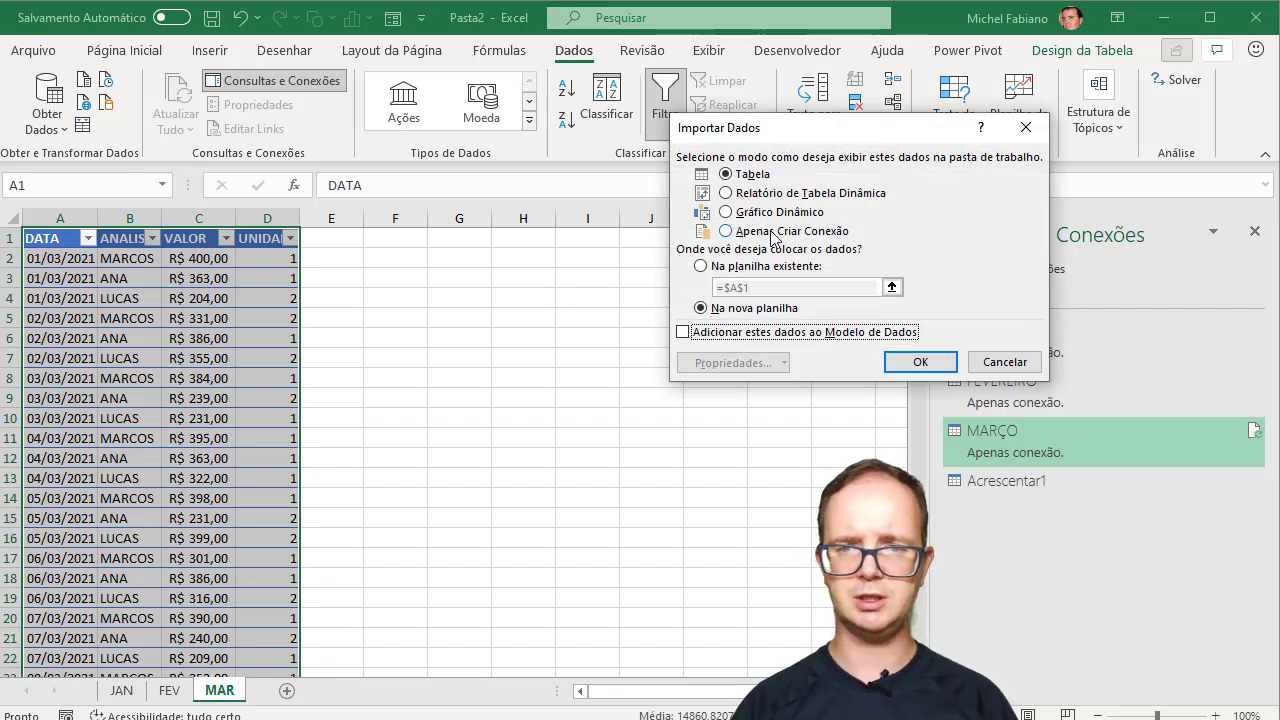
Load Acrescentar1 as a PivotTable on a new sheet: ANALISTA rows, VALOR values, UNIDADE columns, DATA filter
{"action": "left_click", "coordinate": [798, 195]}
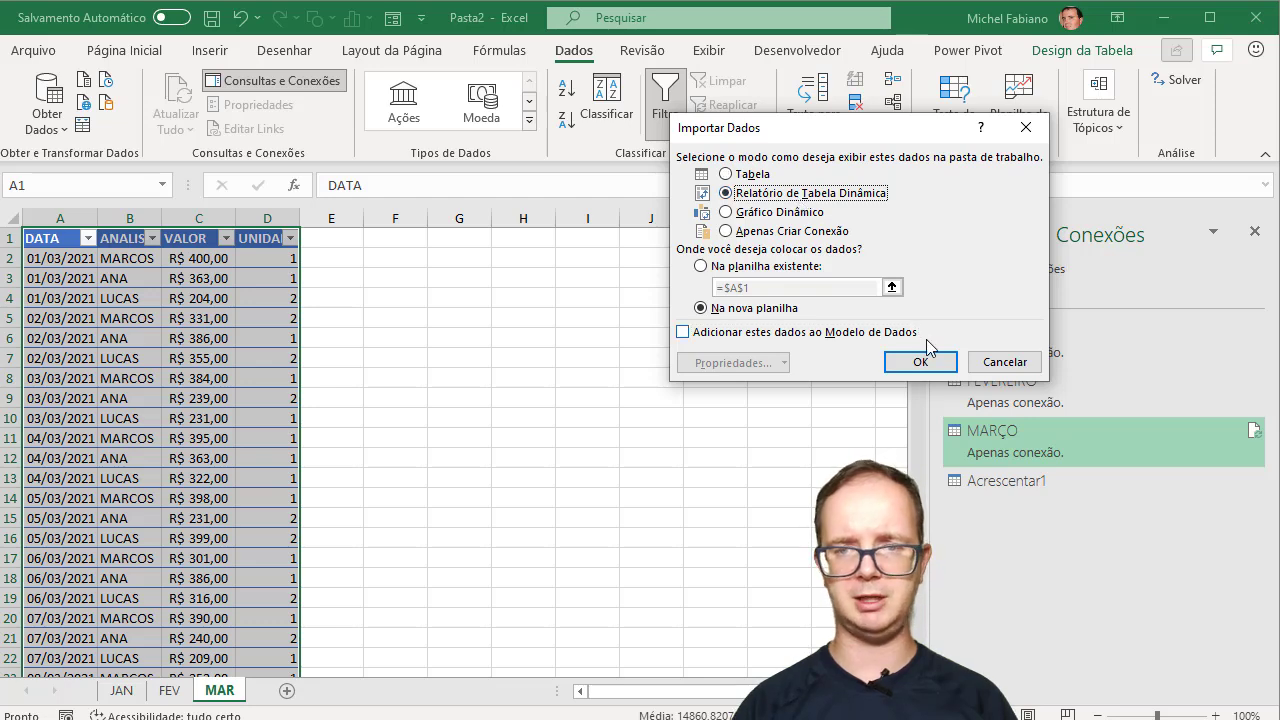
{"action": "left_click", "coordinate": [920, 362]}
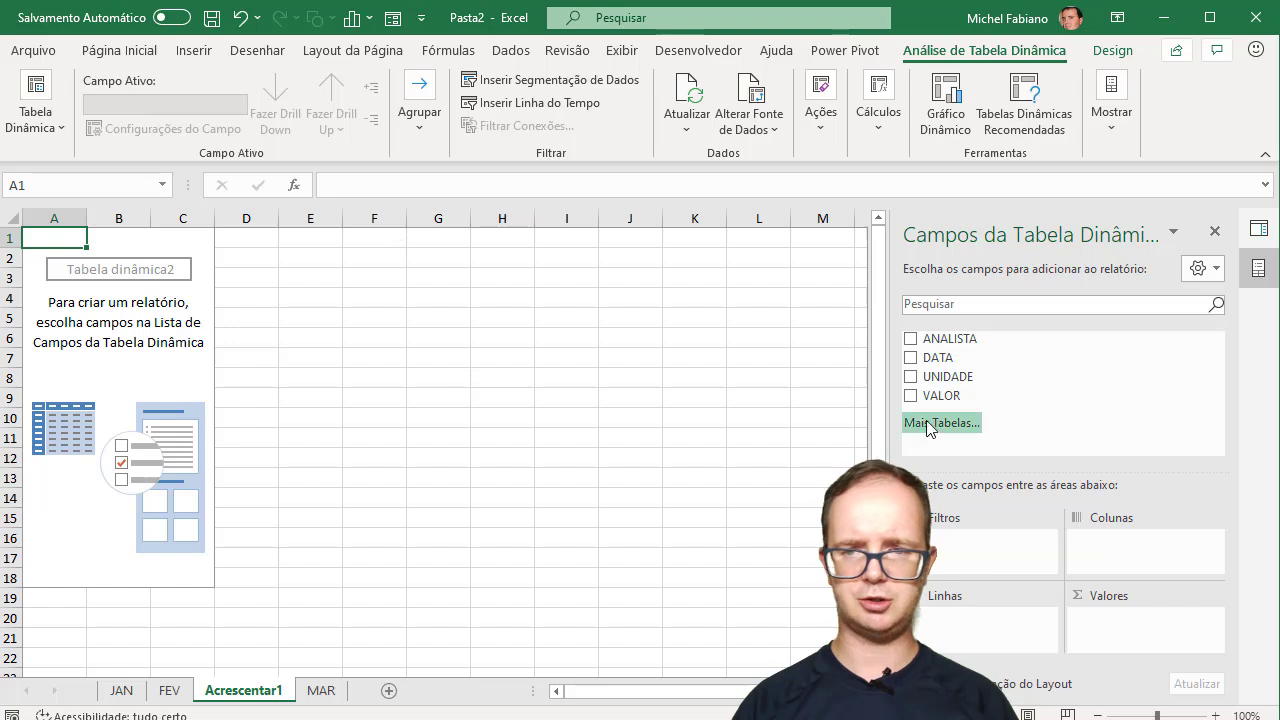
{"action": "mouse_move", "coordinate": [962, 339]}
{"action": "left_mouse_down"}
{"action": "mouse_move", "coordinate": [976, 503]}
{"action": "mouse_move", "coordinate": [960, 620]}
{"action": "left_mouse_up"}
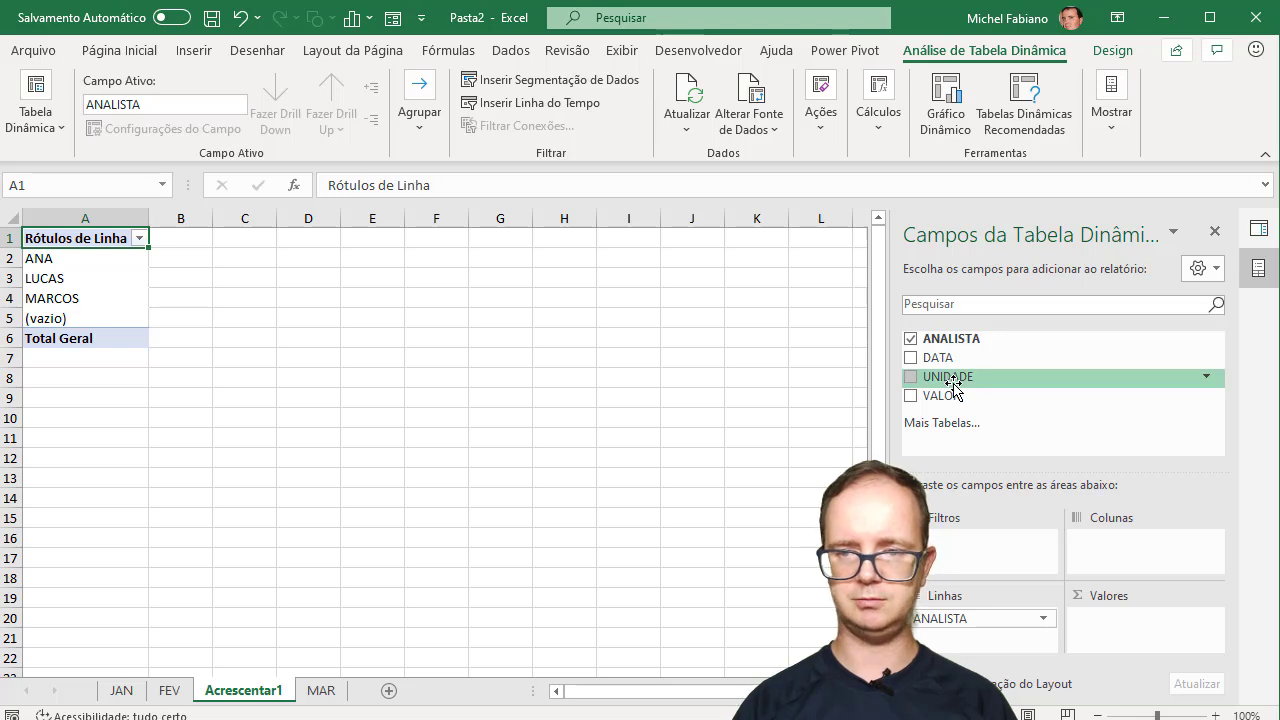
{"action": "left_click_drag", "start_coordinate": [945, 396], "coordinate": [1100, 638]}
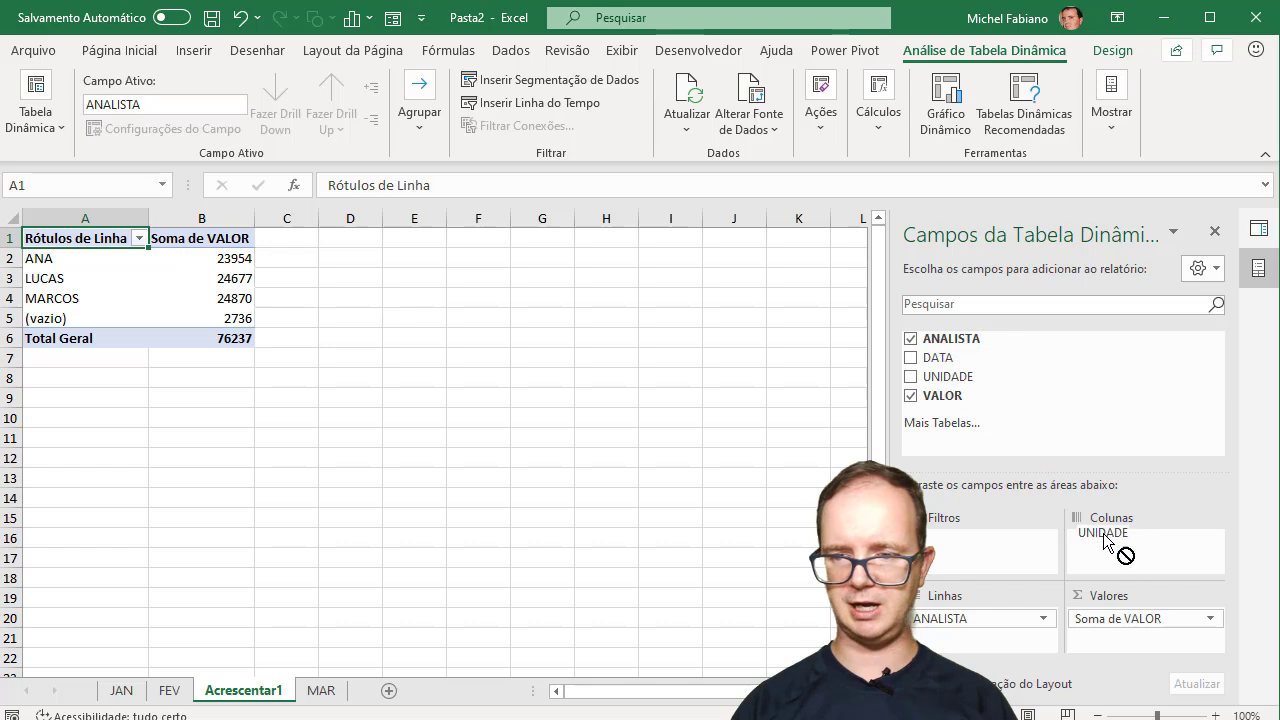
{"action": "left_click_drag", "start_coordinate": [963, 375], "coordinate": [1100, 540]}
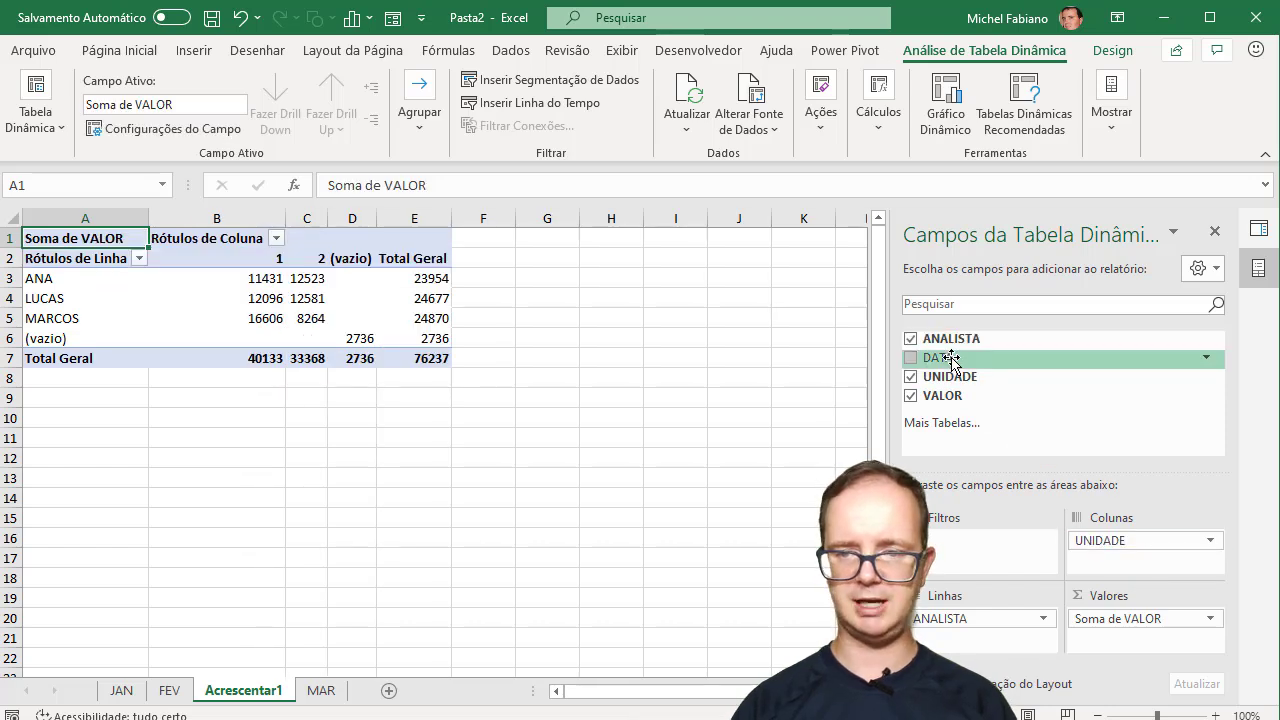
{"action": "left_click_drag", "start_coordinate": [951, 355], "coordinate": [948, 548]}
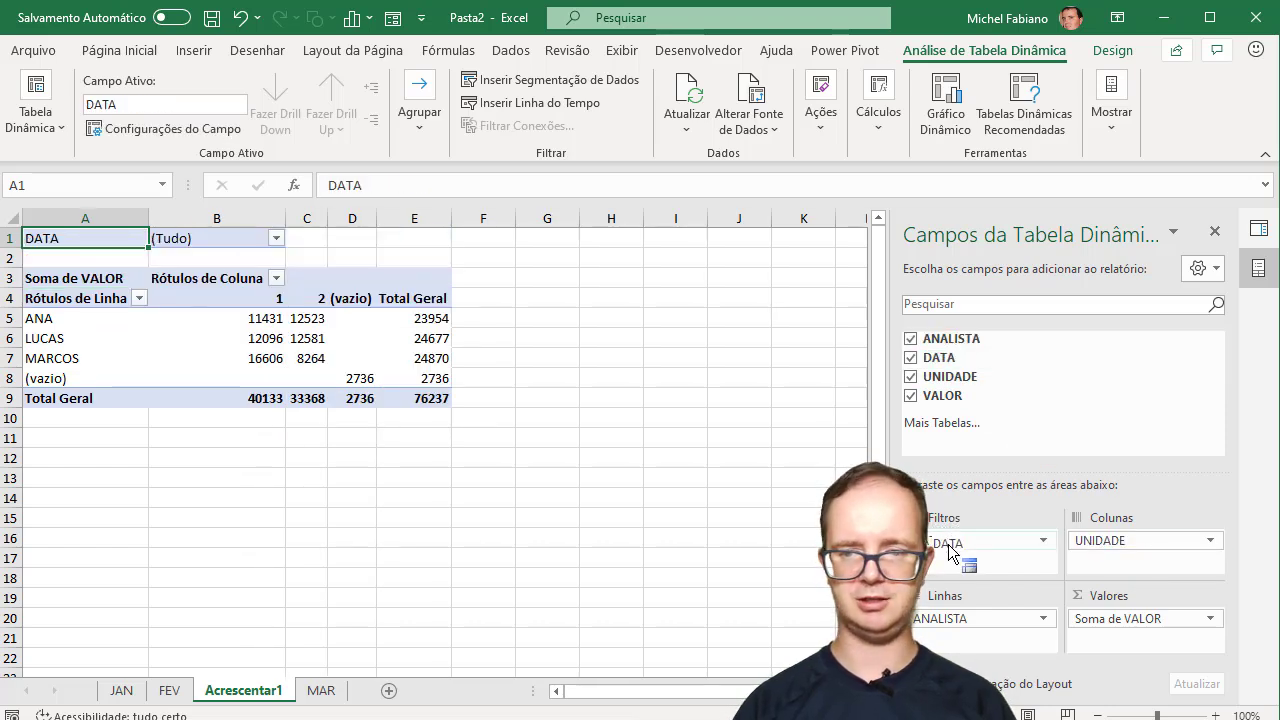
Filter the pivot's DATA field to 01/01/2021
{"action": "left_click", "coordinate": [276, 238]}
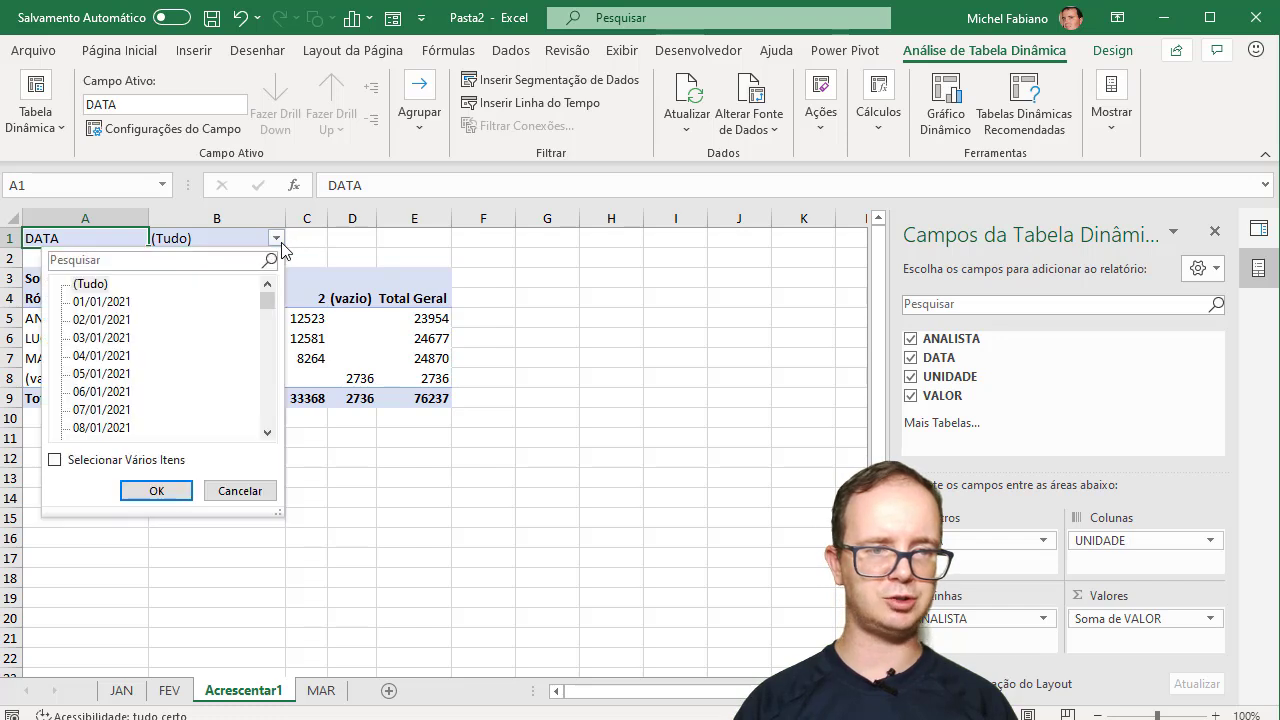
{"action": "left_click", "coordinate": [101, 301]}
{"action": "left_click", "coordinate": [157, 490]}
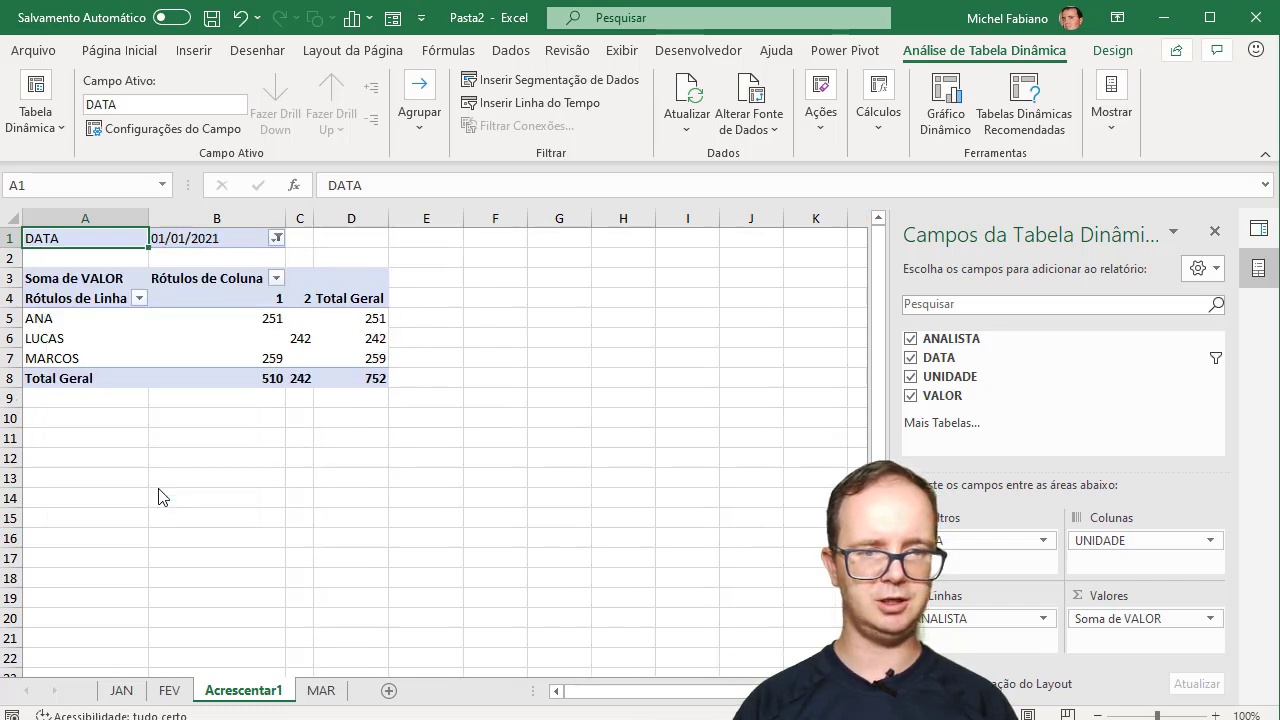
Move ANALISTA to the pivot columns and UNIDADE into the rows
{"action": "mouse_move", "coordinate": [363, 359]}
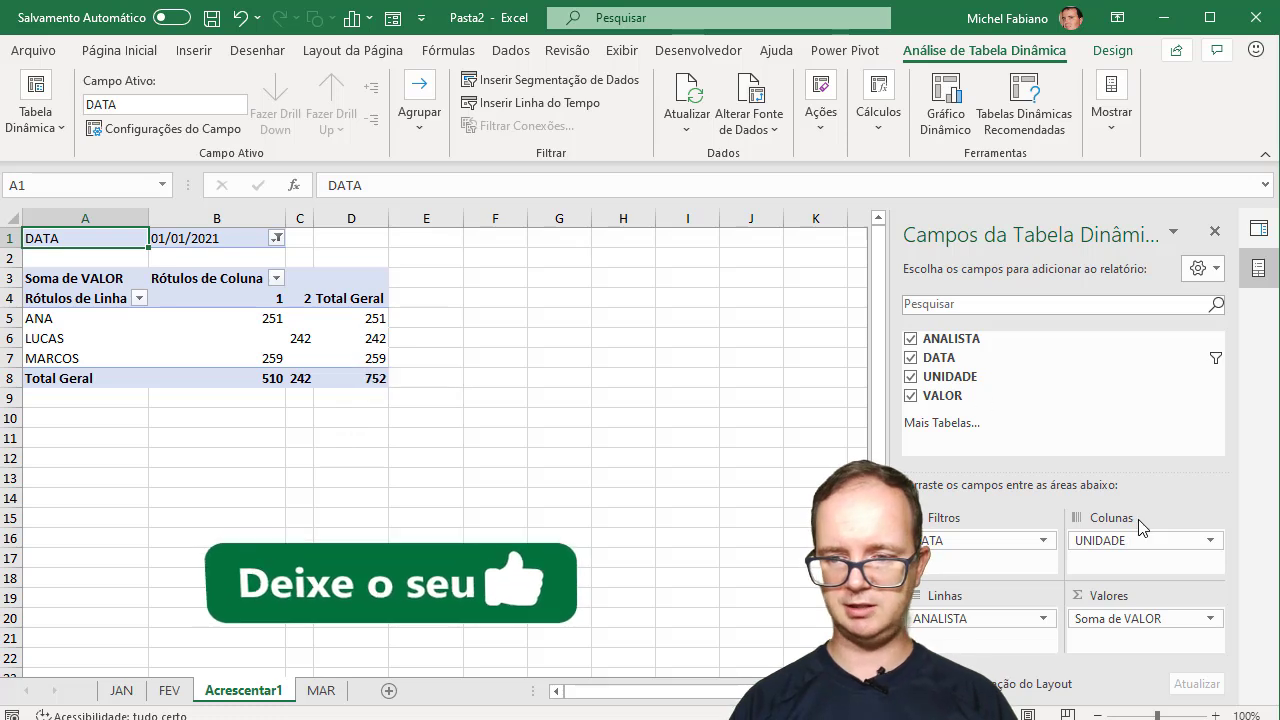
{"action": "mouse_move", "coordinate": [943, 618]}
{"action": "left_mouse_down"}
{"action": "mouse_move", "coordinate": [1150, 572]}
{"action": "mouse_move", "coordinate": [1010, 632]}
{"action": "left_mouse_up"}
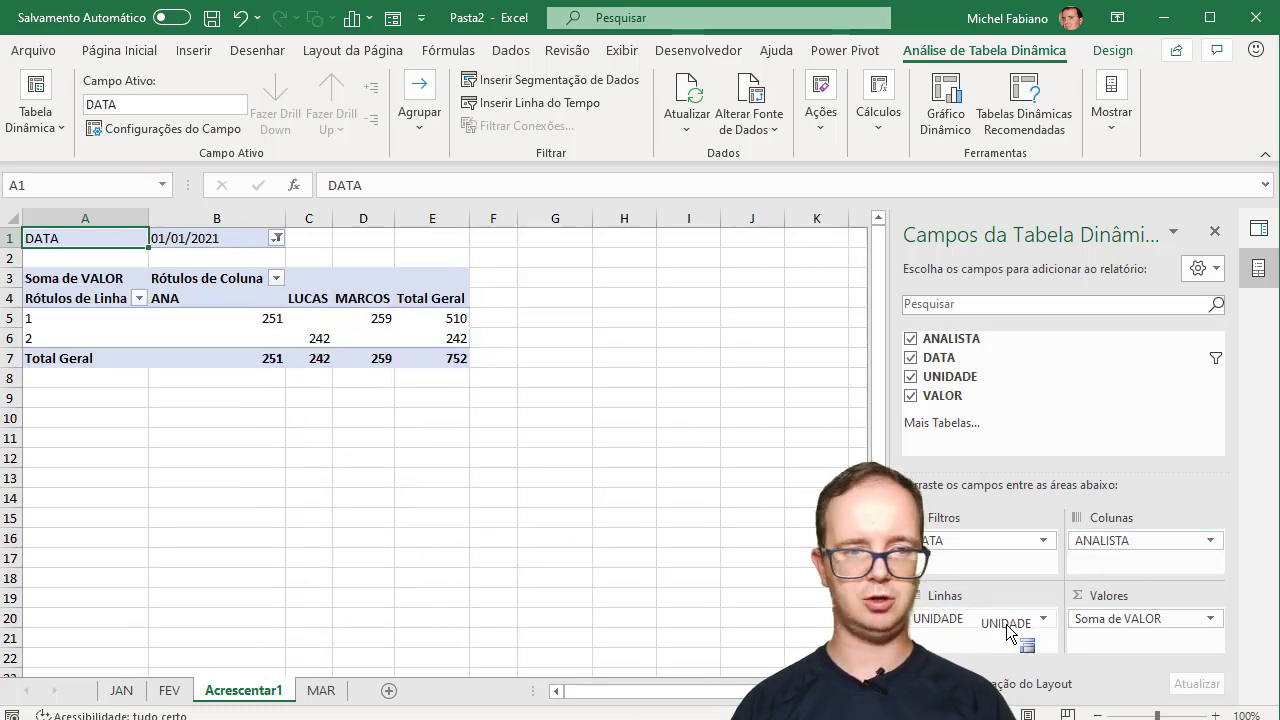
{"action": "left_click_drag", "start_coordinate": [1008, 630], "coordinate": [1008, 630]}
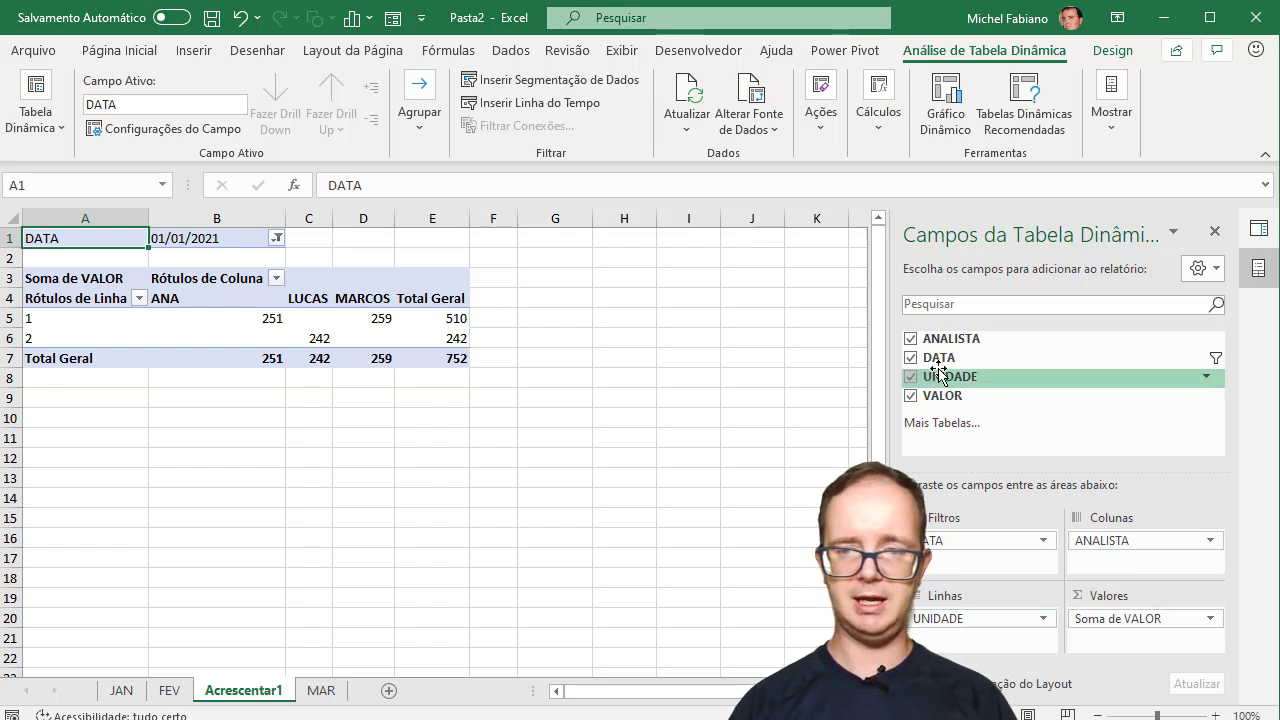
Insert a DATA slicer, then delete it again
{"action": "left_click", "coordinate": [558, 82]}
{"action": "left_click", "coordinate": [750, 144]}
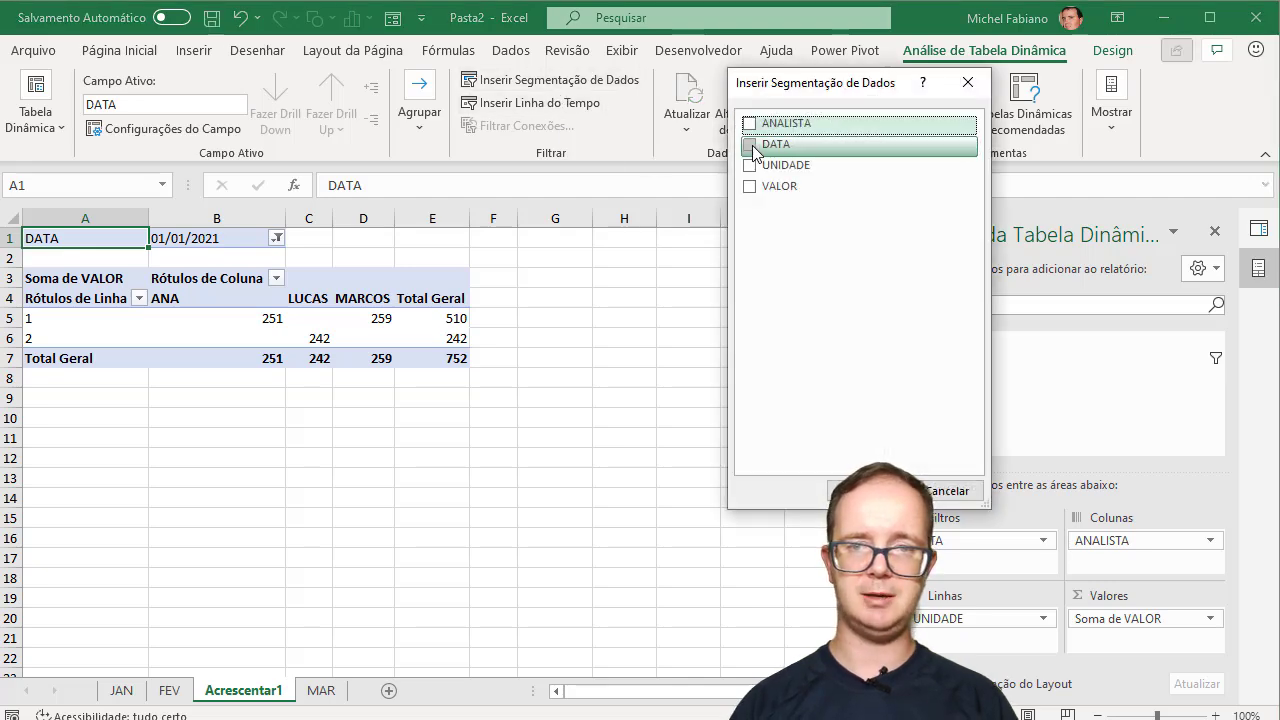
{"action": "key", "text": "Return"}
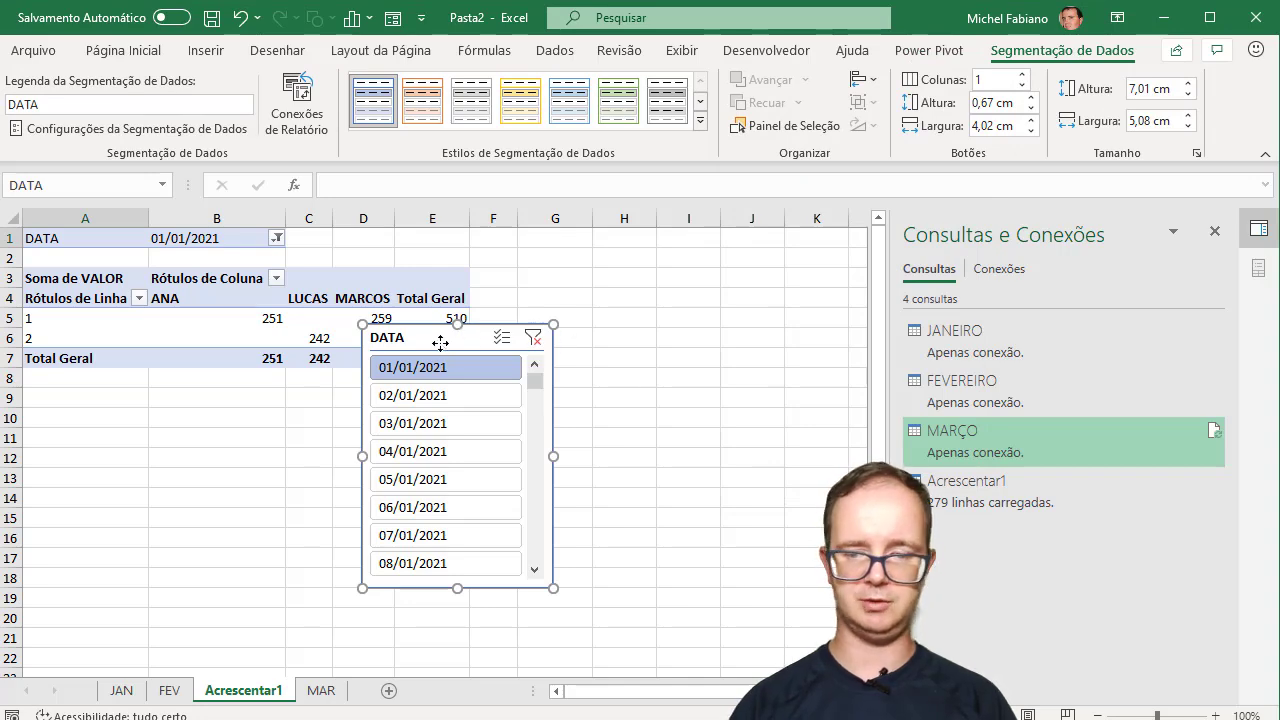
{"action": "key", "text": "Delete"}
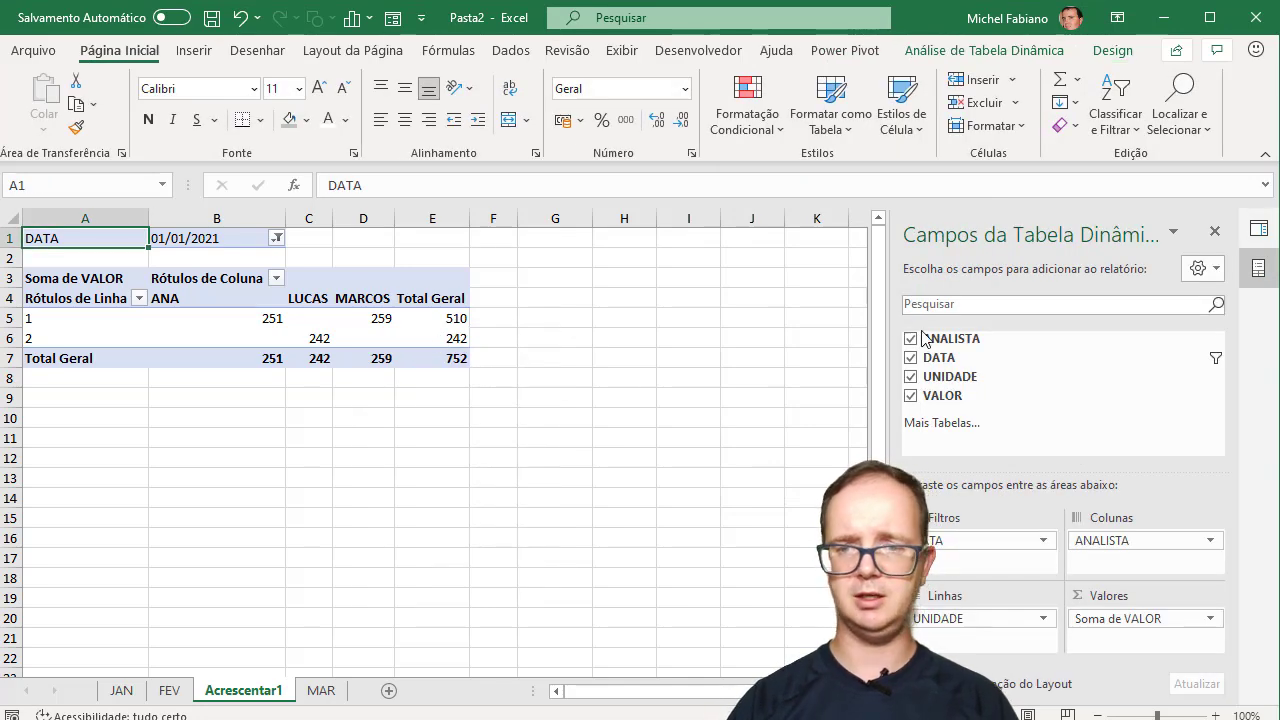
Dismiss the stray DATA field and ribbon menus and reselect the pivot table
{"action": "right_click", "coordinate": [946, 362]}
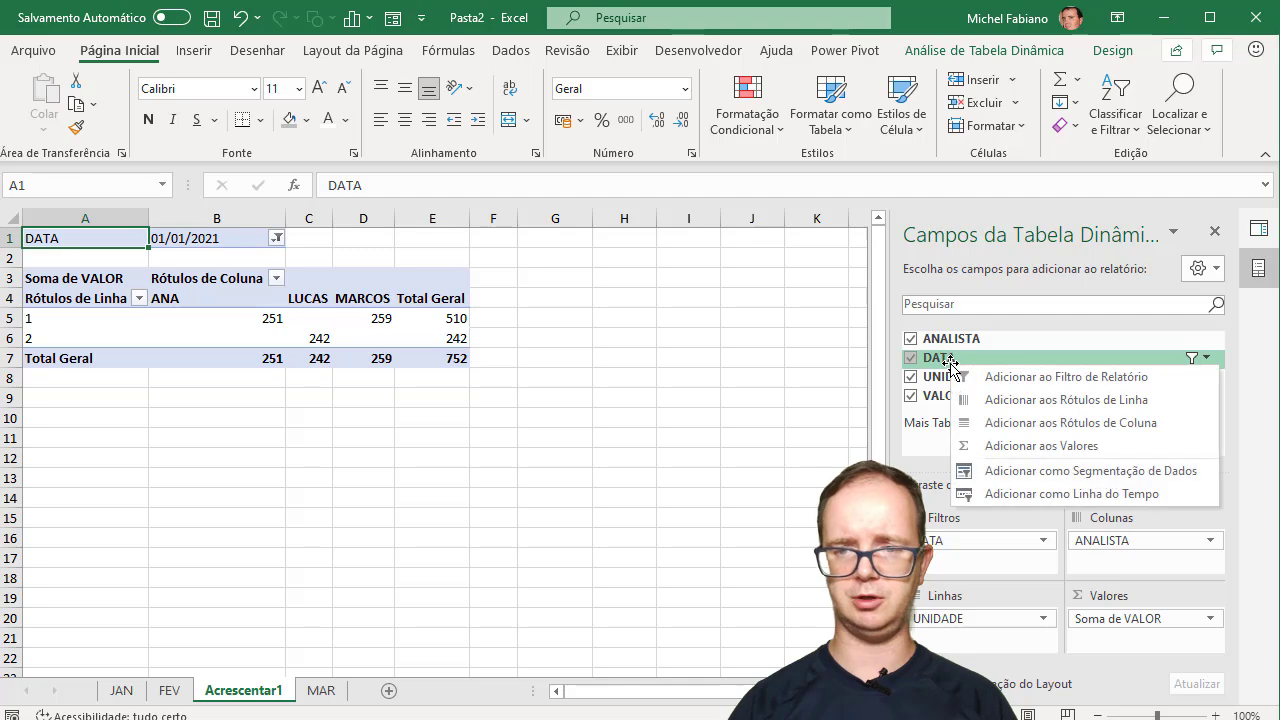
{"action": "left_click", "coordinate": [785, 359]}
{"action": "left_click", "coordinate": [304, 295]}
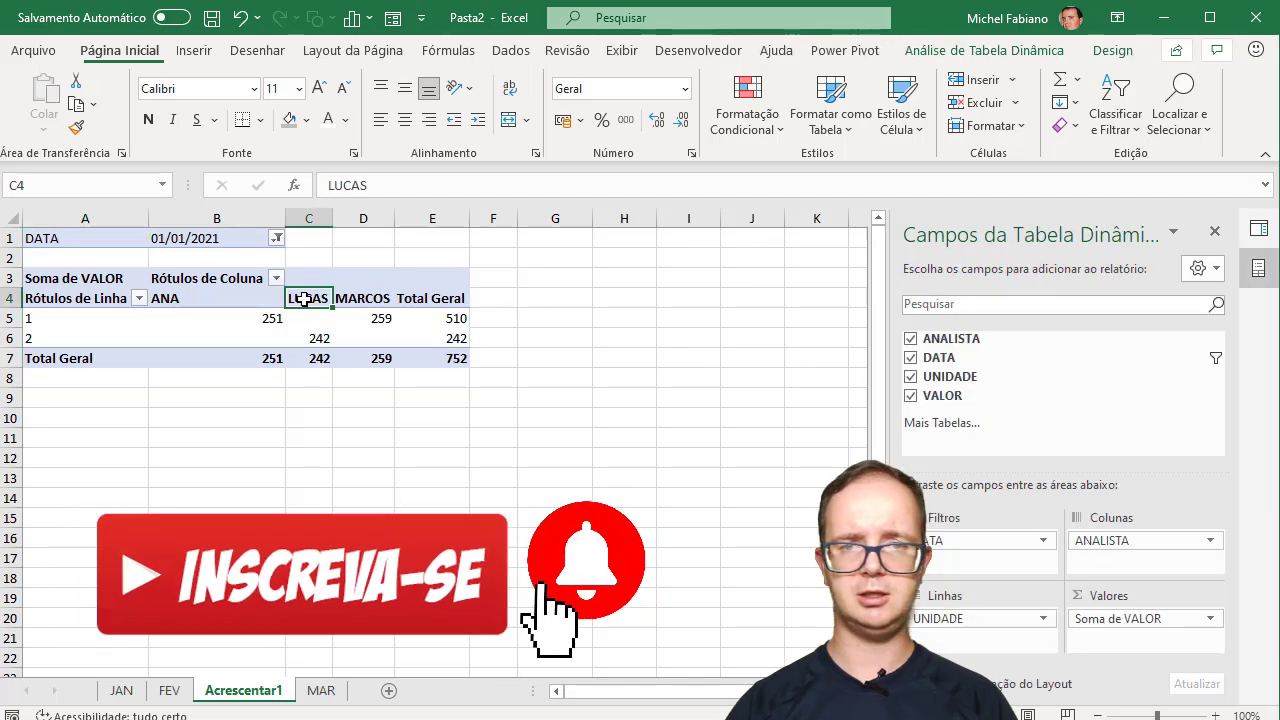
{"action": "right_click", "coordinate": [941, 64]}
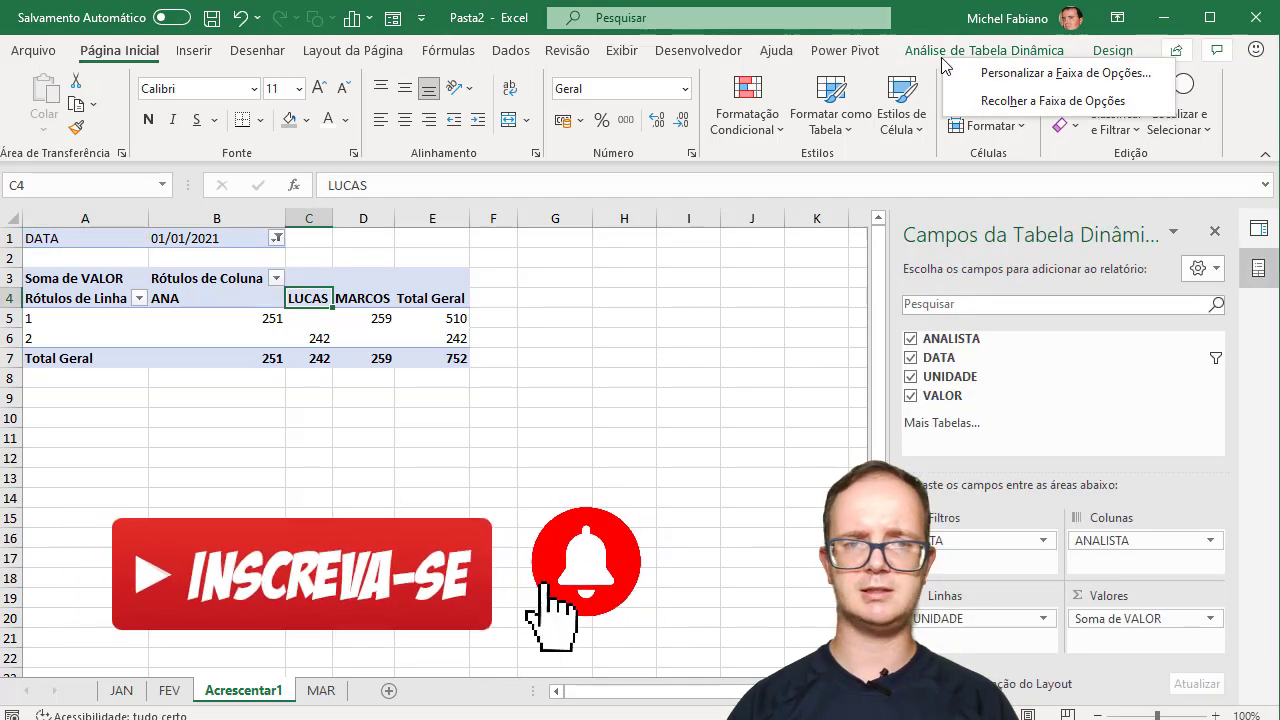
{"action": "left_click", "coordinate": [955, 50]}
Insert a DATA timeline and drag it beside the pivot table
{"action": "left_click", "coordinate": [540, 103]}
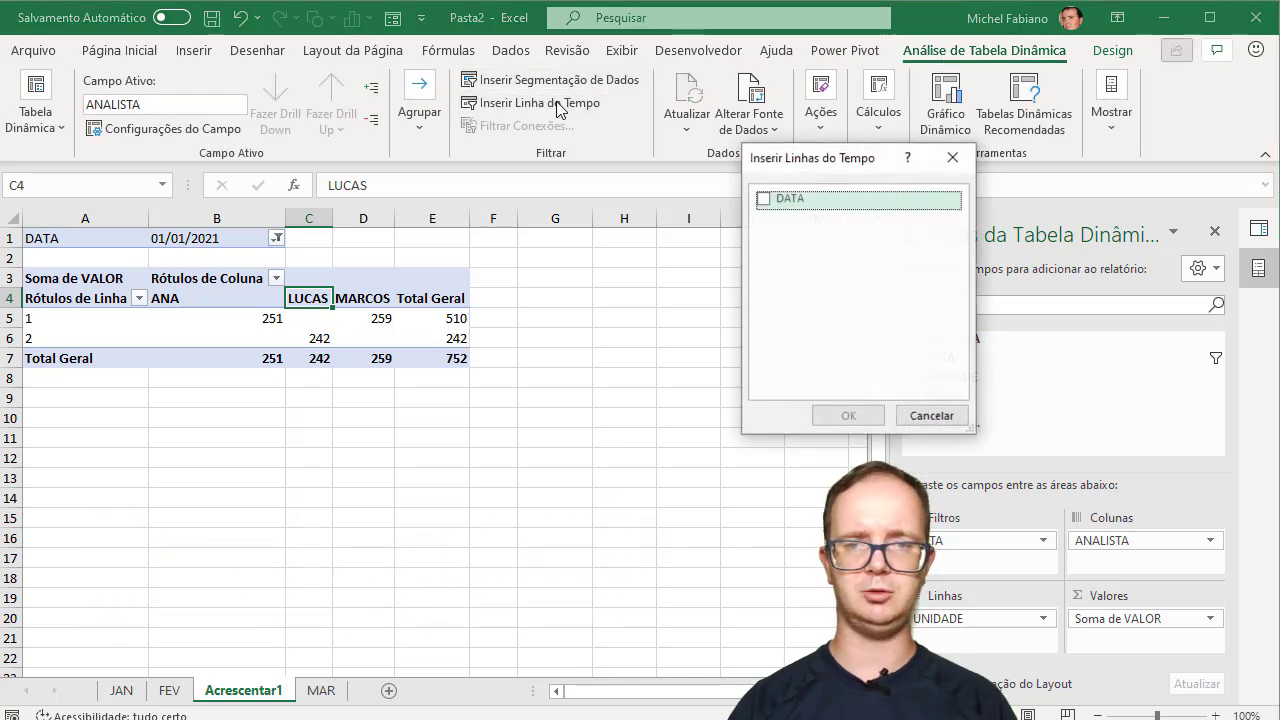
{"action": "left_click", "coordinate": [764, 199]}
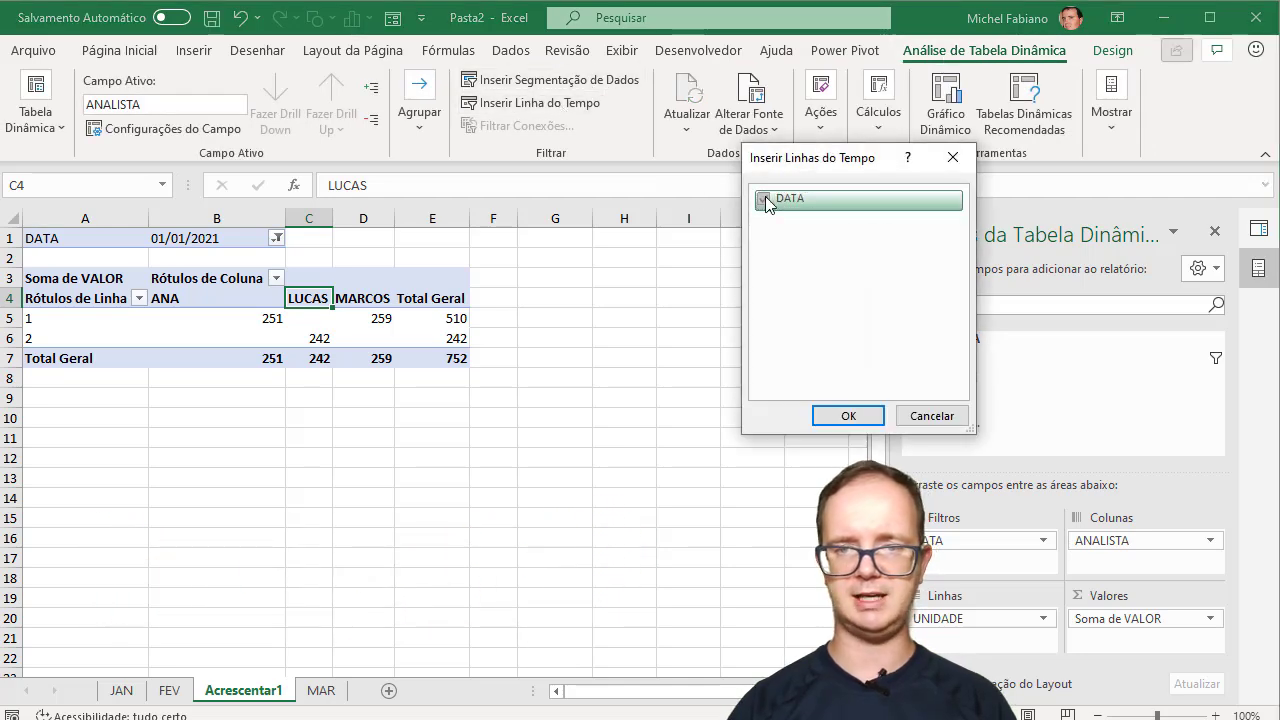
{"action": "left_click", "coordinate": [840, 418]}
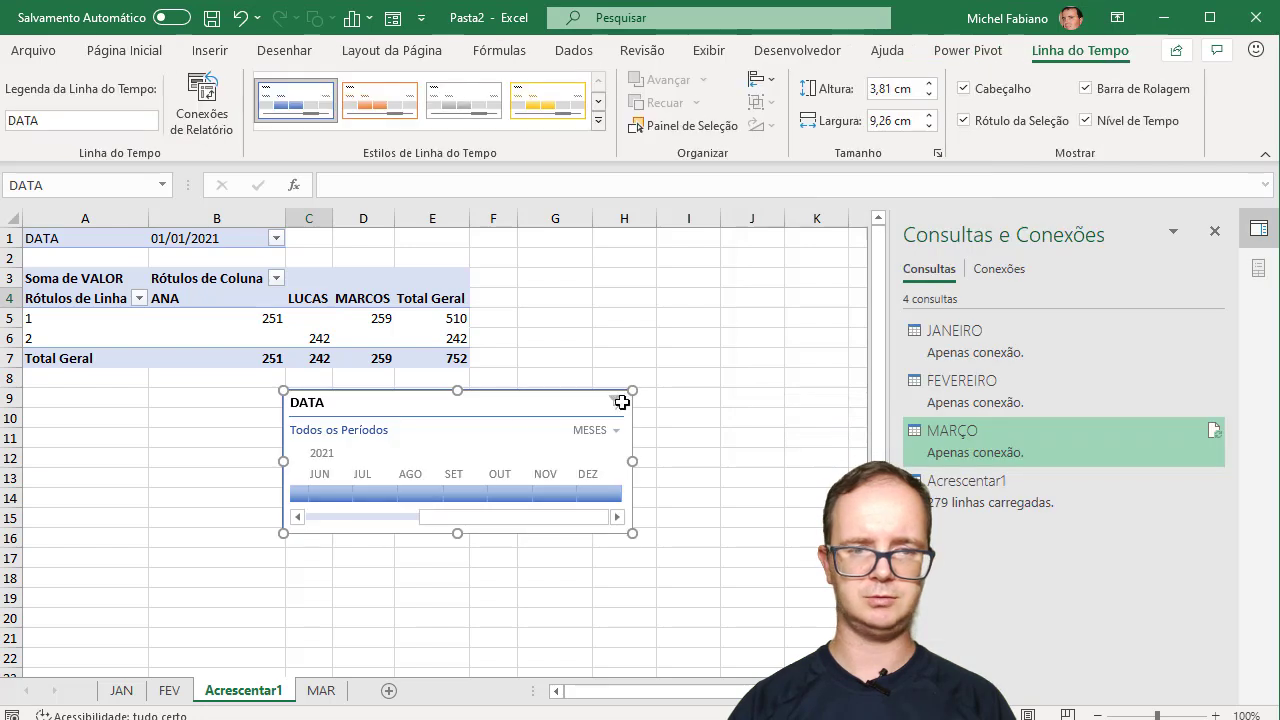
{"action": "left_click_drag", "start_coordinate": [491, 403], "coordinate": [755, 262]}
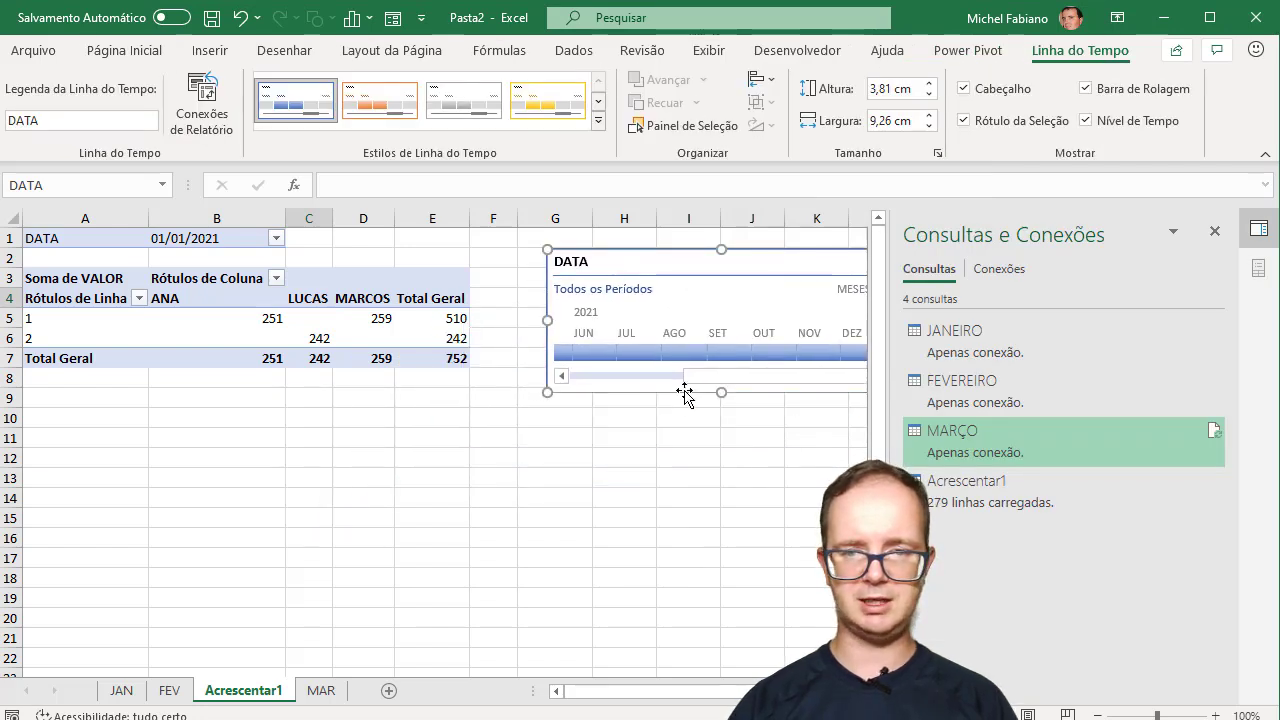
{"action": "left_click_drag", "start_coordinate": [684, 392], "coordinate": [663, 382]}
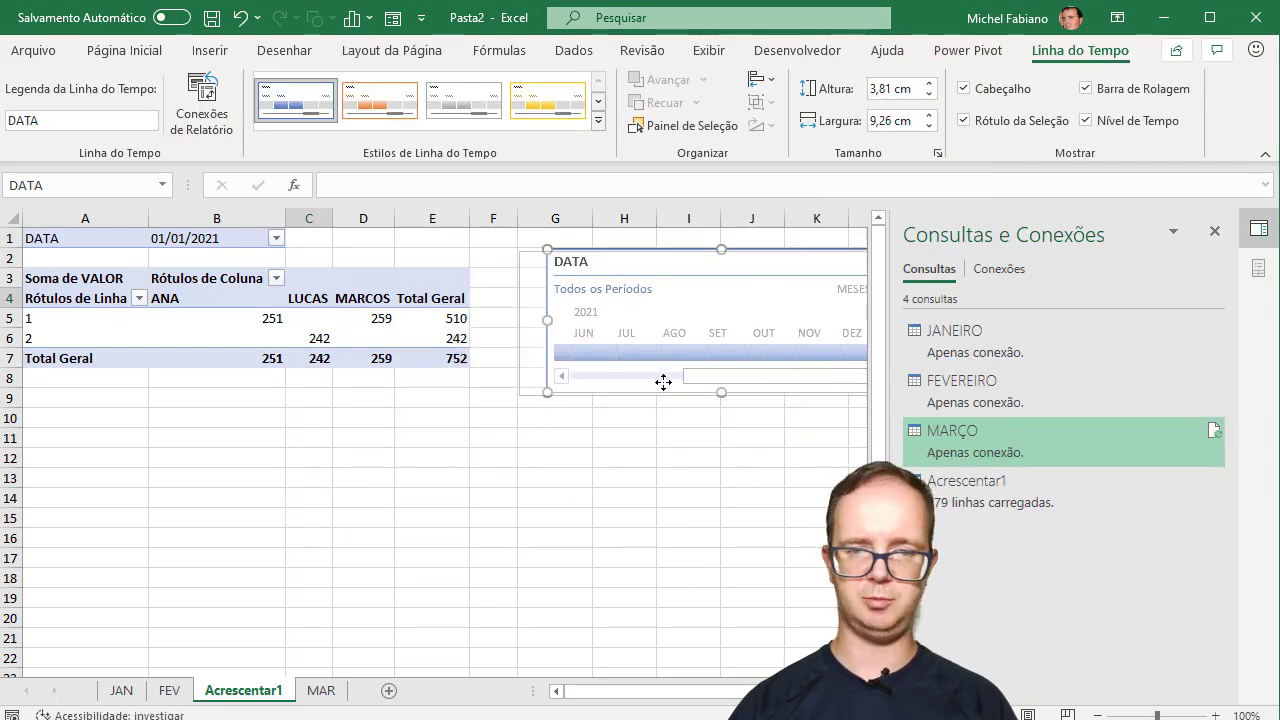
Filter the pivot by month on the DATA timeline, settling on January 2021
{"action": "left_click", "coordinate": [627, 379]}
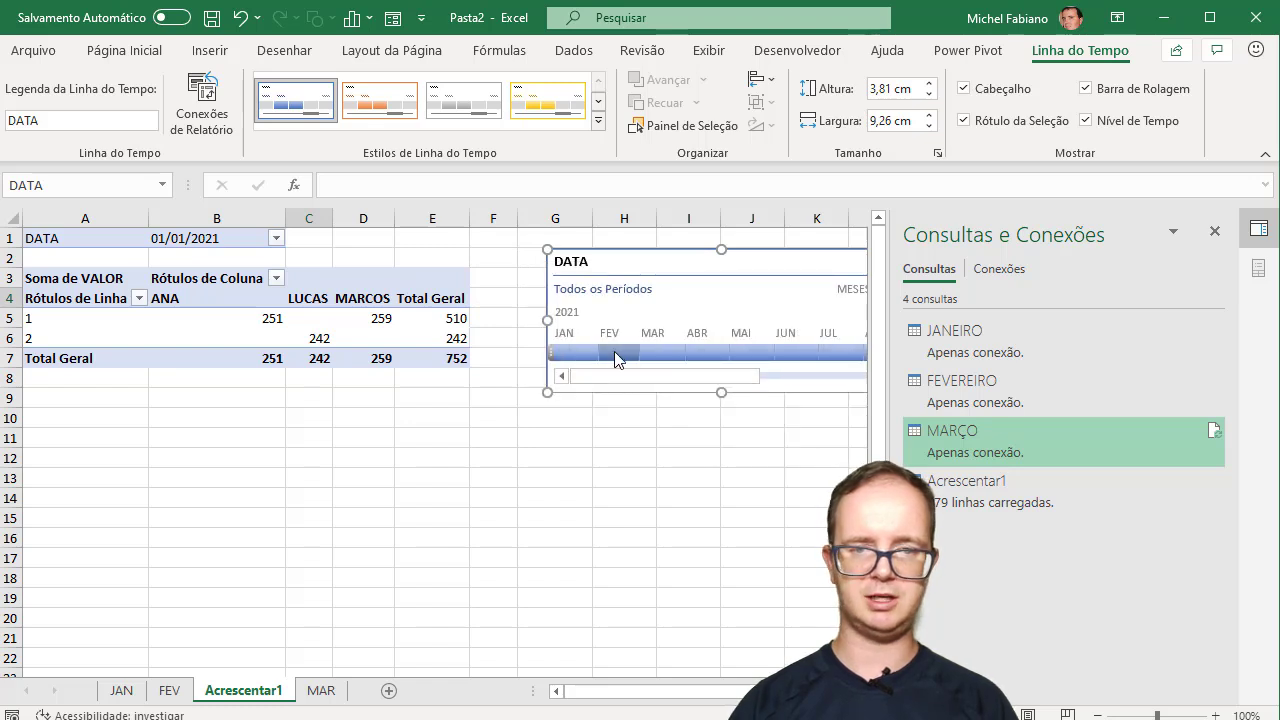
{"action": "left_click", "coordinate": [617, 353]}
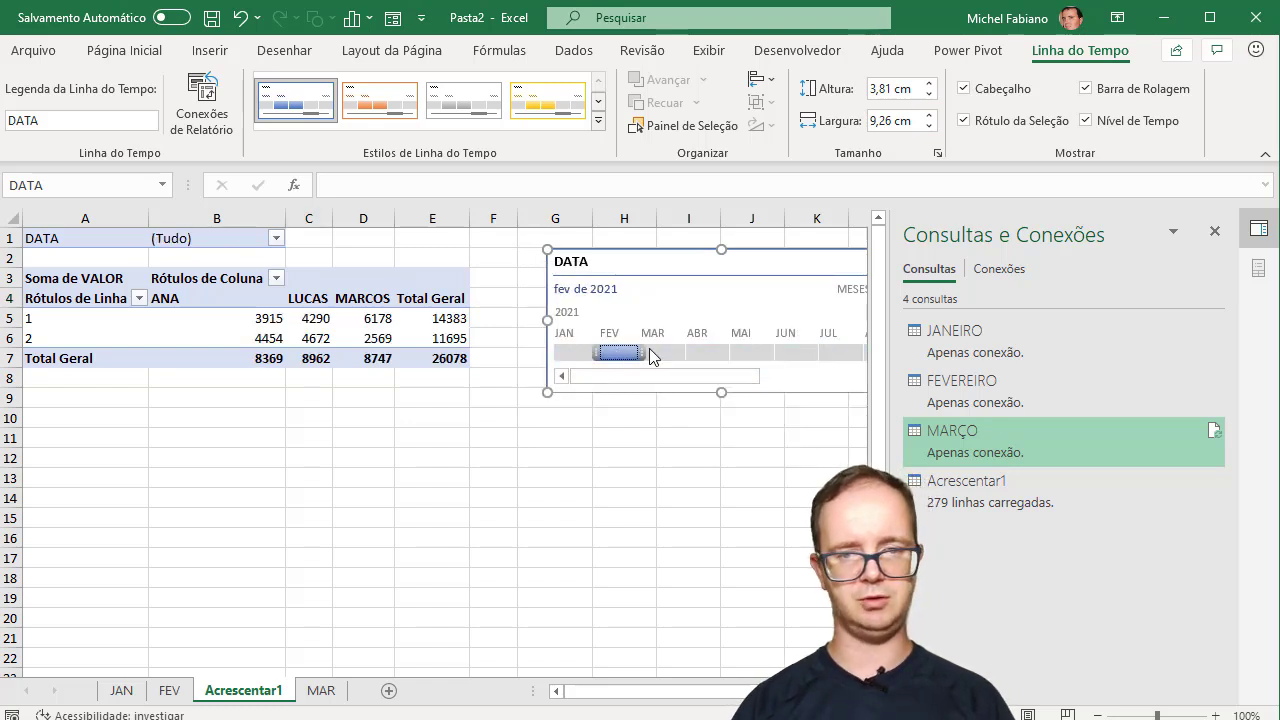
{"action": "mouse_move", "coordinate": [619, 357]}
{"action": "left_mouse_down"}
{"action": "mouse_move", "coordinate": [658, 355]}
{"action": "mouse_move", "coordinate": [563, 353]}
{"action": "left_mouse_up"}
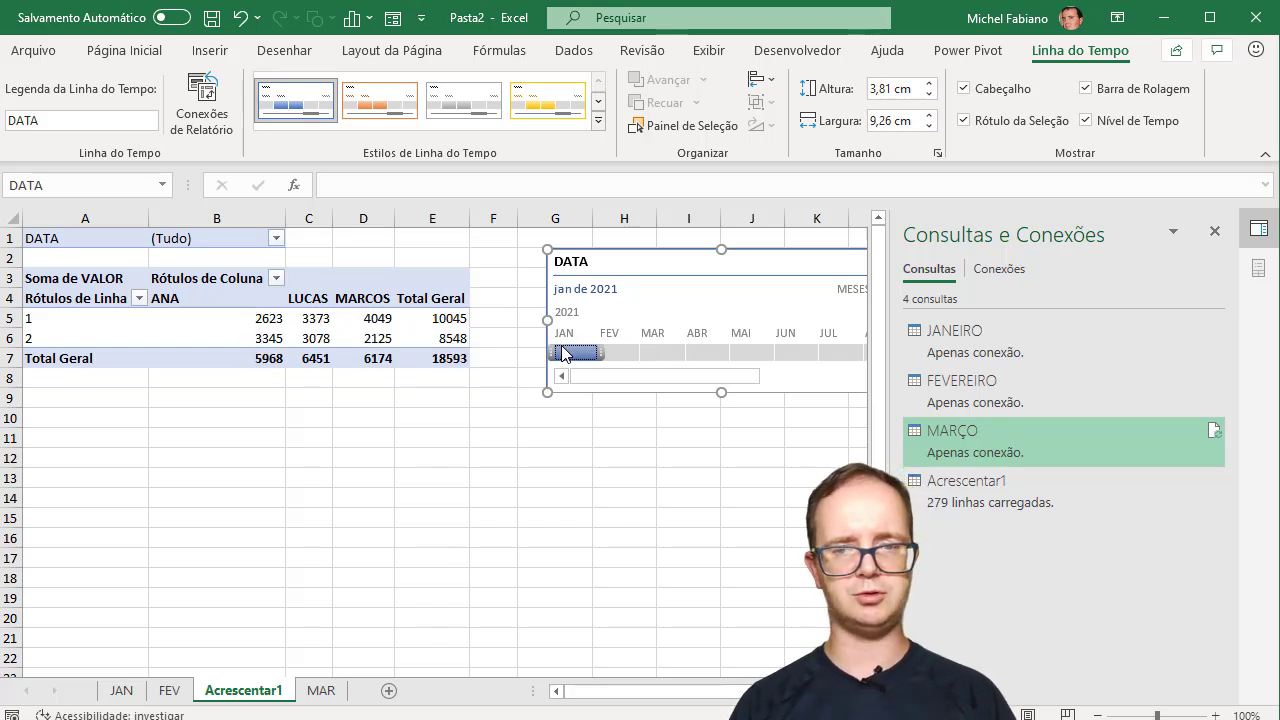
In Consultas e Conexões, rename the Acrescentar1 query to RELATÓRIO CONSOLIDADO
{"action": "right_click", "coordinate": [1018, 498]}
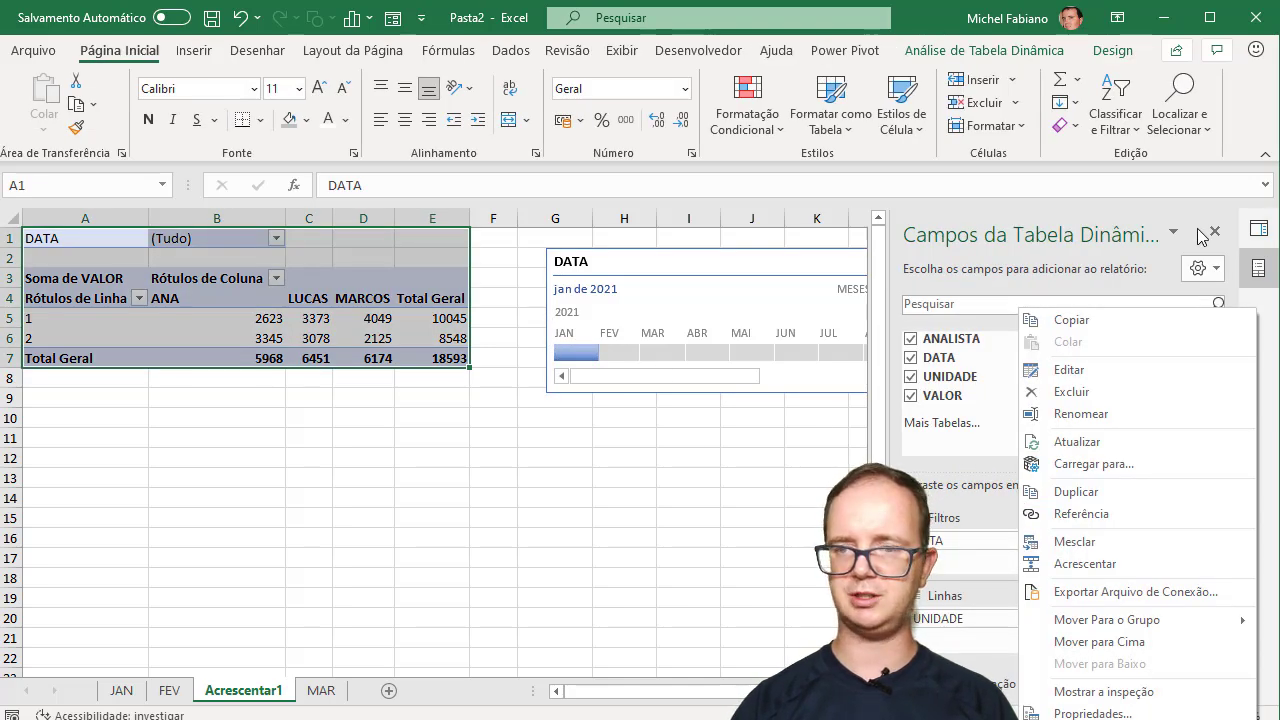
{"action": "left_click", "coordinate": [1081, 415]}
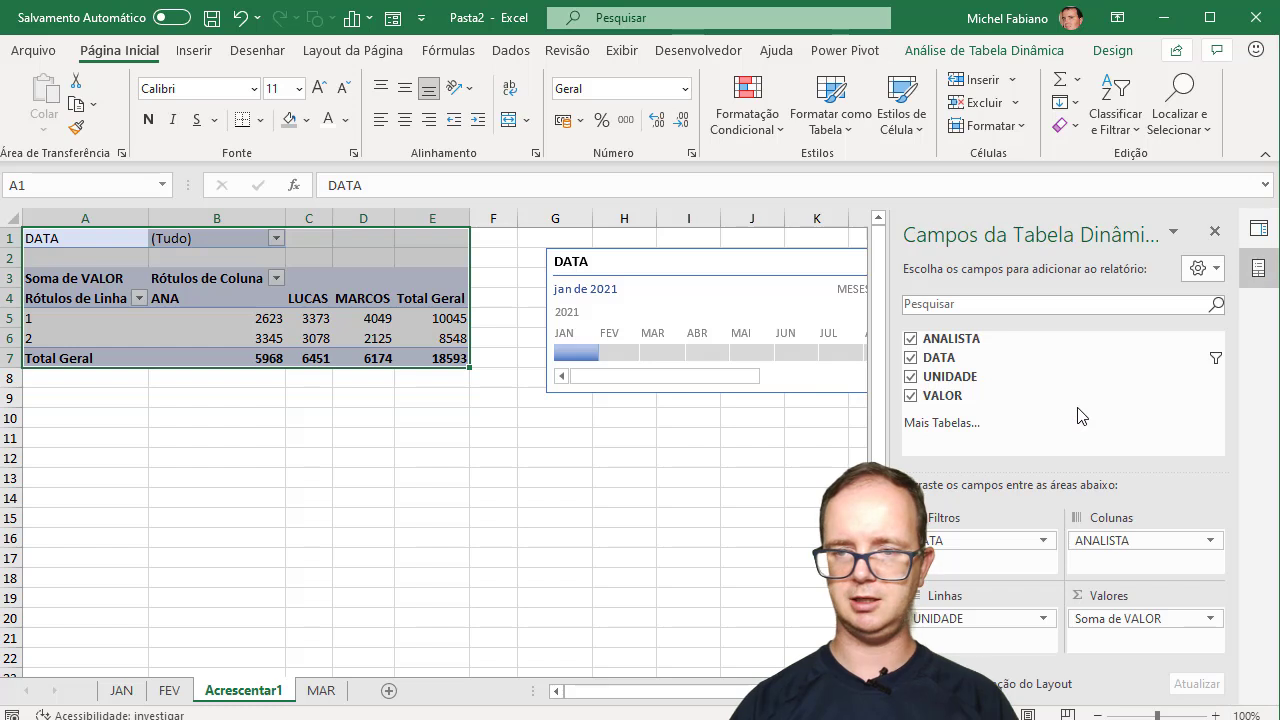
{"action": "left_click", "coordinate": [1259, 228]}
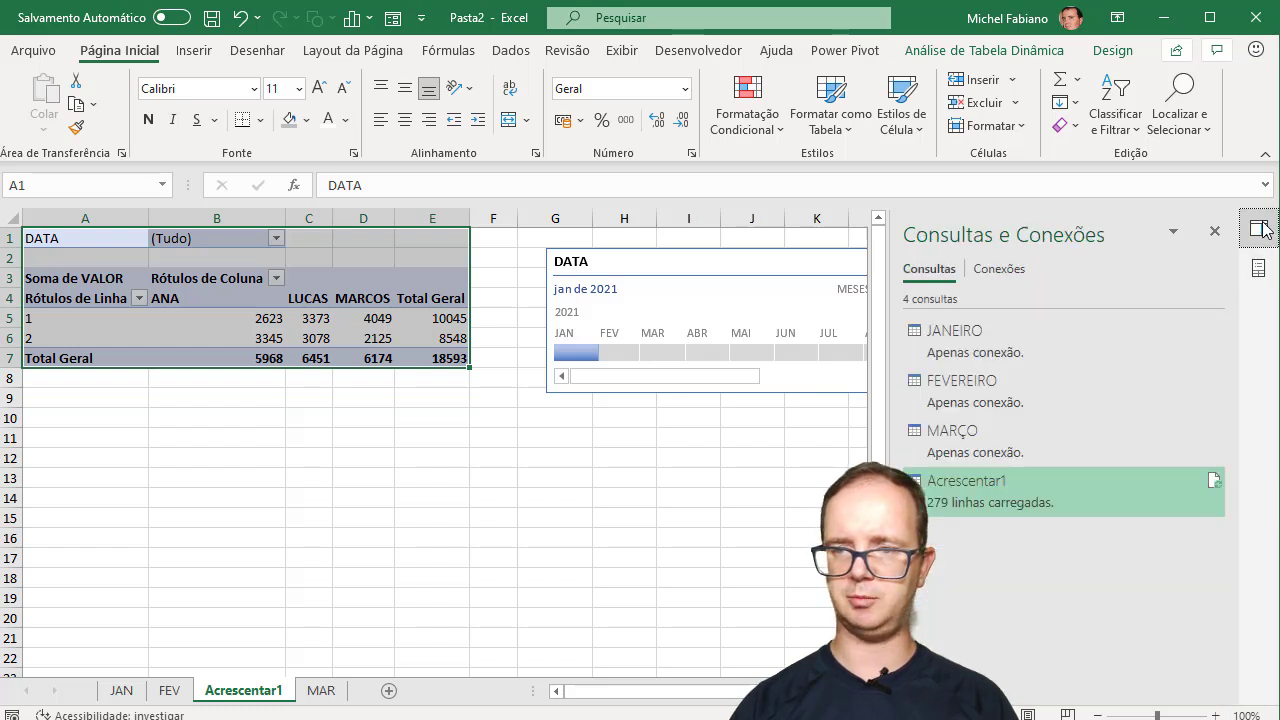
{"action": "right_click", "coordinate": [940, 505]}
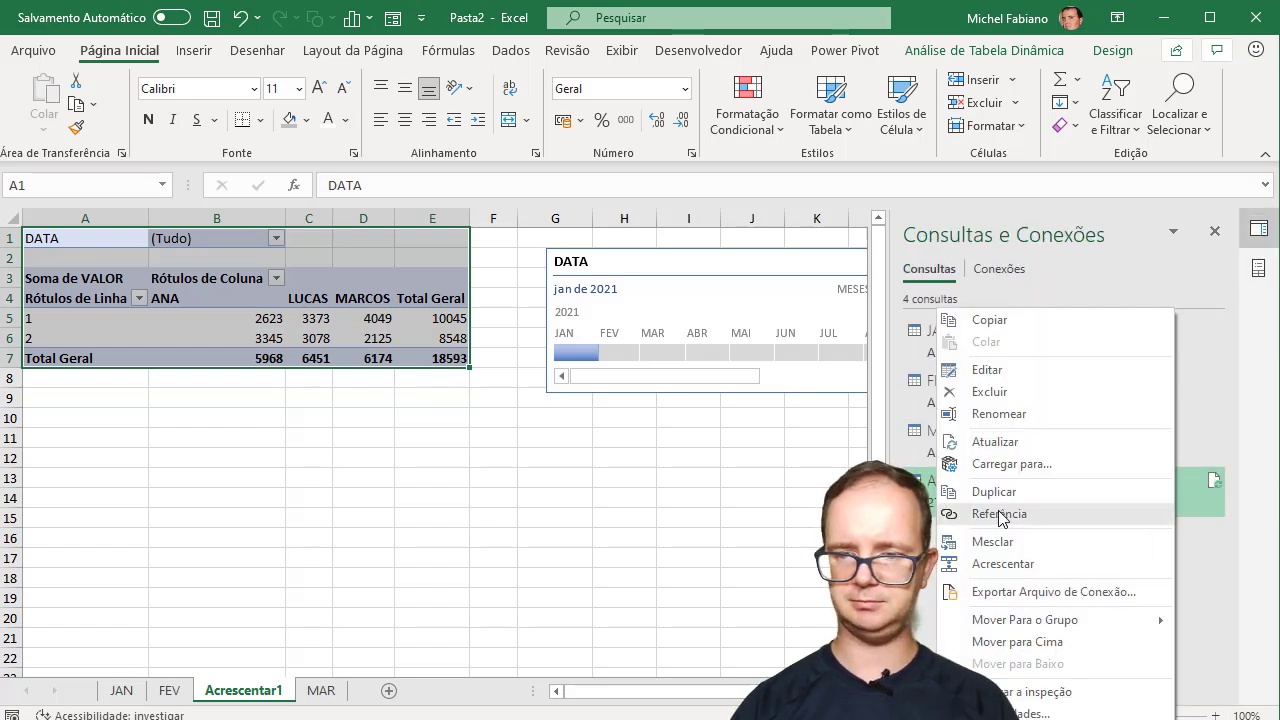
{"action": "left_click", "coordinate": [1021, 414]}
{"action": "type", "text": "RELATÓRIO CONSOLIDADO"}
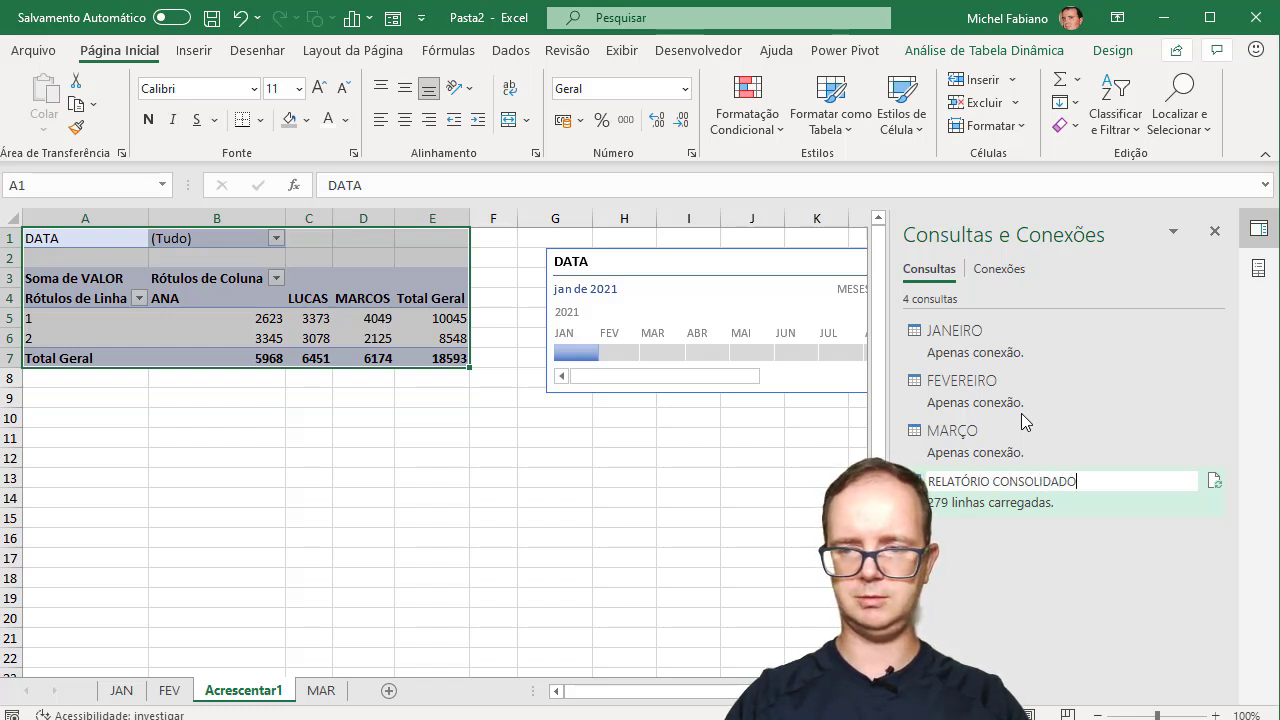
{"action": "key", "text": "Return"}
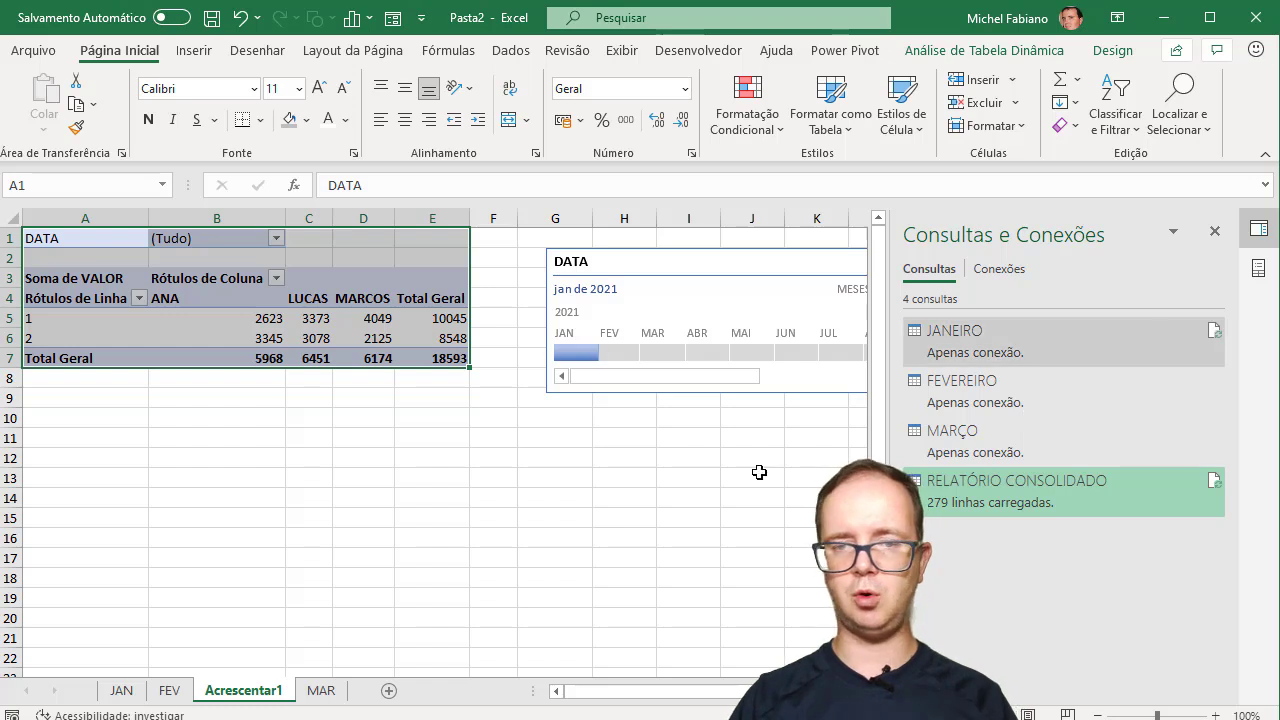
{"action": "left_click", "coordinate": [752, 480]}
Close the queries pane, move the DATA timeline beside the pivot, and cycle through the FEV and MAR filters
{"action": "left_click_drag", "start_coordinate": [738, 260], "coordinate": [668, 409]}
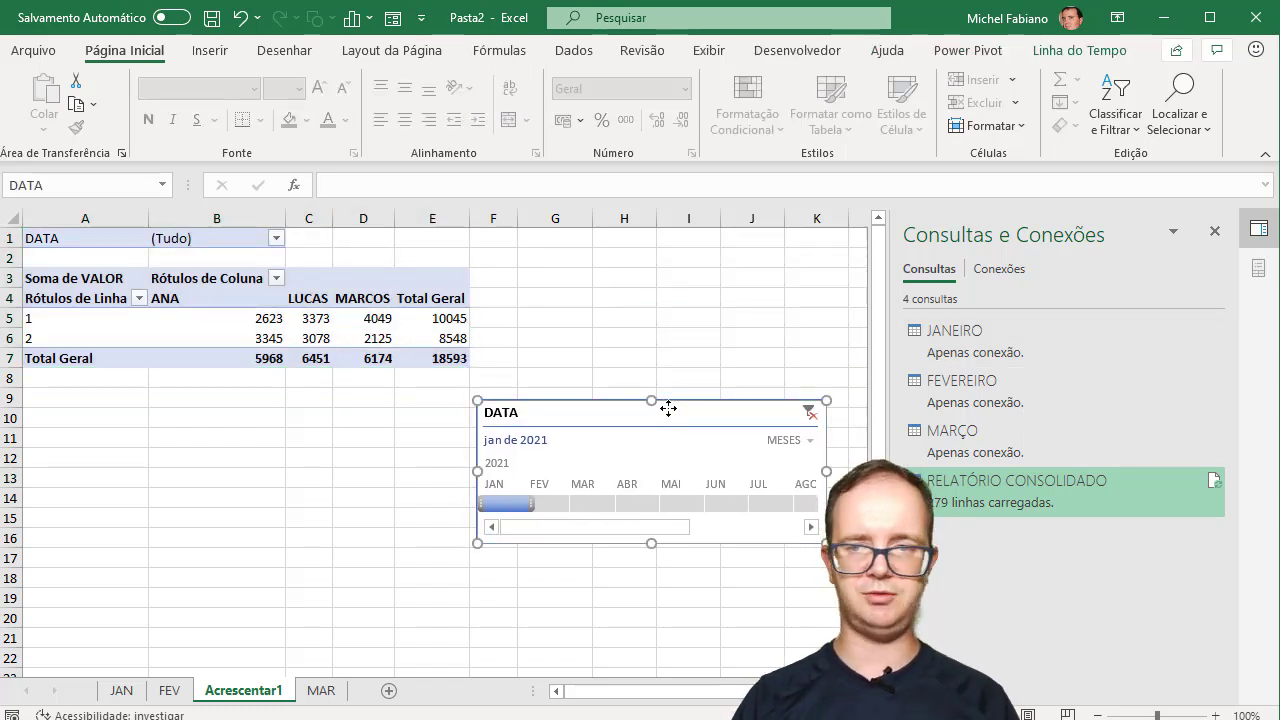
{"action": "left_click", "coordinate": [1213, 234]}
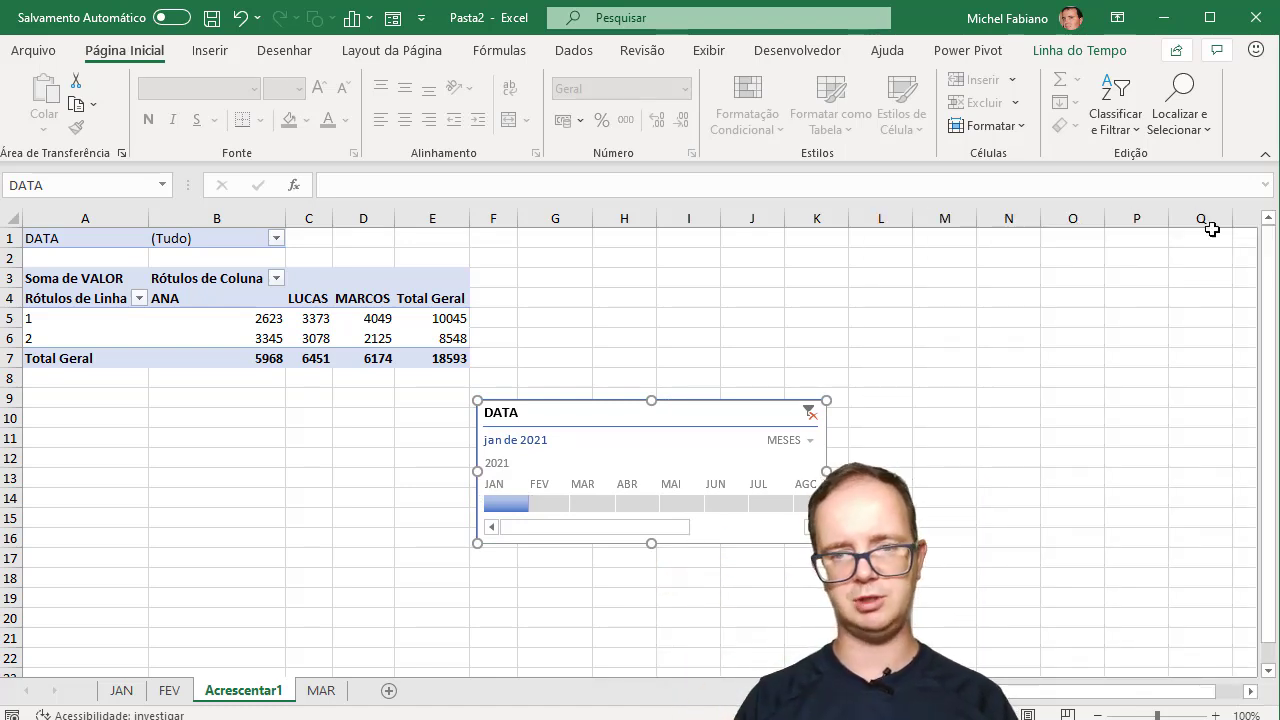
{"action": "left_click_drag", "start_coordinate": [707, 421], "coordinate": [805, 346]}
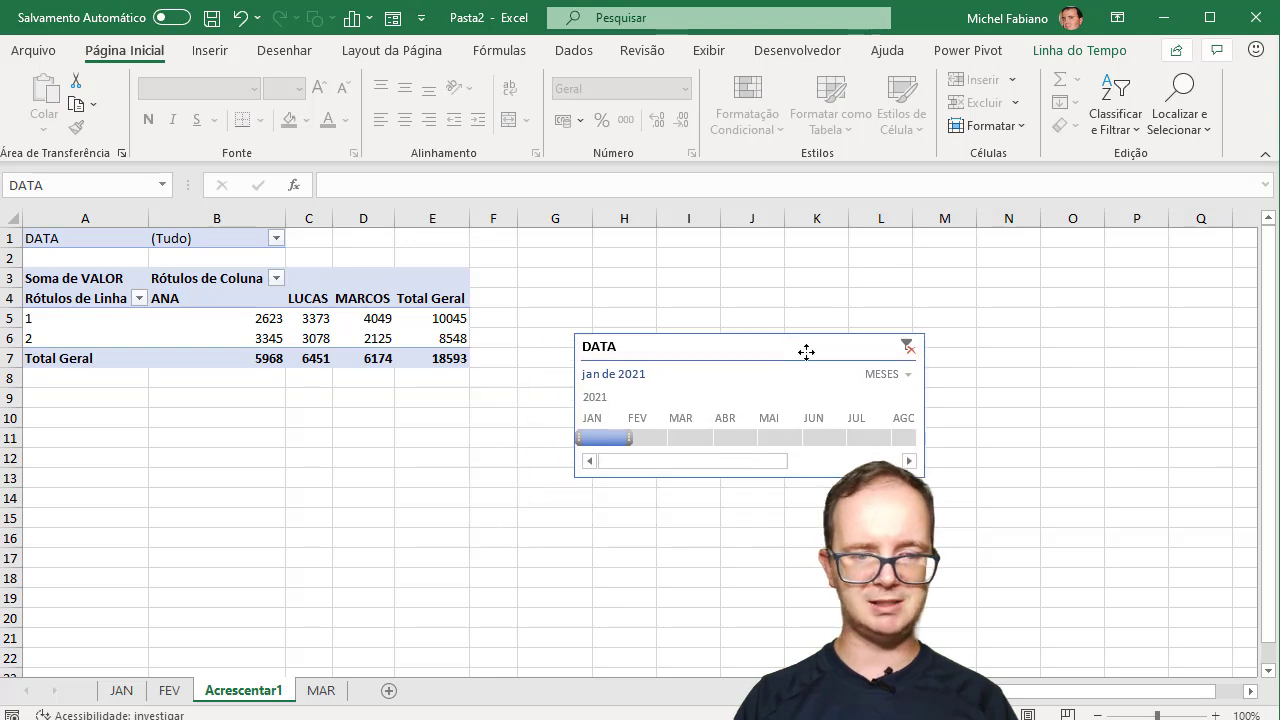
{"action": "left_click", "coordinate": [650, 428]}
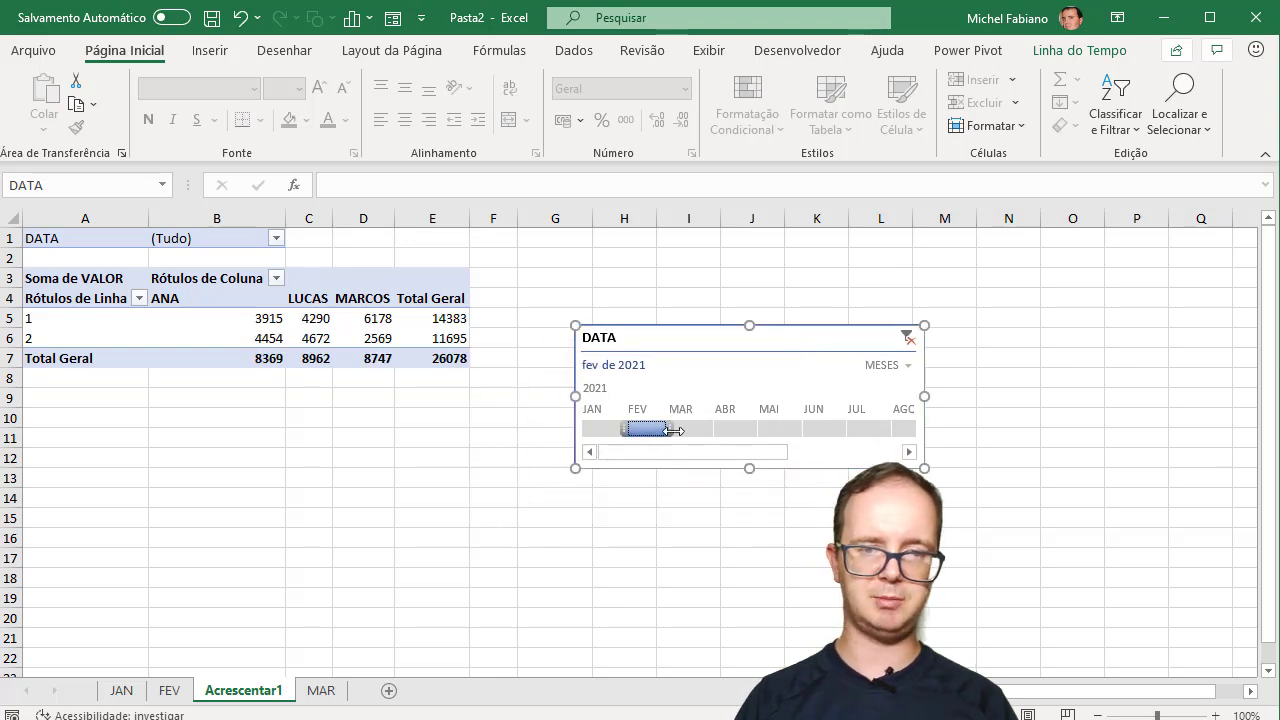
{"action": "left_click", "coordinate": [690, 428]}
{"action": "left_click", "coordinate": [642, 430]}
{"action": "left_click", "coordinate": [615, 430]}
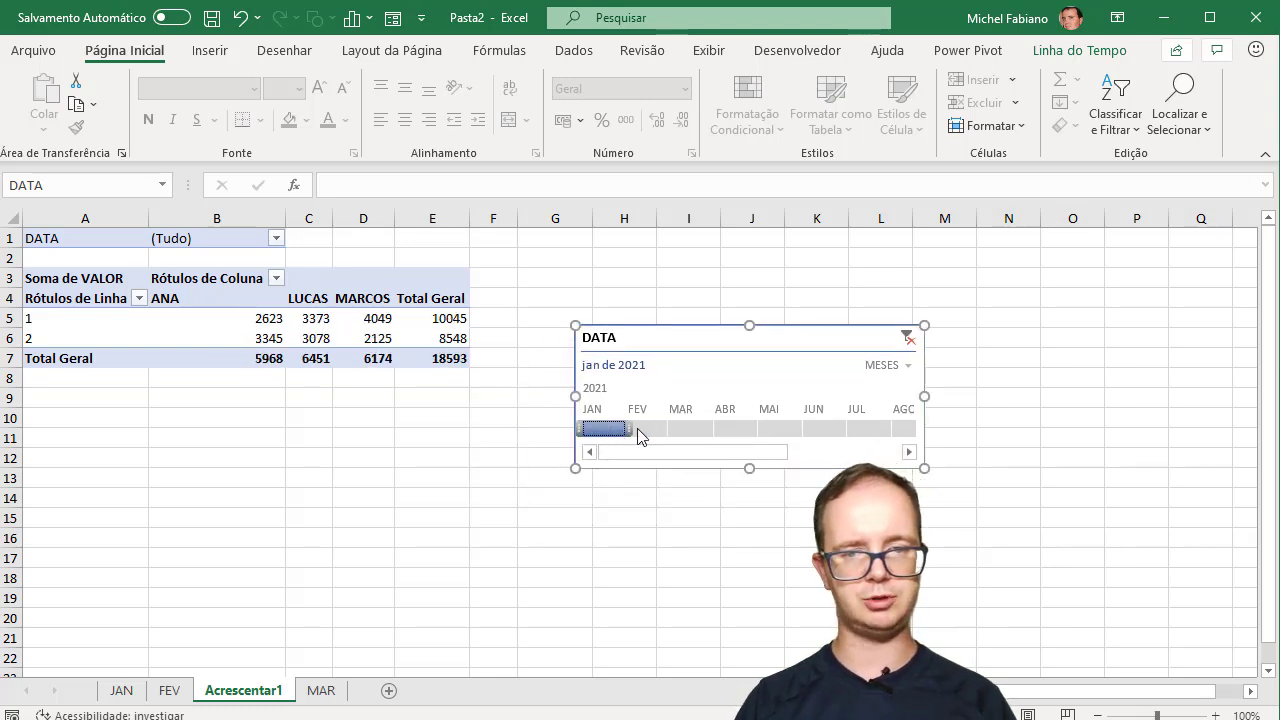
{"action": "left_click", "coordinate": [648, 430]}
{"action": "left_click", "coordinate": [680, 430]}
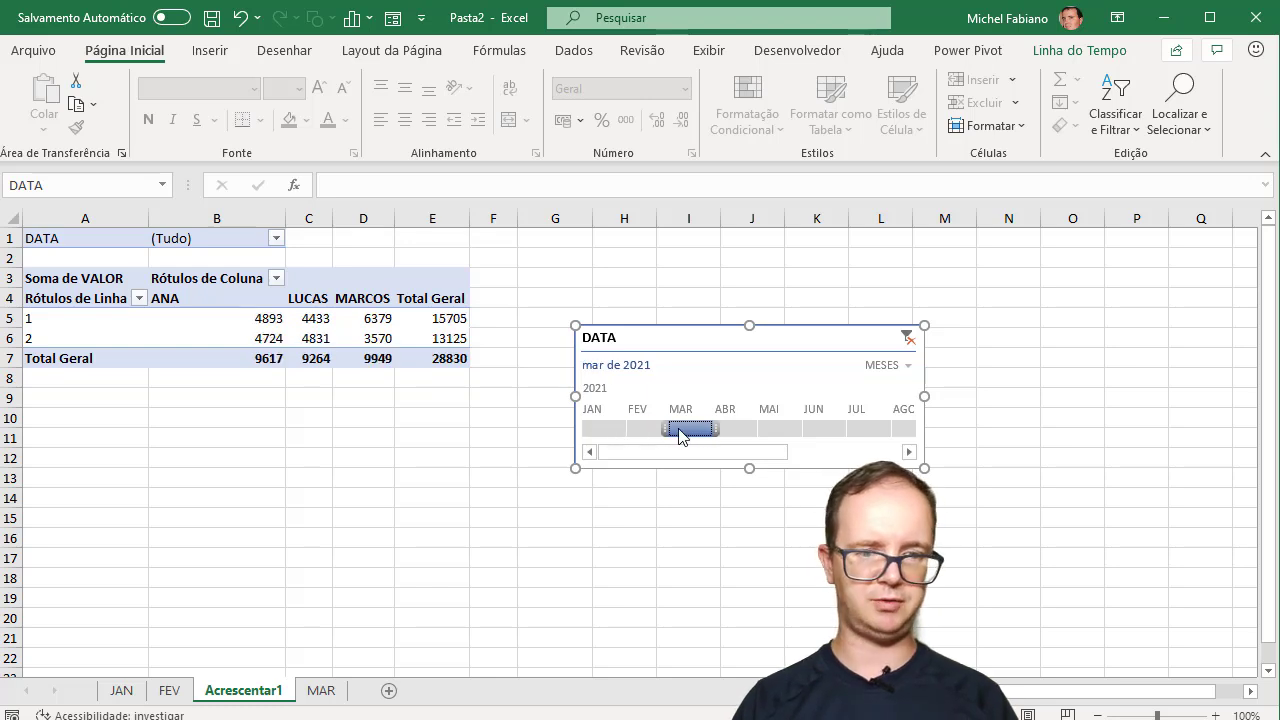
Nudge the timeline slightly up-left and filter the pivot back to January 2021
{"action": "right_click", "coordinate": [236, 698]}
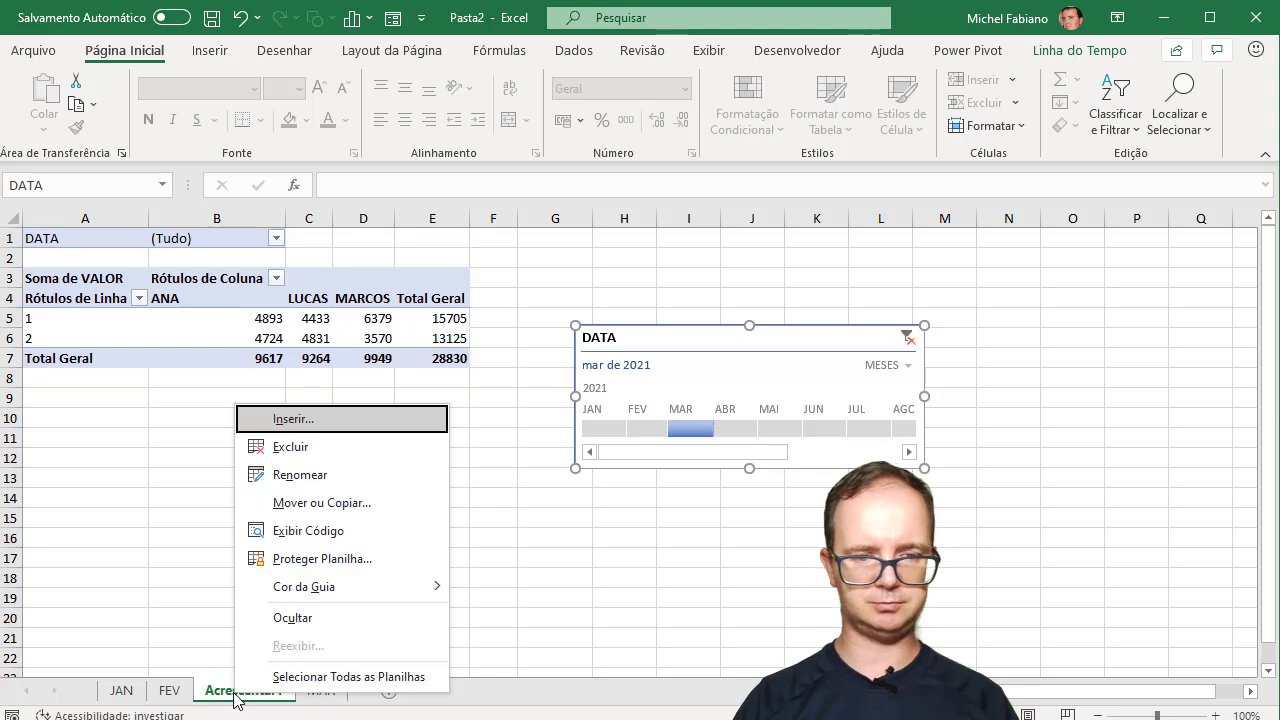
{"action": "key", "text": "Escape"}
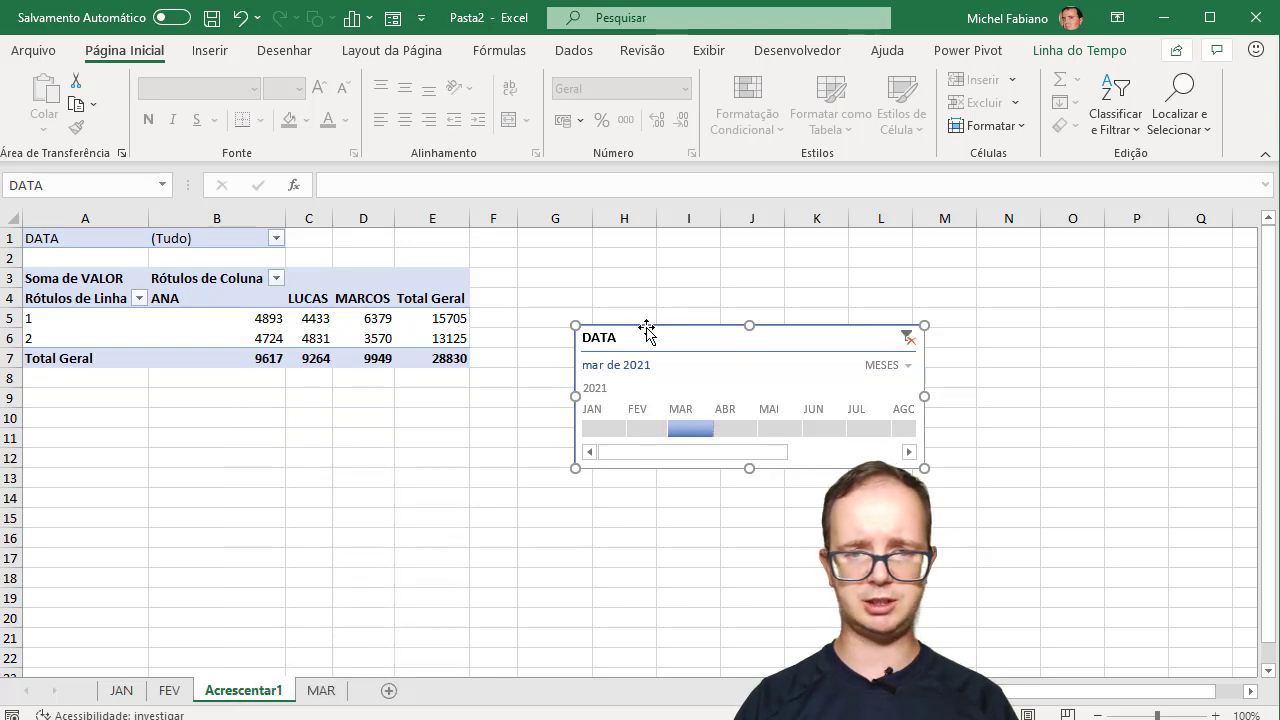
{"action": "left_click_drag", "start_coordinate": [646, 331], "coordinate": [632, 291]}
{"action": "left_click", "coordinate": [634, 388]}
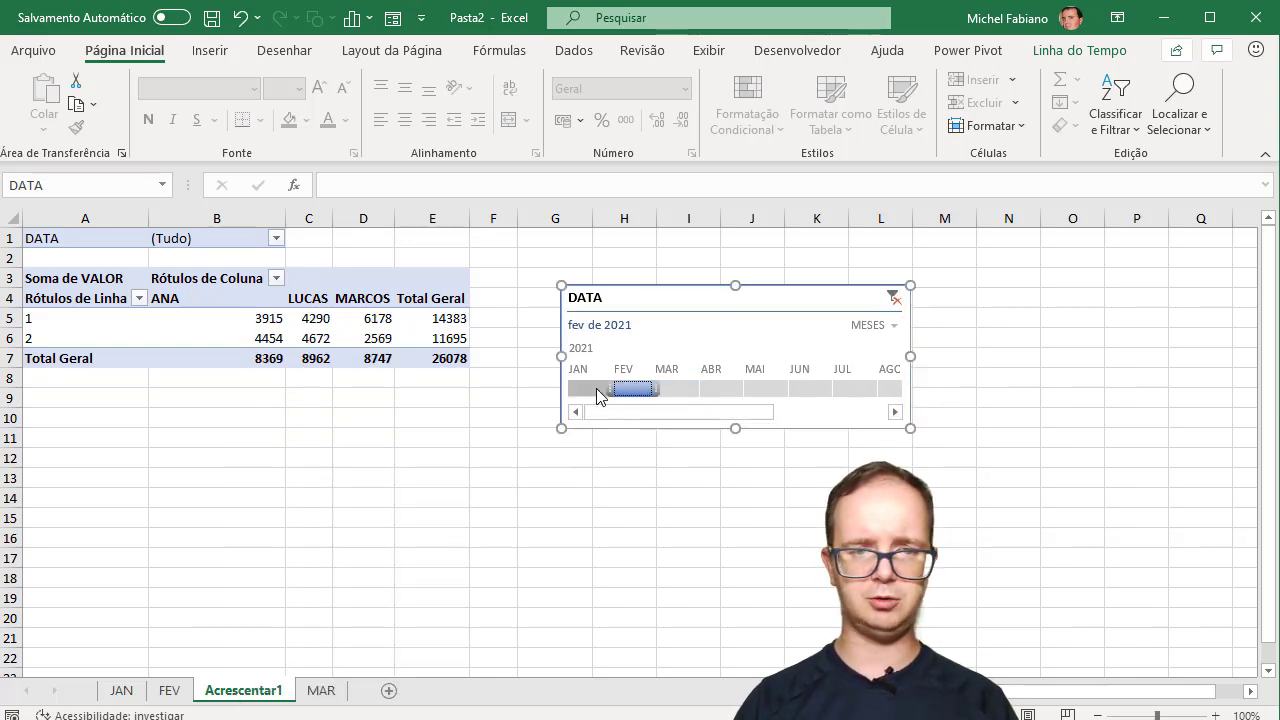
{"action": "left_click", "coordinate": [598, 390]}
{"action": "left_click", "coordinate": [87, 322]}
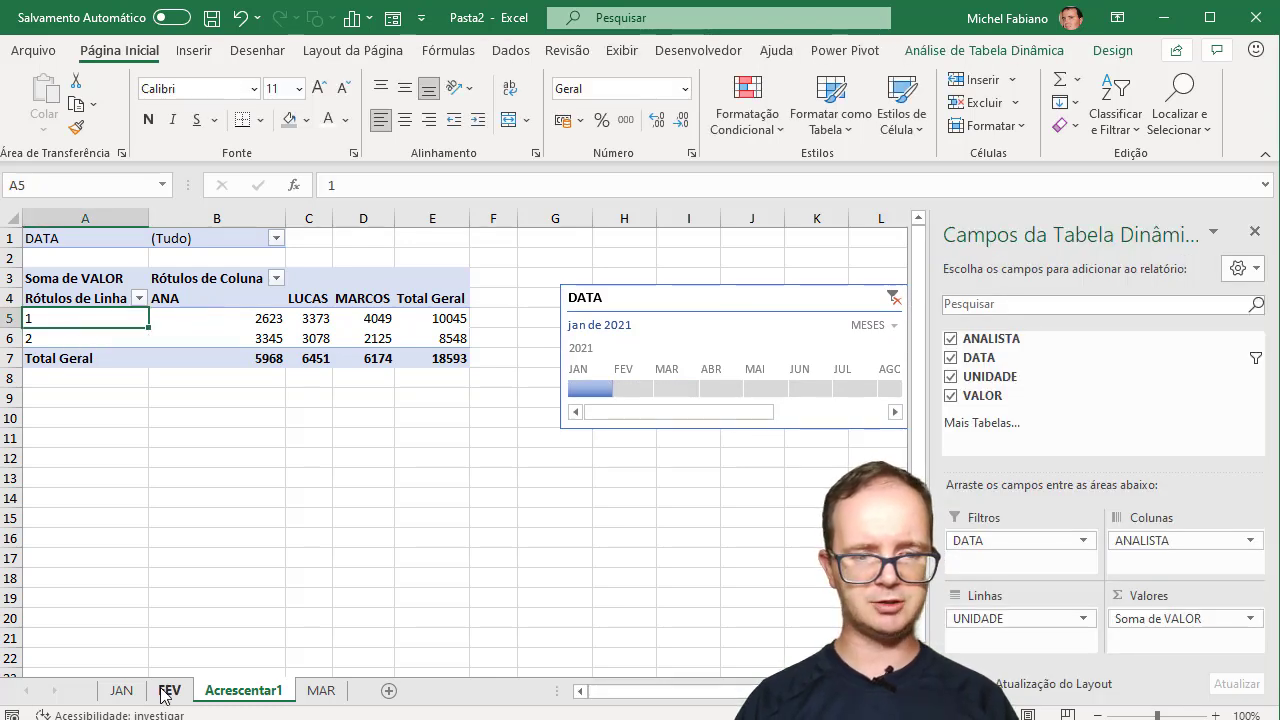
Glance at the MAR sheet, then show Consultas e Conexões and open RELATÓRIO CONSOLIDADO's context menu
{"action": "left_click", "coordinate": [318, 690]}
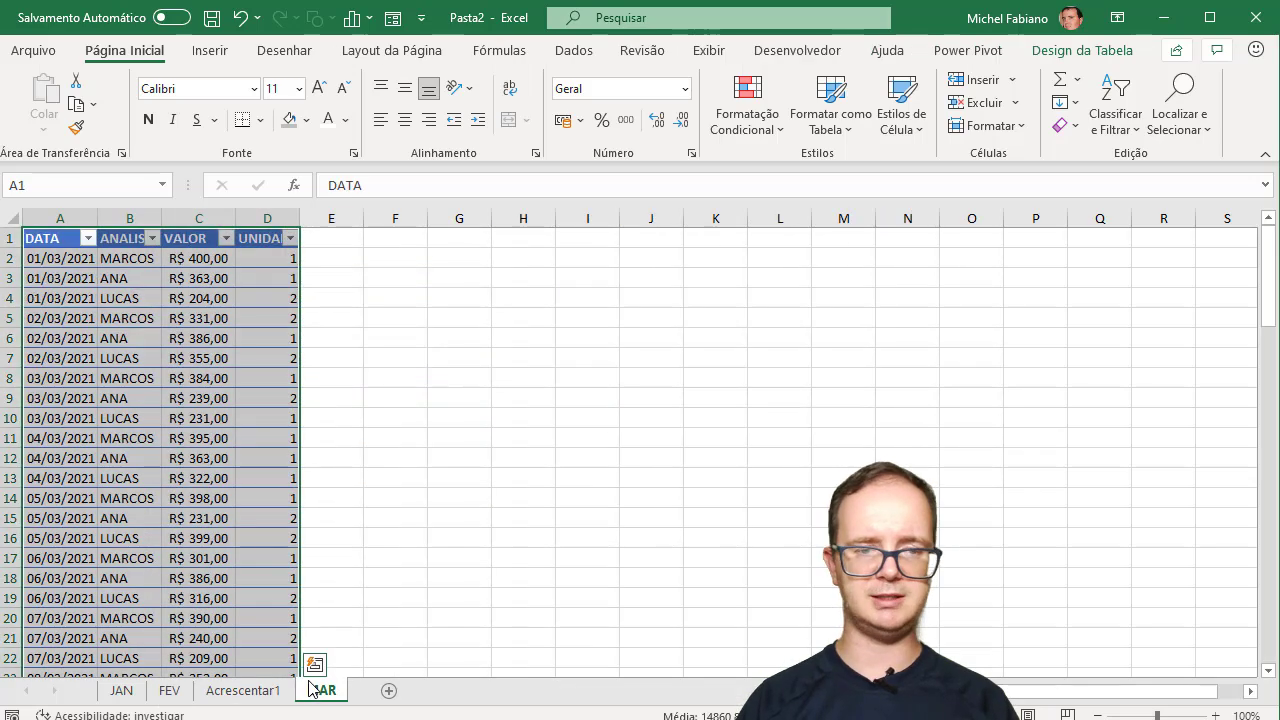
{"action": "left_click", "coordinate": [205, 693]}
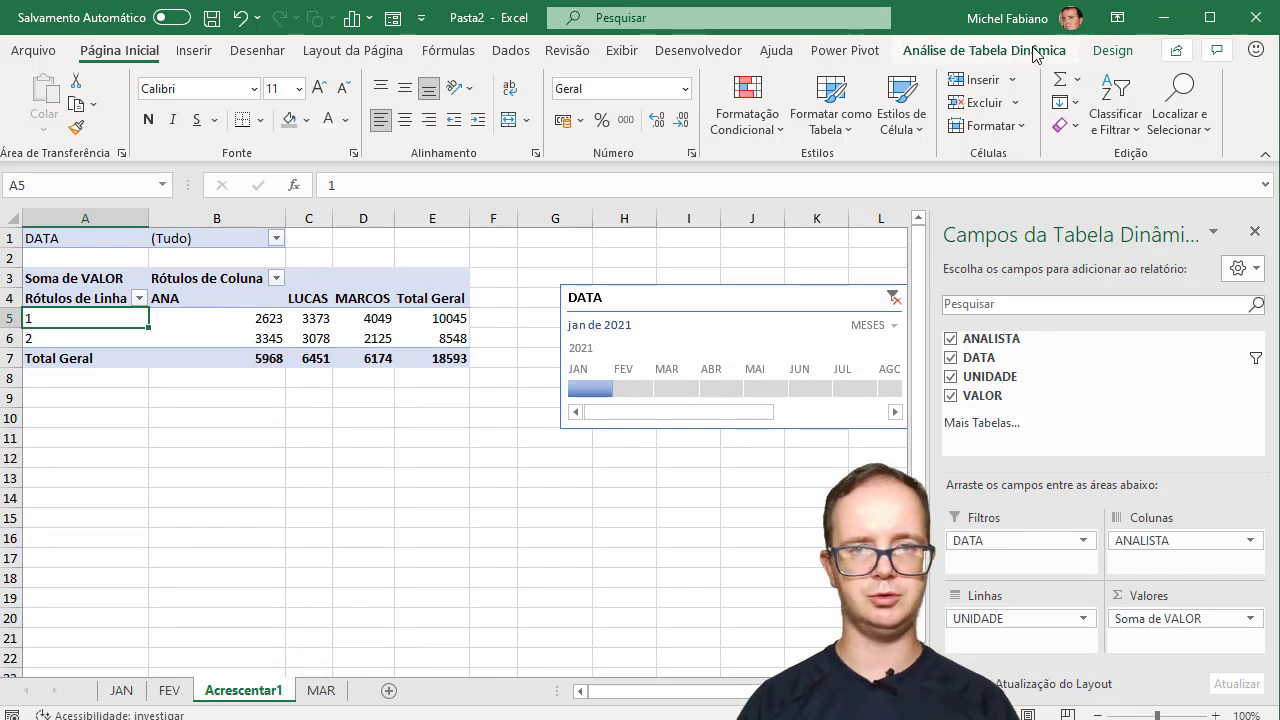
{"action": "left_click", "coordinate": [512, 52]}
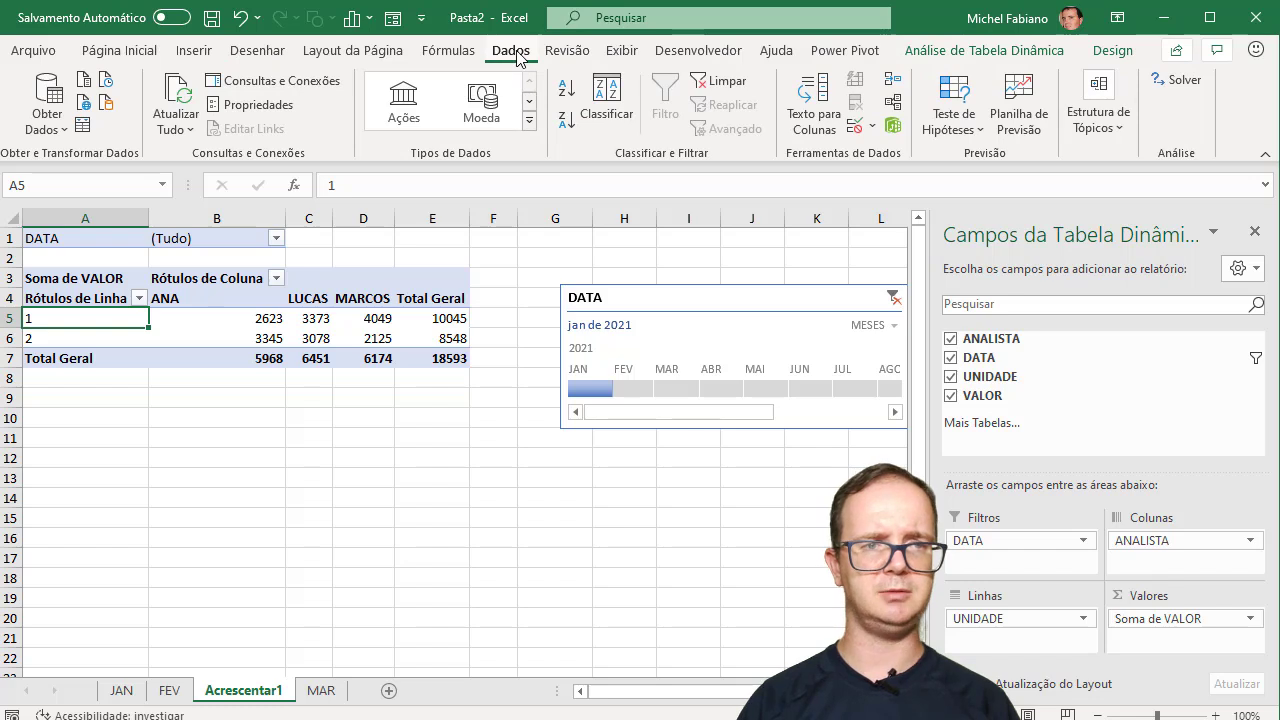
{"action": "left_click", "coordinate": [272, 84]}
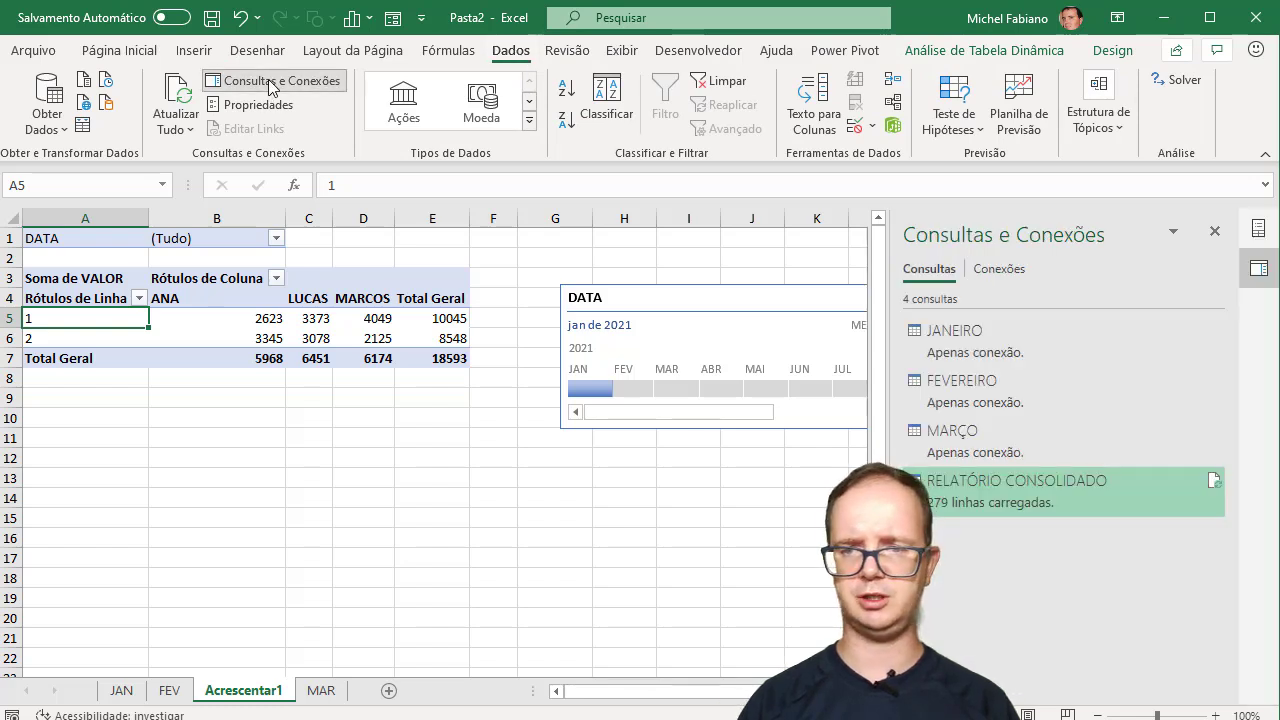
{"action": "left_click", "coordinate": [1000, 269]}
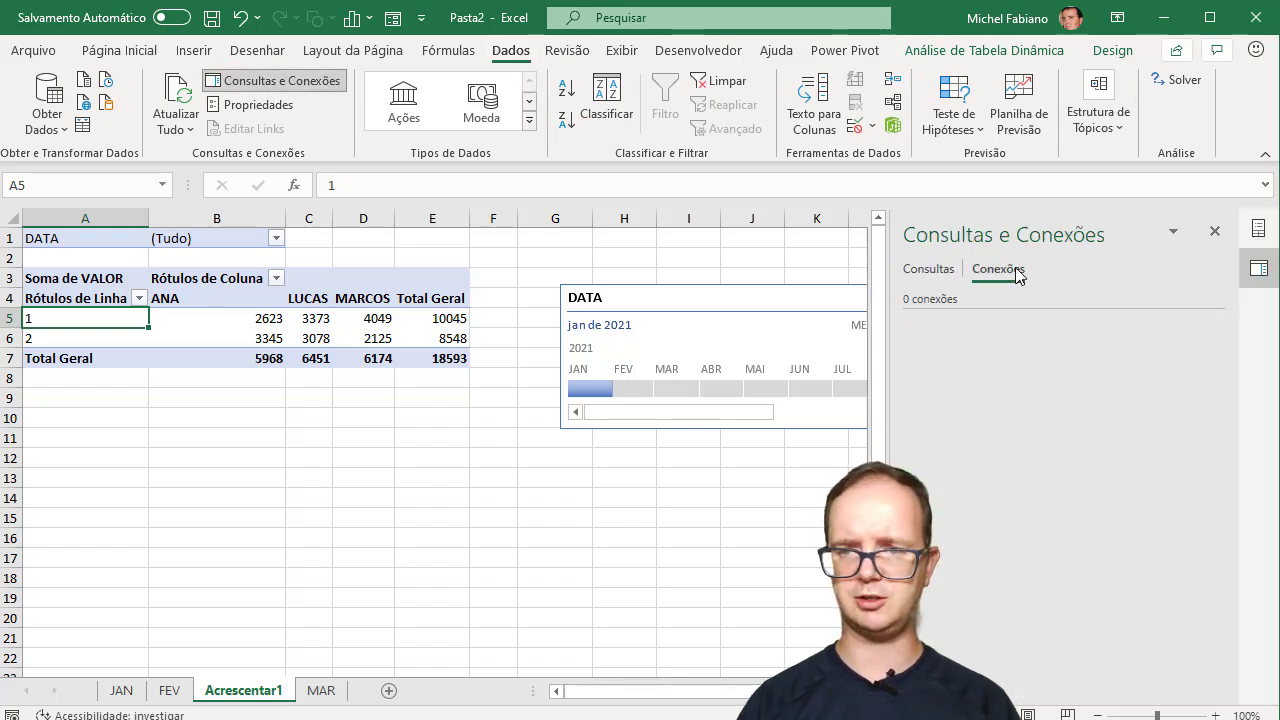
{"action": "left_click", "coordinate": [922, 271]}
{"action": "left_click", "coordinate": [968, 507]}
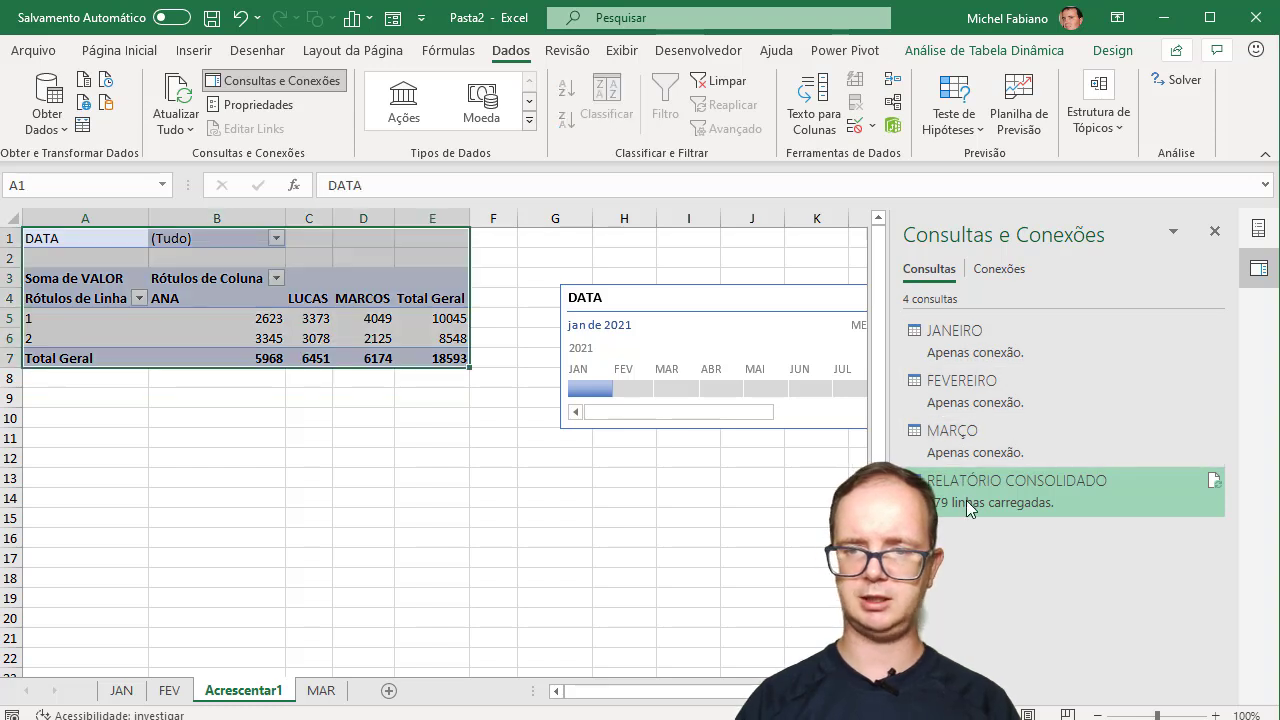
{"action": "right_click", "coordinate": [968, 508]}
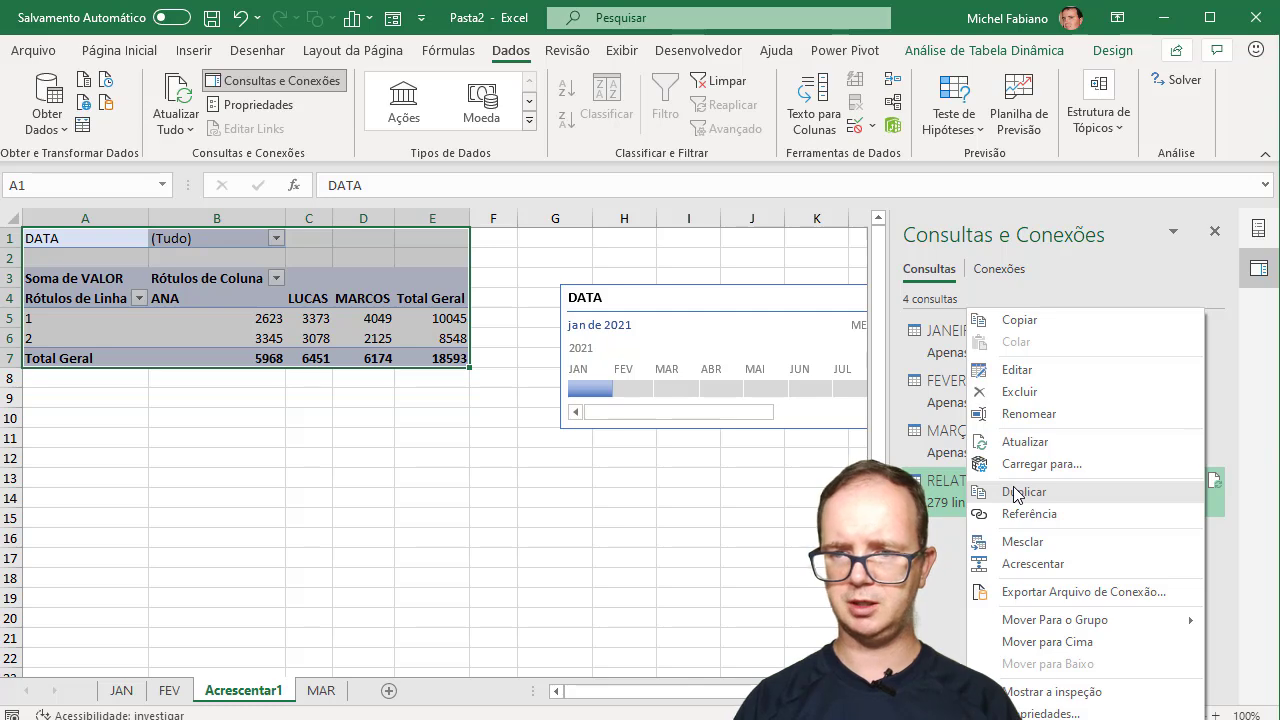
Duplicate the query as RELATÓRIO CONSOLIDADO (2) and load it as a Tabela on a new sheet
{"action": "left_click", "coordinate": [1024, 492]}
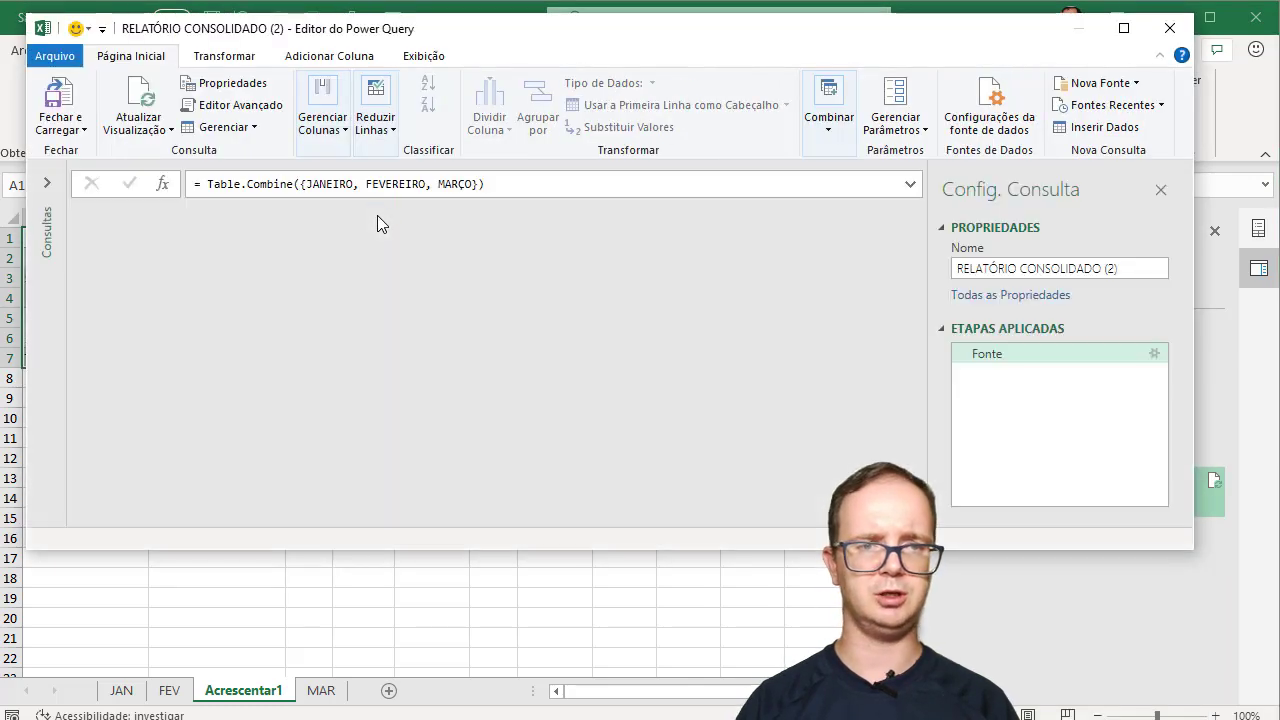
{"action": "left_click", "coordinate": [81, 124]}
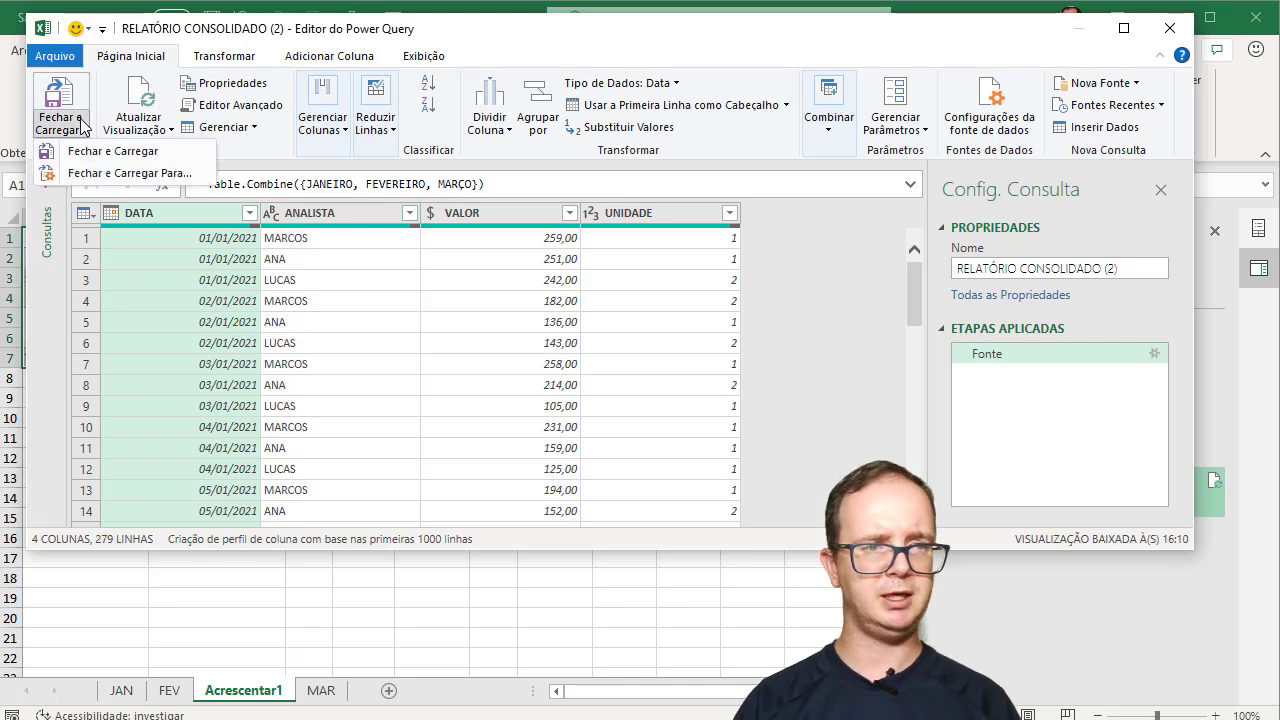
{"action": "left_click", "coordinate": [123, 174]}
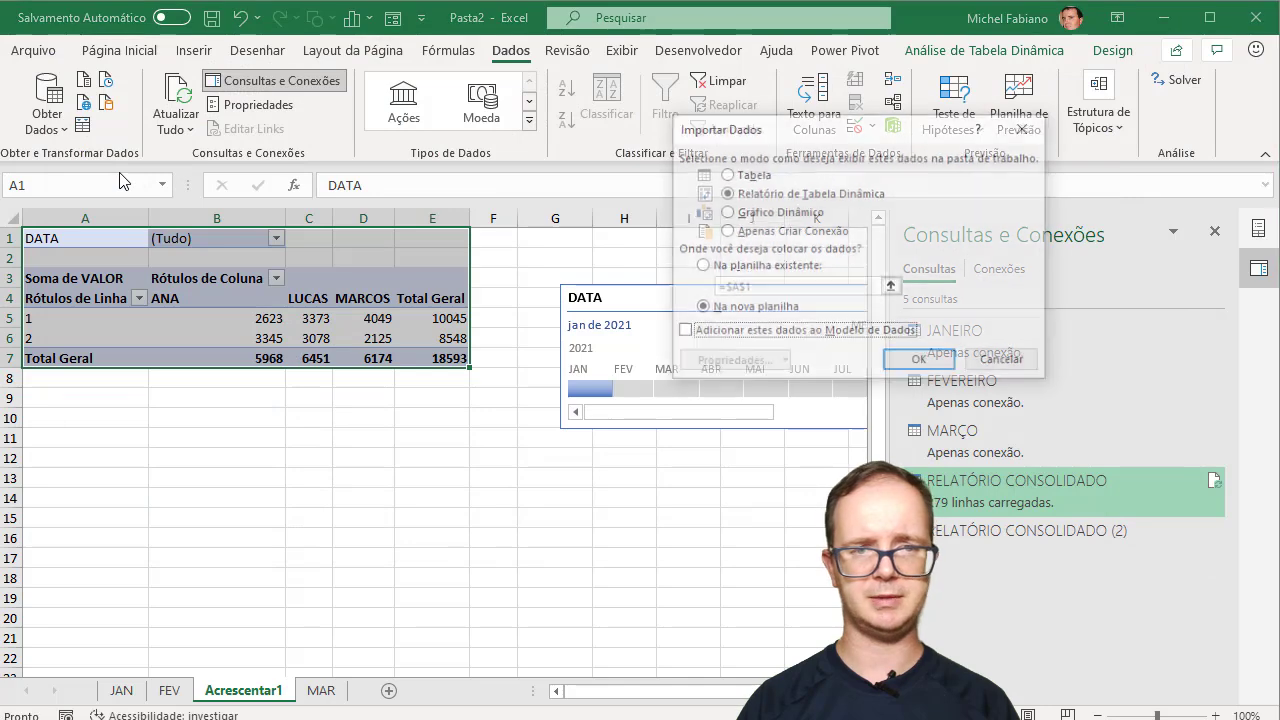
{"action": "left_click", "coordinate": [766, 175]}
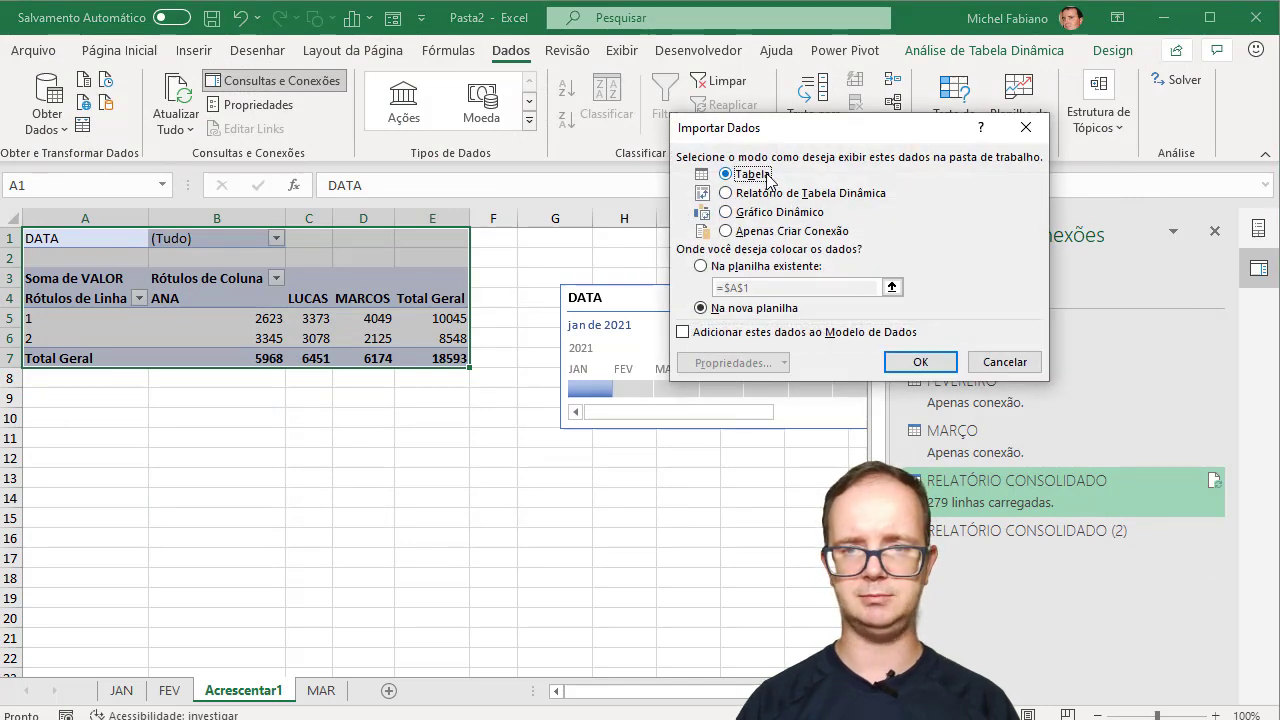
{"action": "left_click", "coordinate": [920, 363]}
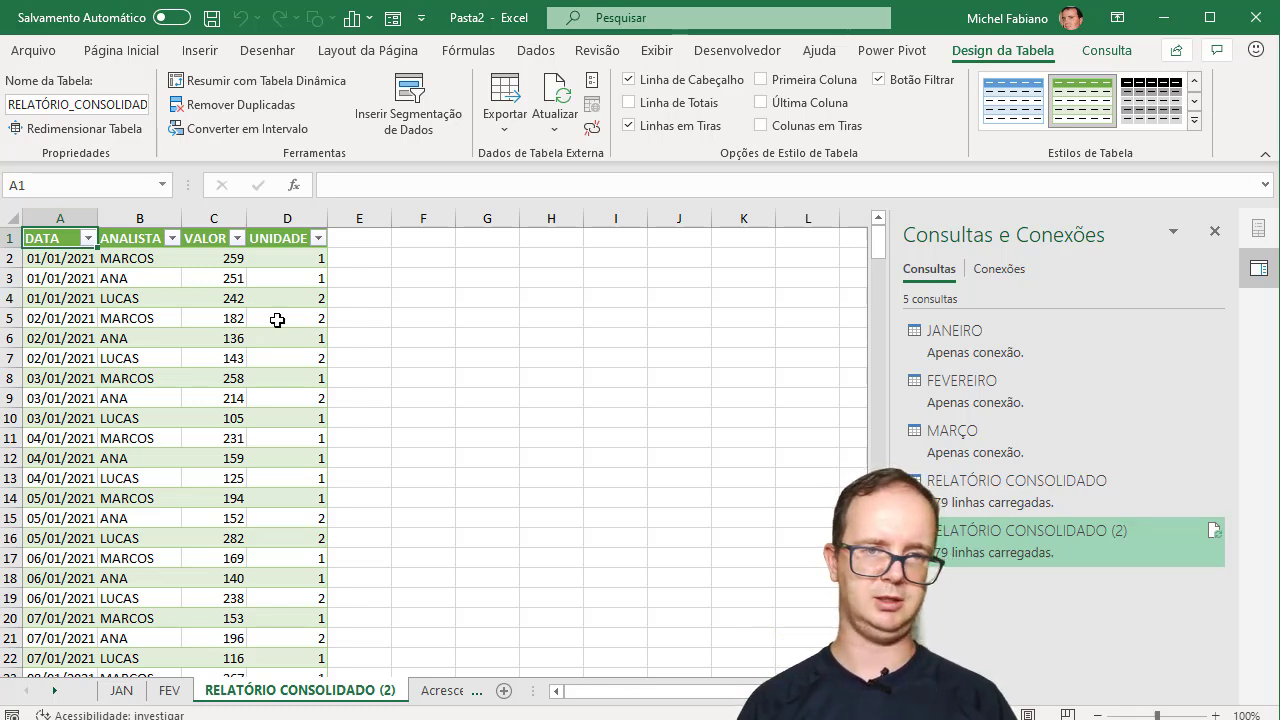
Add a MÊS header in E1 to extend the table
{"action": "left_click", "coordinate": [352, 240]}
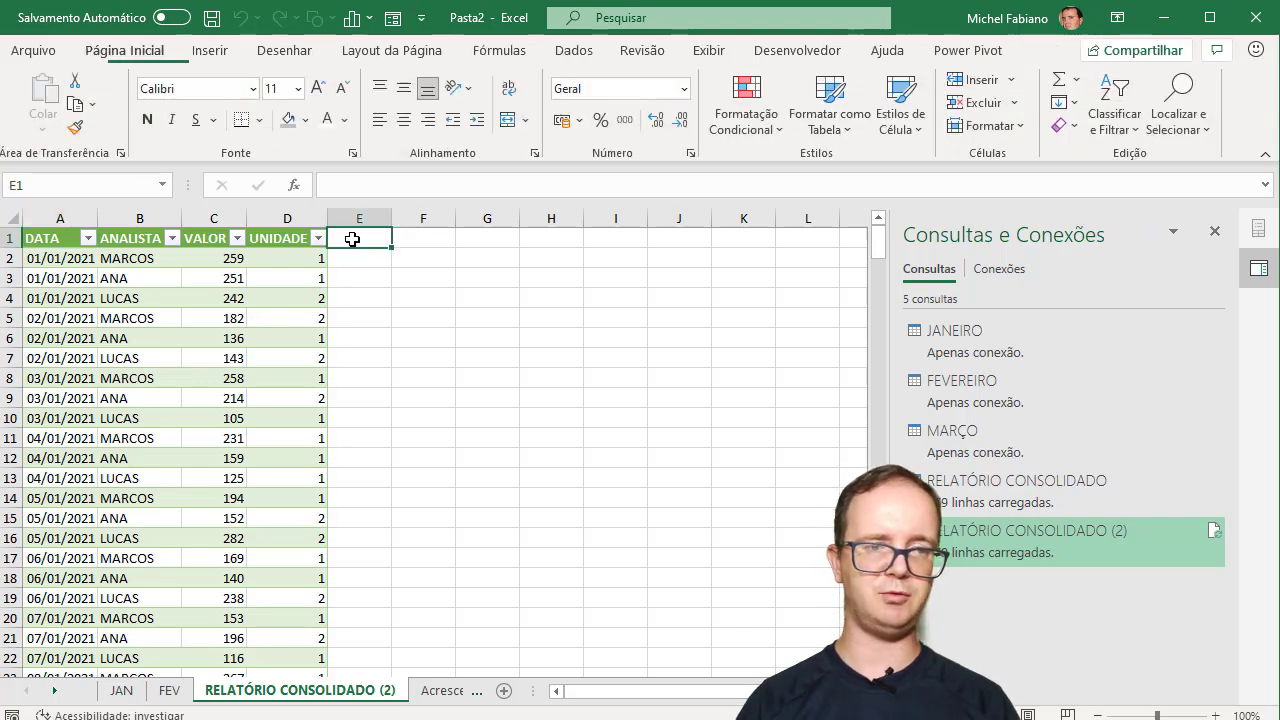
{"action": "type", "text": "m"}
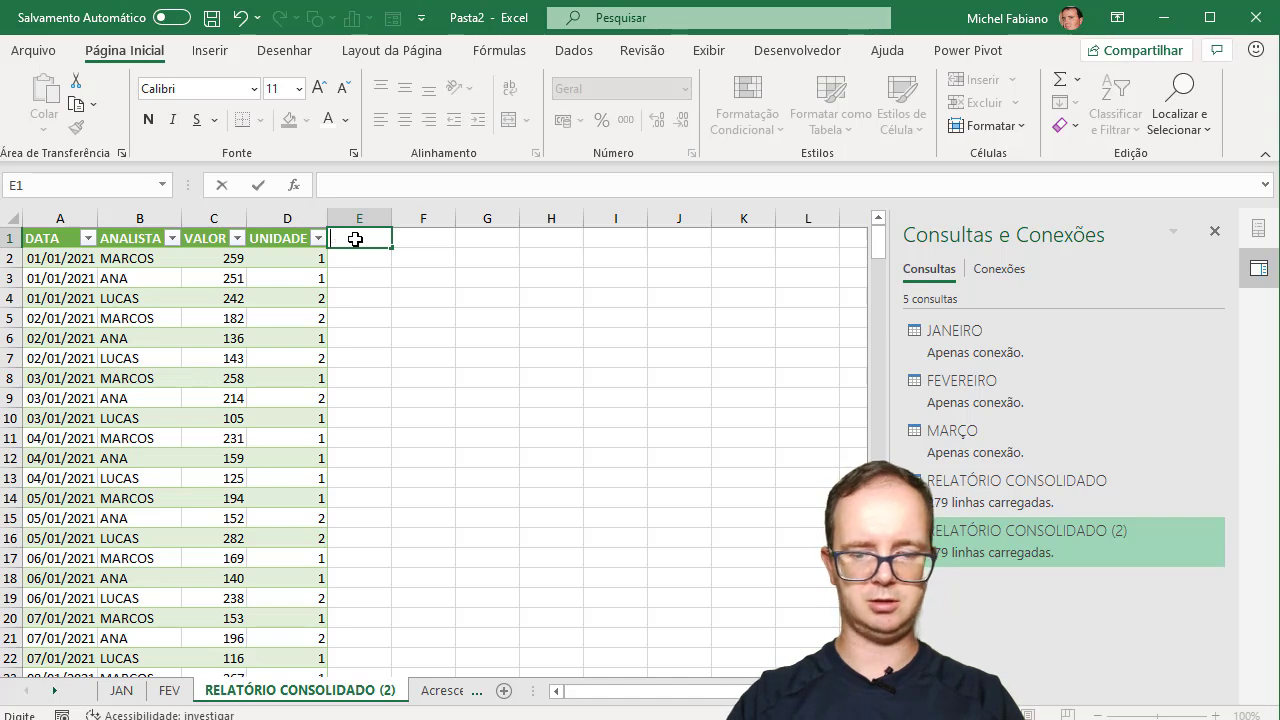
{"action": "type", "text": "ÊS"}
{"action": "key", "text": "Return"}
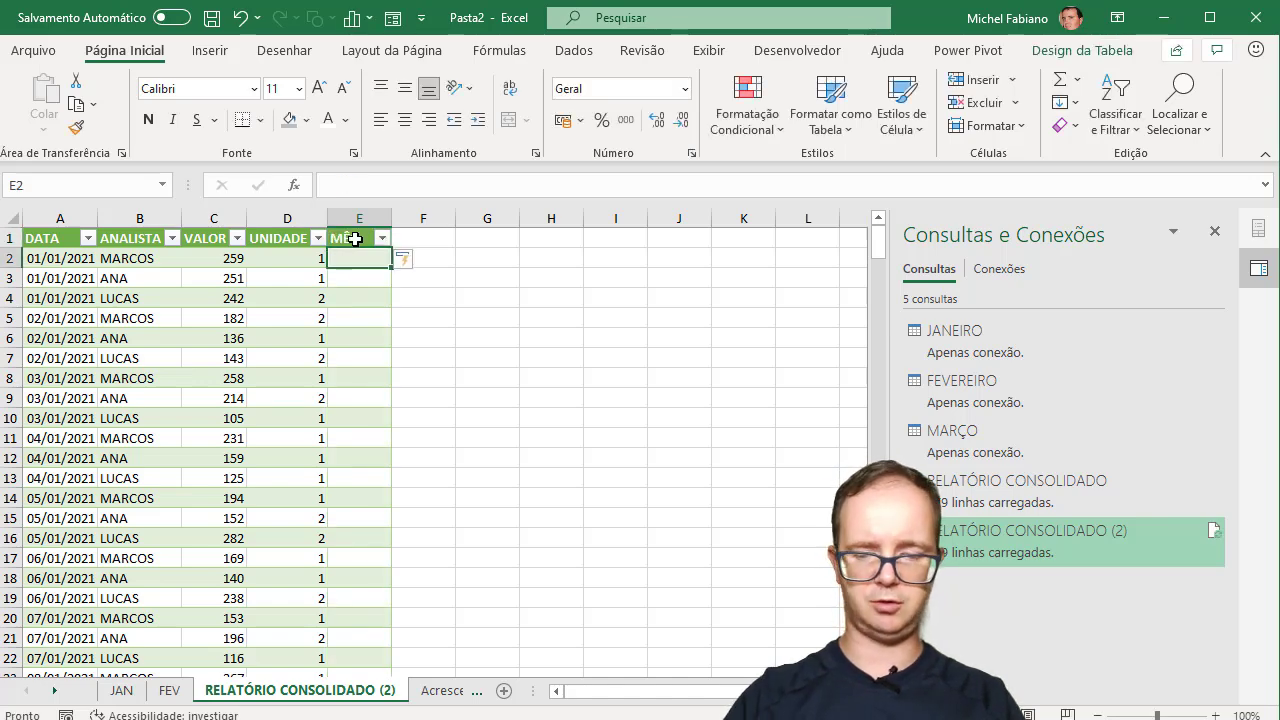
{"action": "type", "text": "=TEXTO"}
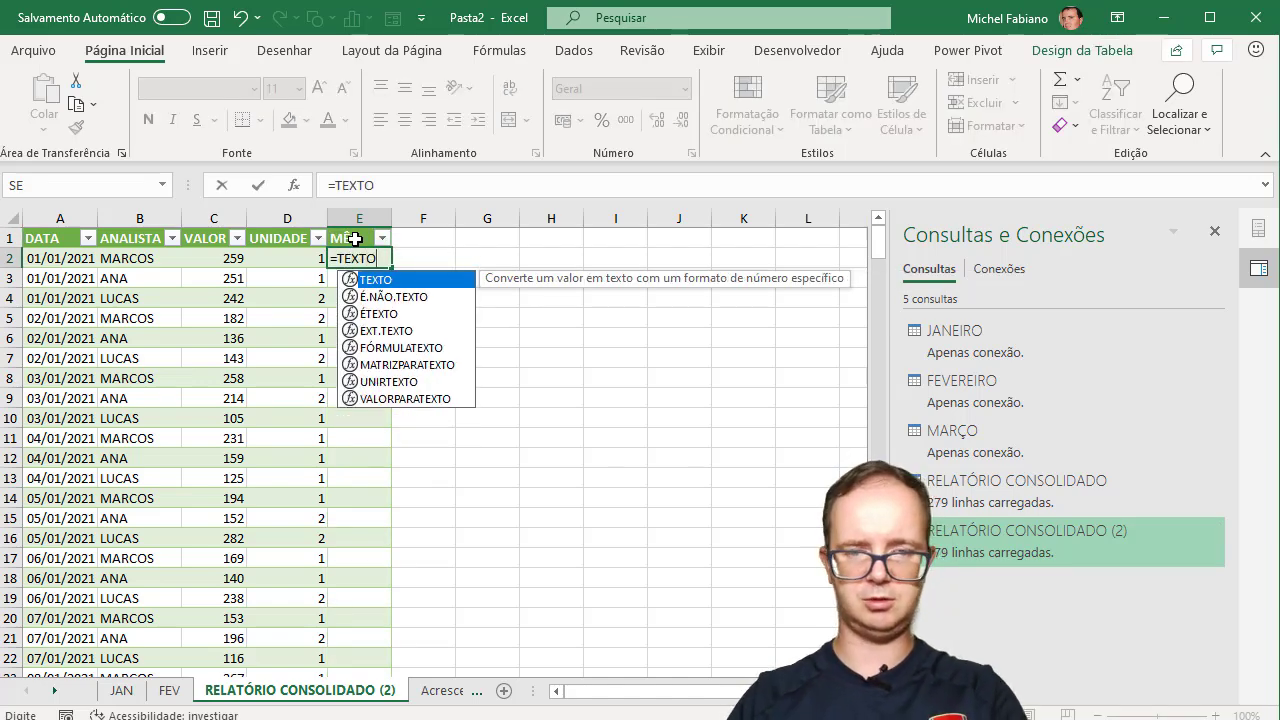
{"action": "type", "text": "("}
{"action": "left_click", "coordinate": [64, 259]}
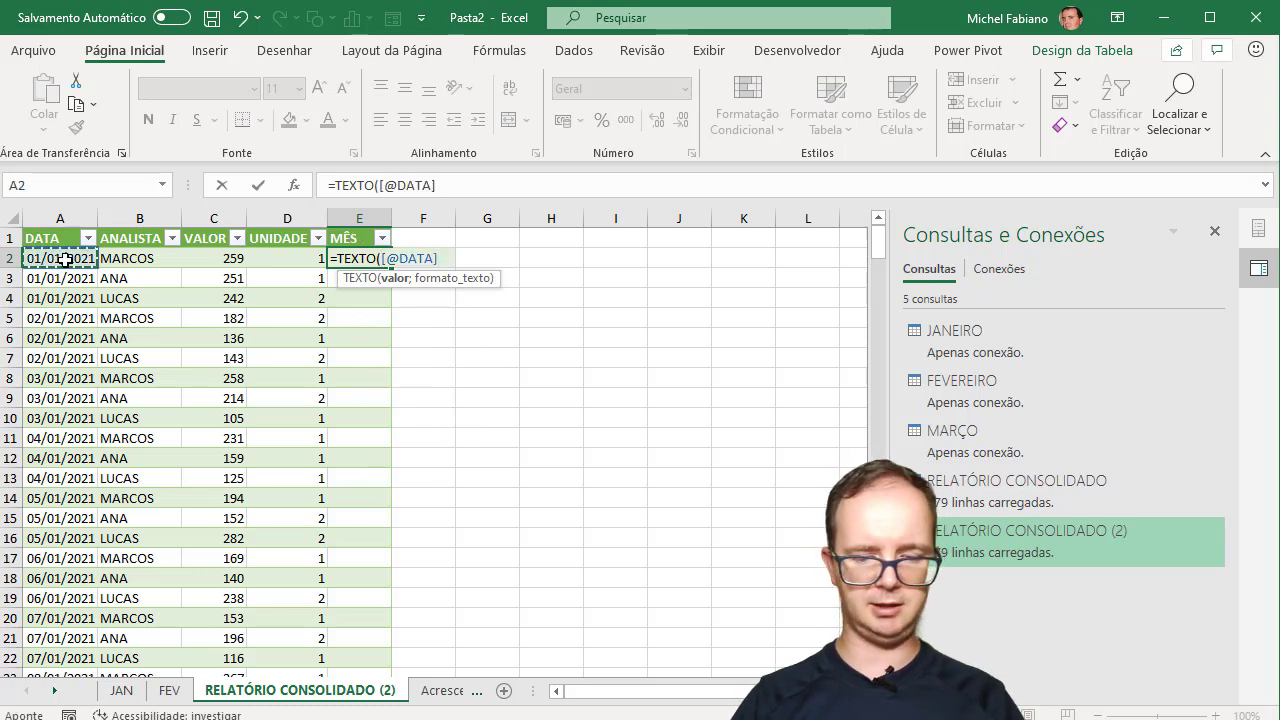
{"action": "type", "text": ";\"MMM\""}
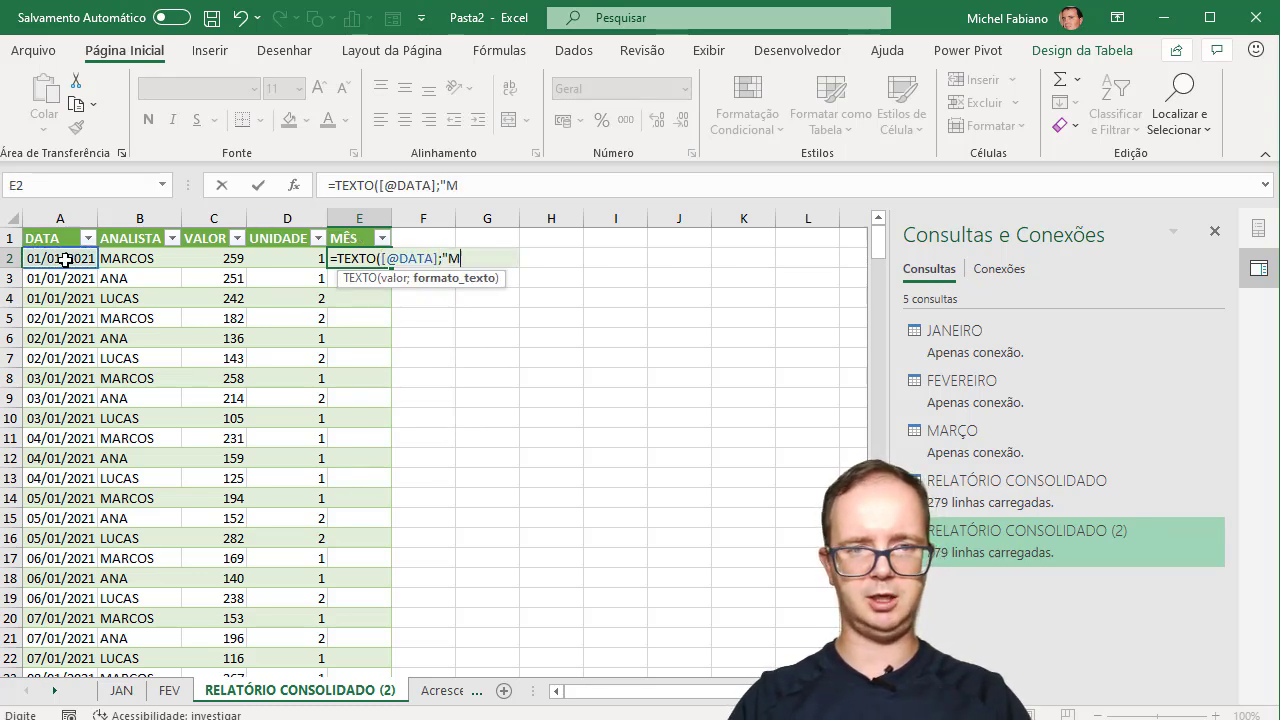
{"action": "type", "text": ")"}
{"action": "key", "text": "Return"}
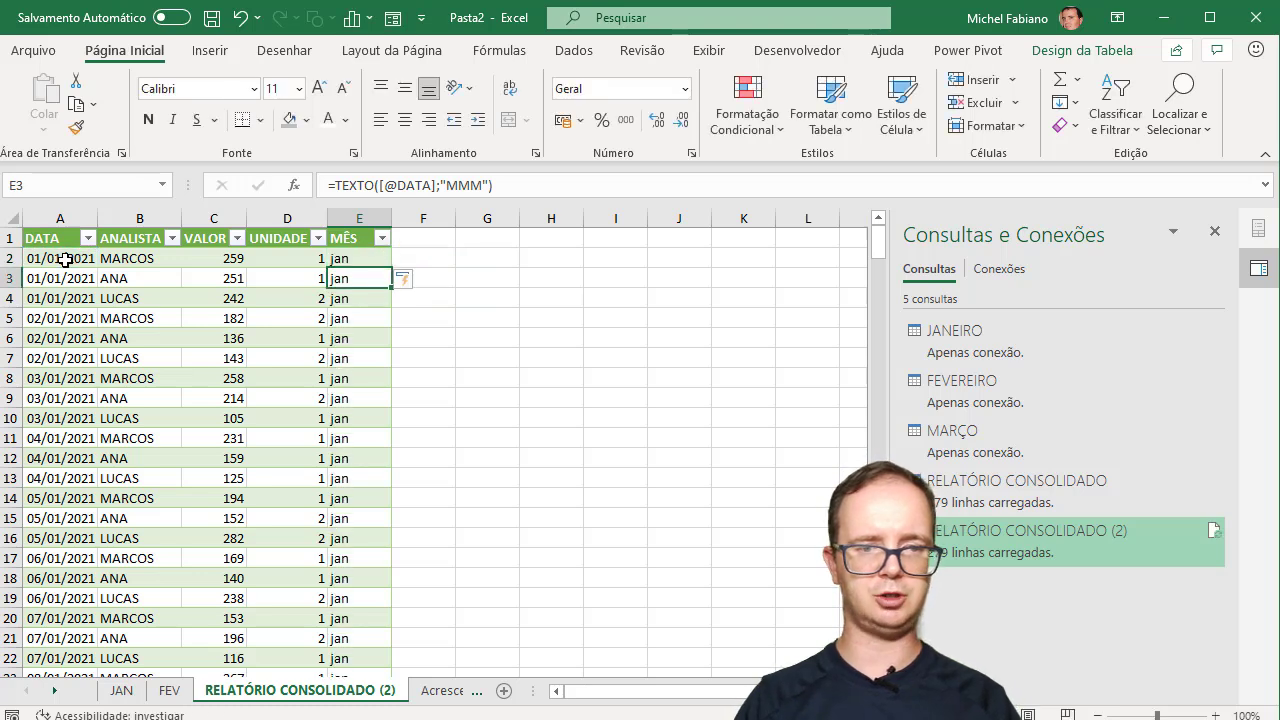
{"action": "left_click", "coordinate": [346, 259]}
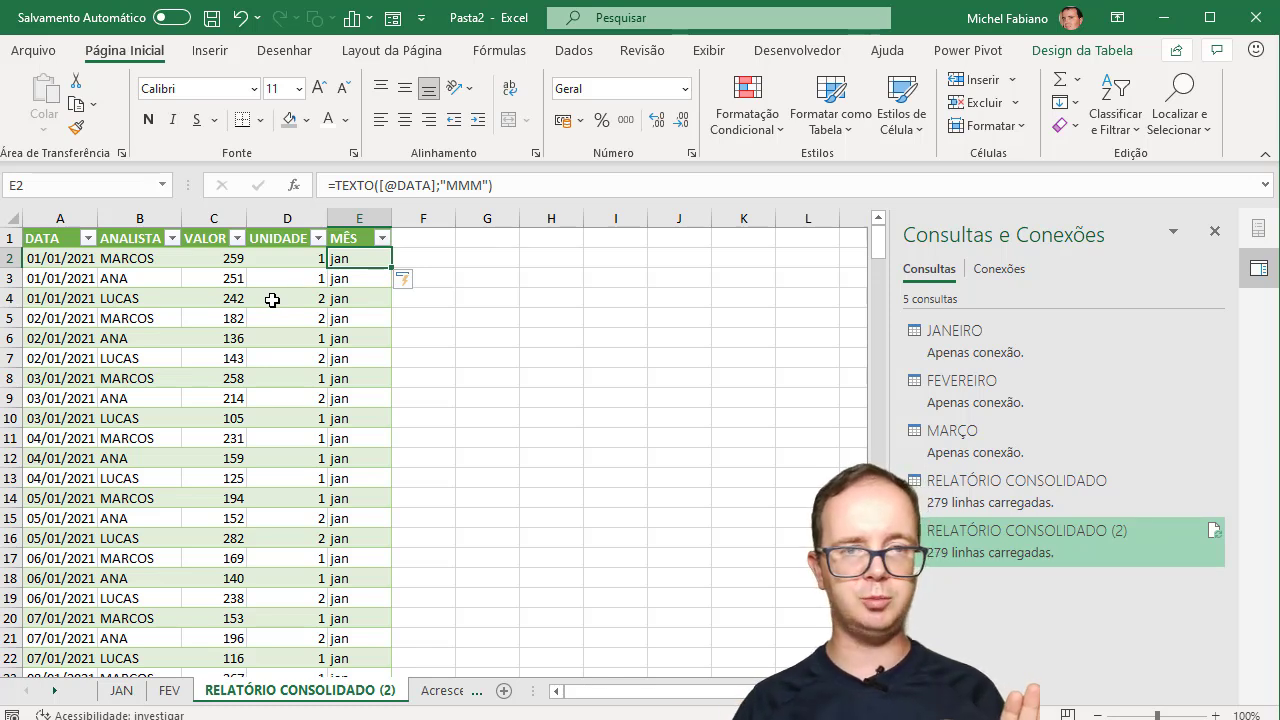
Insert a pivot table from the consolidated table data on a new sheet
{"action": "left_click", "coordinate": [210, 50]}
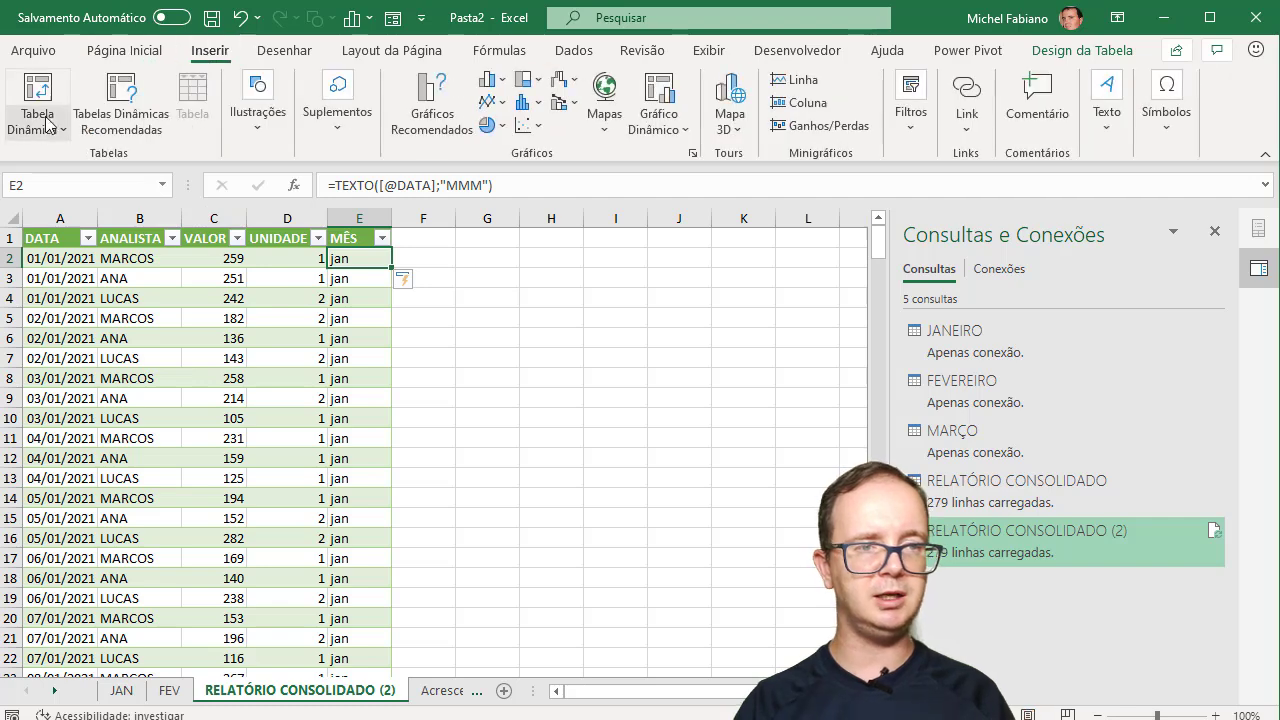
{"action": "left_click", "coordinate": [47, 122]}
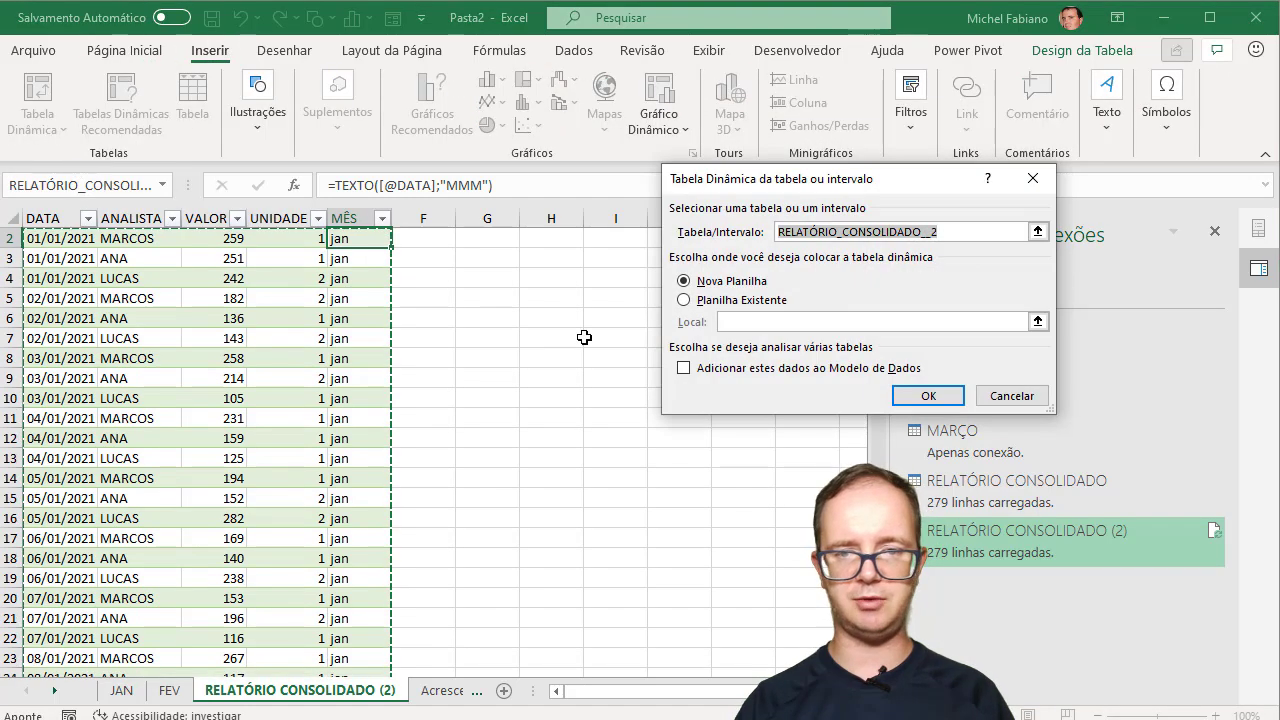
{"action": "left_click", "coordinate": [946, 403]}
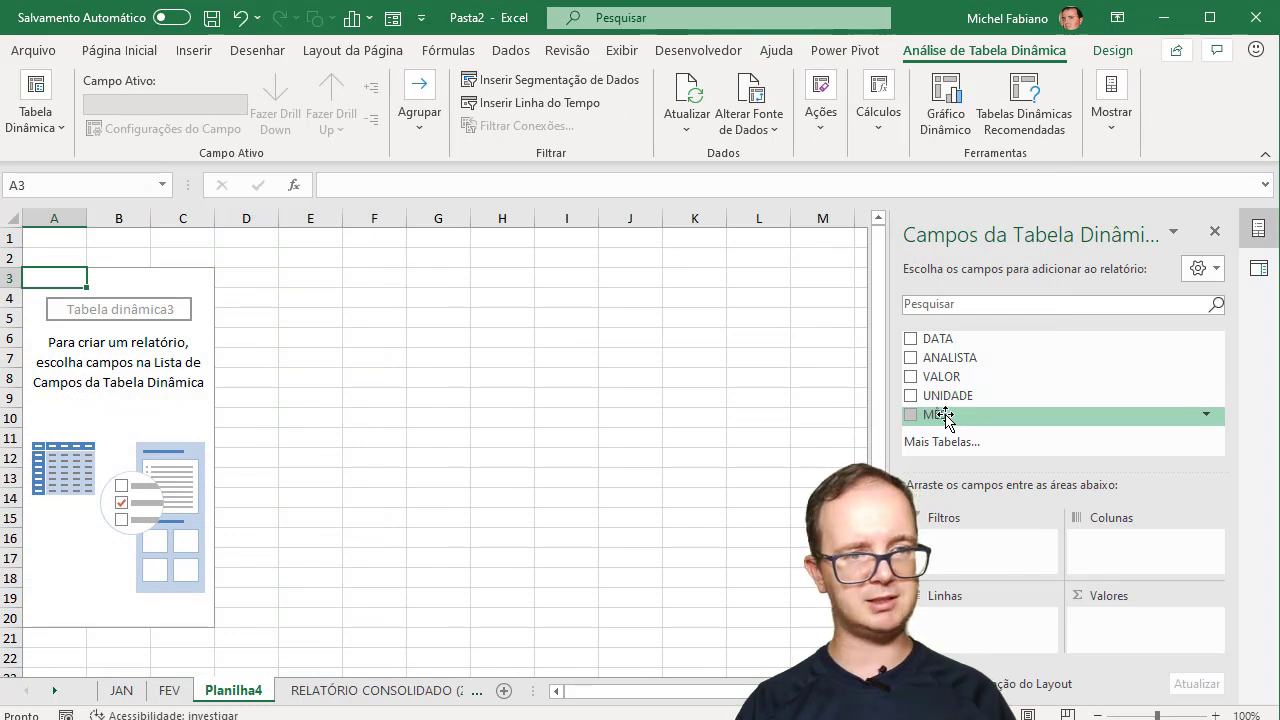
Lay out the pivot to sum VALOR by ANALISTA with MÊS as the report filter (LUCAS 24677)
{"action": "left_click_drag", "start_coordinate": [946, 414], "coordinate": [960, 620]}
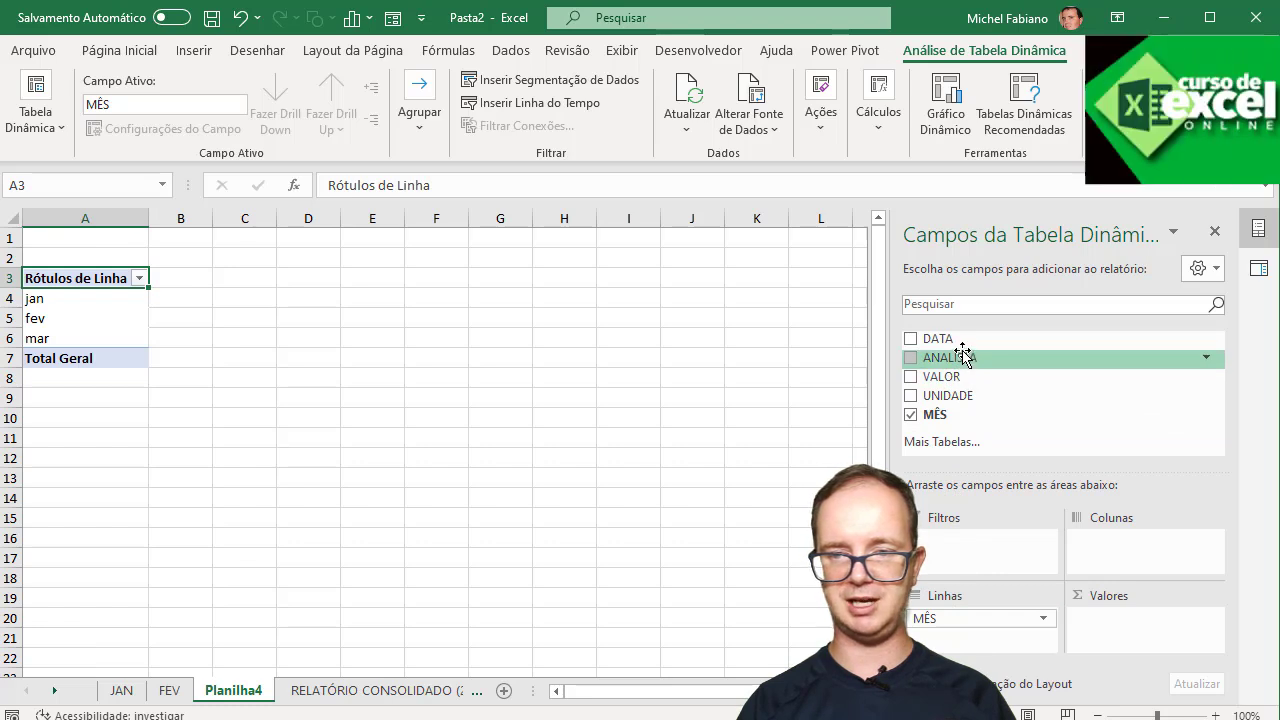
{"action": "mouse_move", "coordinate": [965, 358]}
{"action": "left_mouse_down"}
{"action": "mouse_move", "coordinate": [1041, 474]}
{"action": "mouse_move", "coordinate": [1112, 624]}
{"action": "left_mouse_up"}
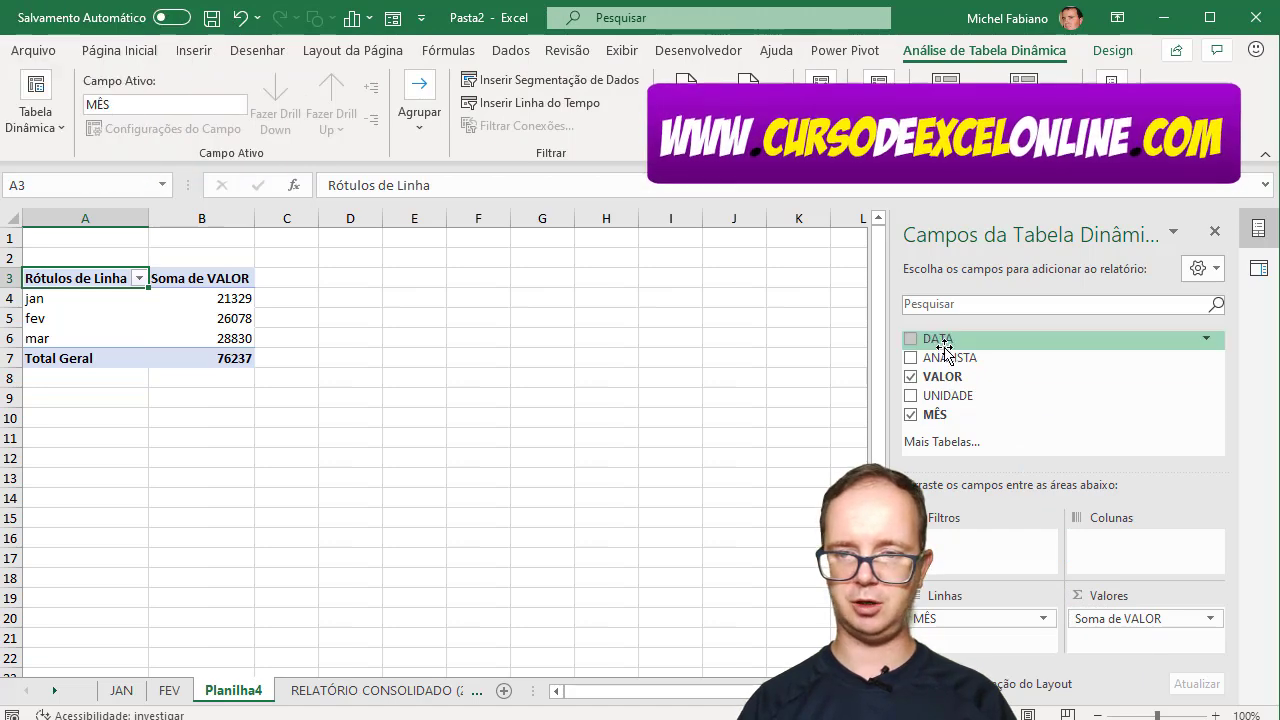
{"action": "left_click_drag", "start_coordinate": [962, 357], "coordinate": [980, 540]}
{"action": "left_click", "coordinate": [244, 239]}
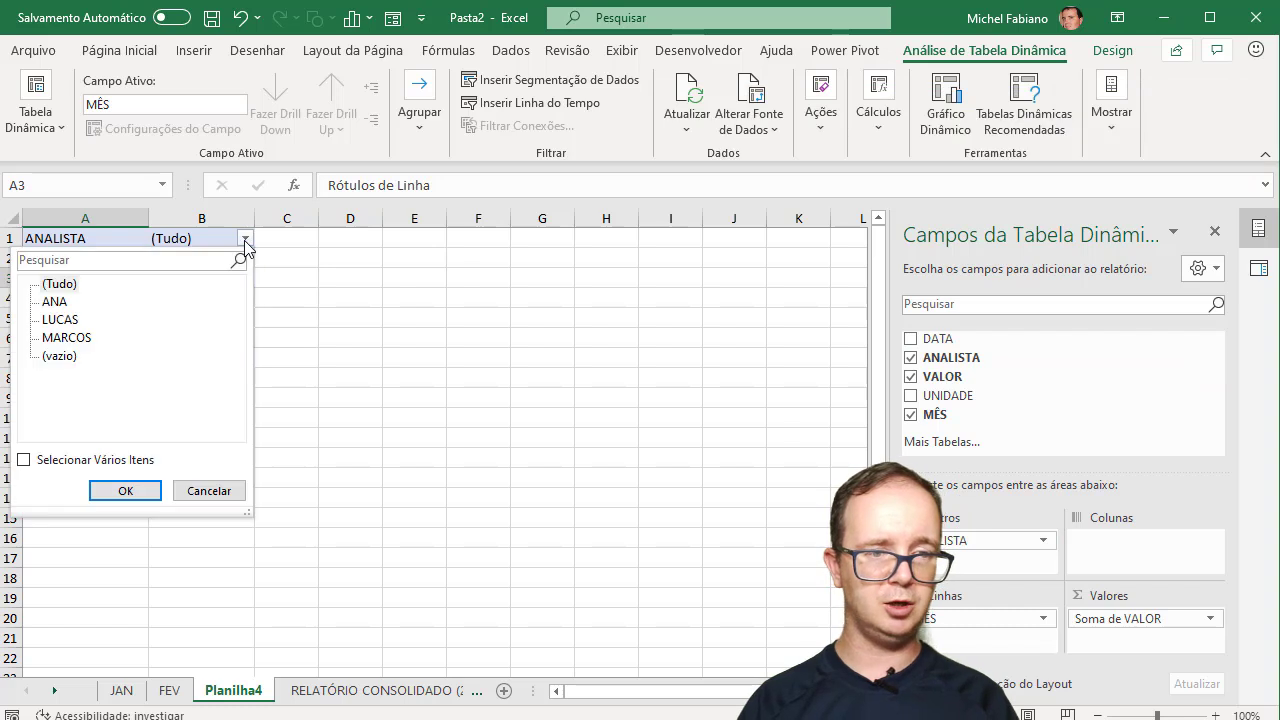
{"action": "left_click", "coordinate": [125, 488]}
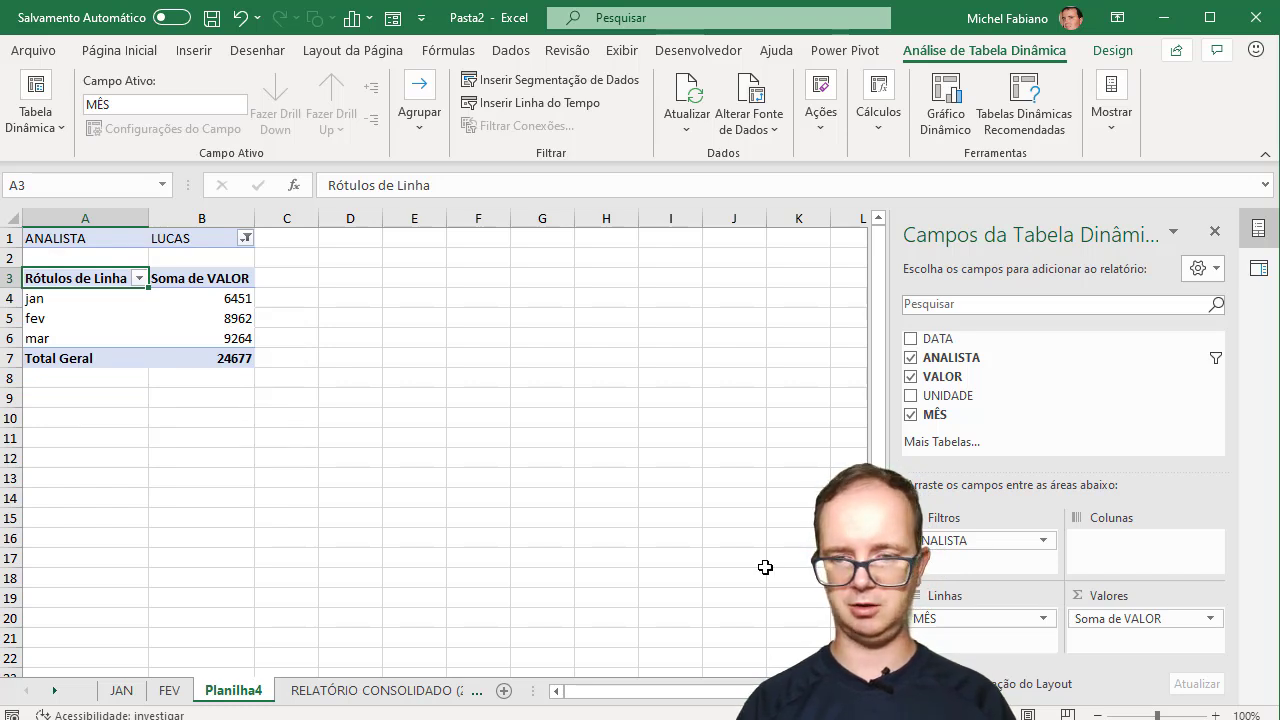
{"action": "mouse_move", "coordinate": [954, 619]}
{"action": "left_mouse_down"}
{"action": "mouse_move", "coordinate": [985, 570]}
{"action": "mouse_move", "coordinate": [983, 648]}
{"action": "left_mouse_up"}
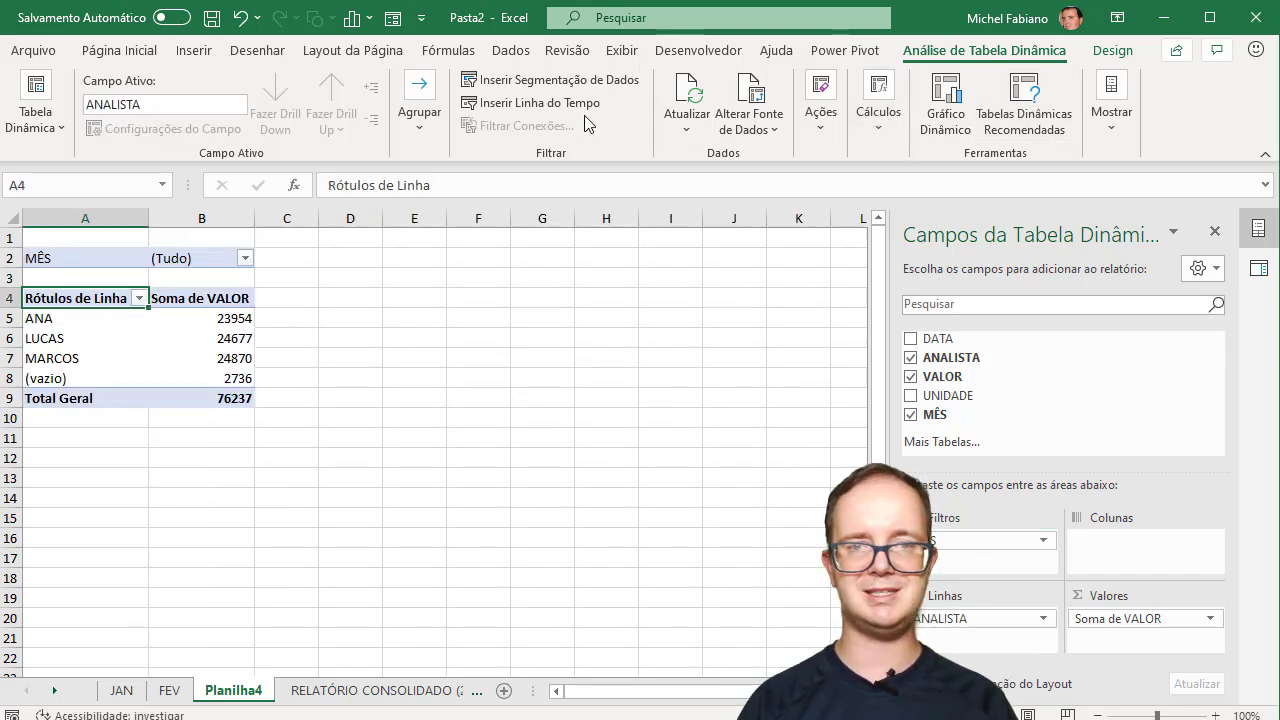
Add a MÊS slicer to the pivot table
{"action": "left_click", "coordinate": [590, 84]}
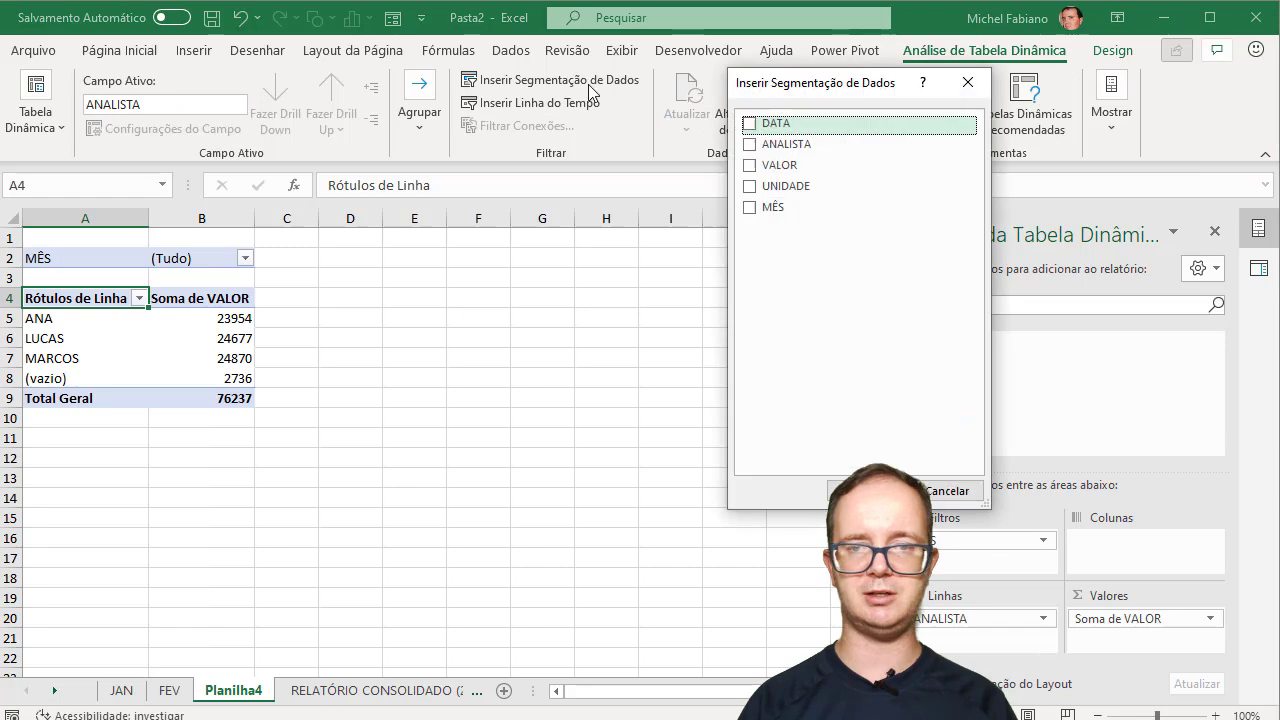
{"action": "left_click", "coordinate": [750, 209]}
{"action": "left_click", "coordinate": [862, 491]}
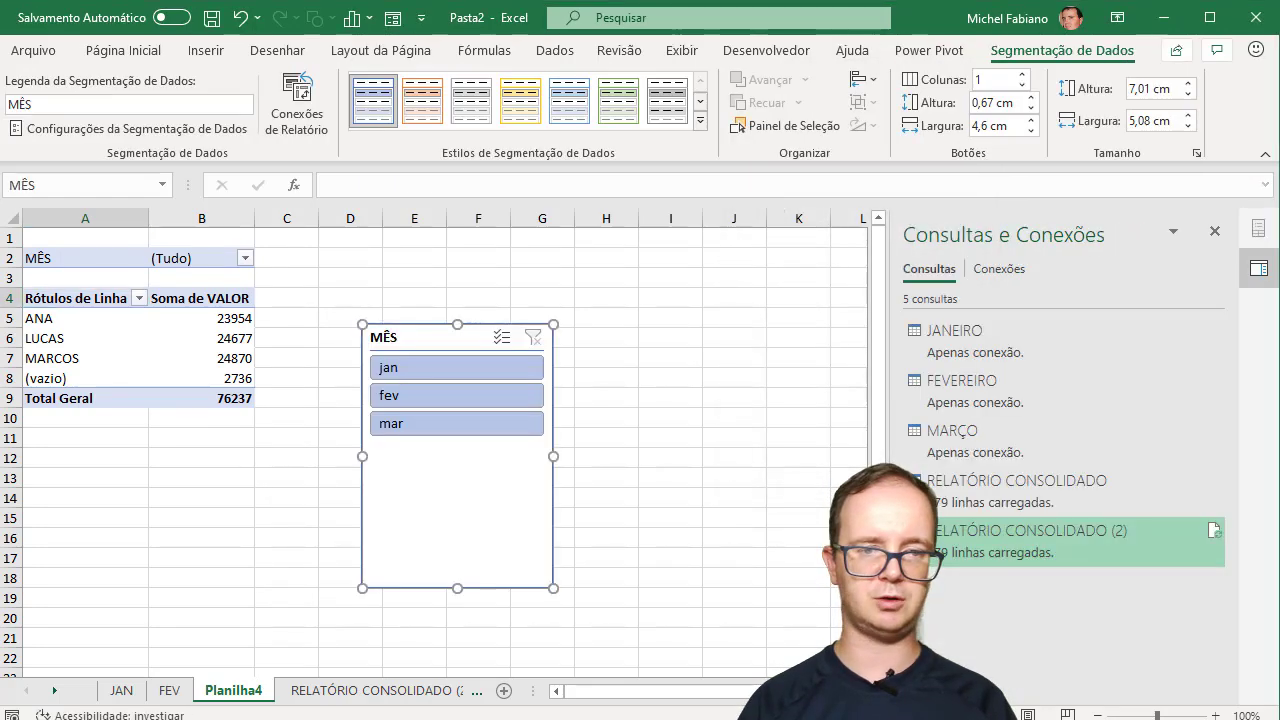
Test the slicer on jan, fev and mar, leave it on jan, and return to RELATÓRIO CONSOLIDADO (2)
{"action": "left_click", "coordinate": [443, 368]}
{"action": "left_click", "coordinate": [442, 396]}
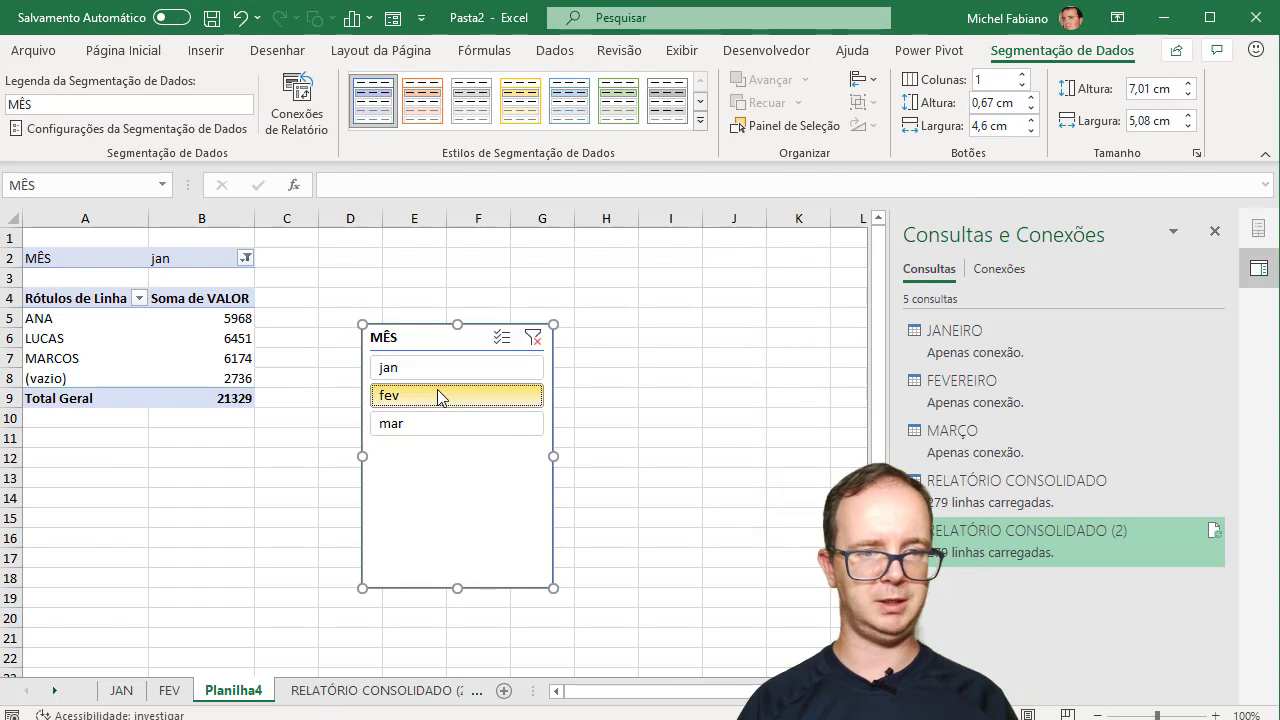
{"action": "left_click", "coordinate": [435, 418]}
{"action": "left_click", "coordinate": [436, 397]}
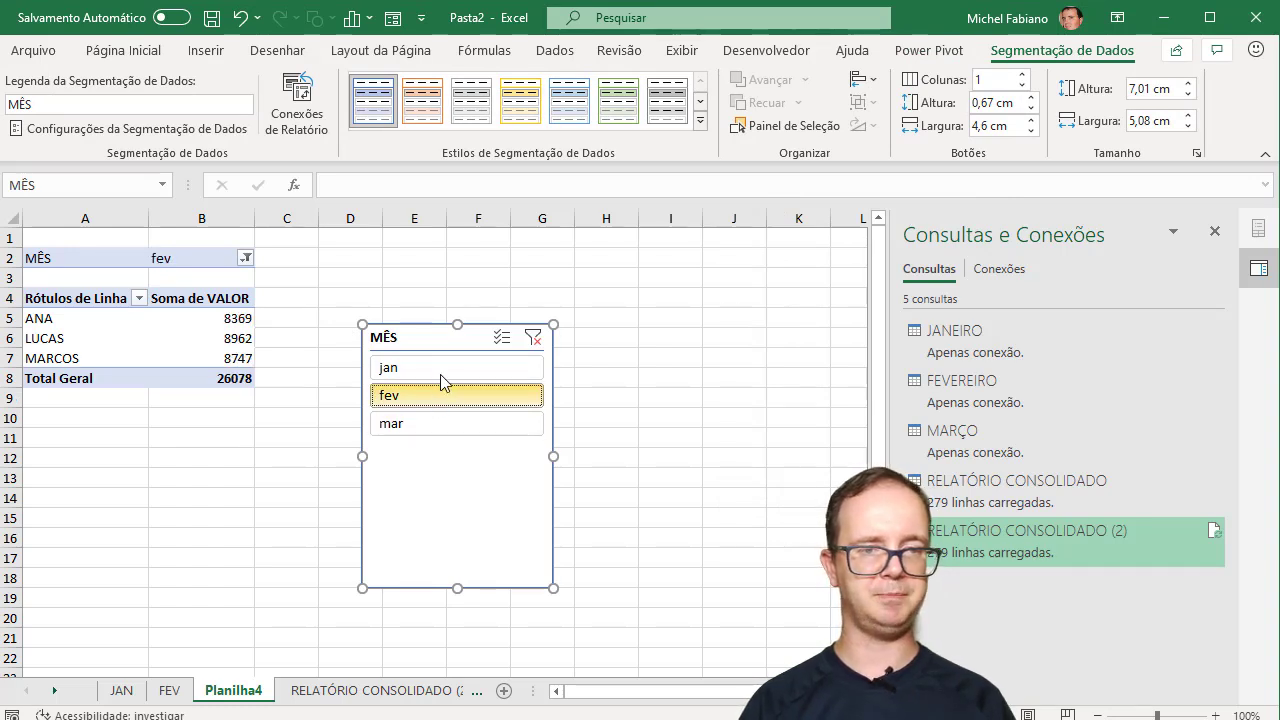
{"action": "left_click", "coordinate": [442, 372]}
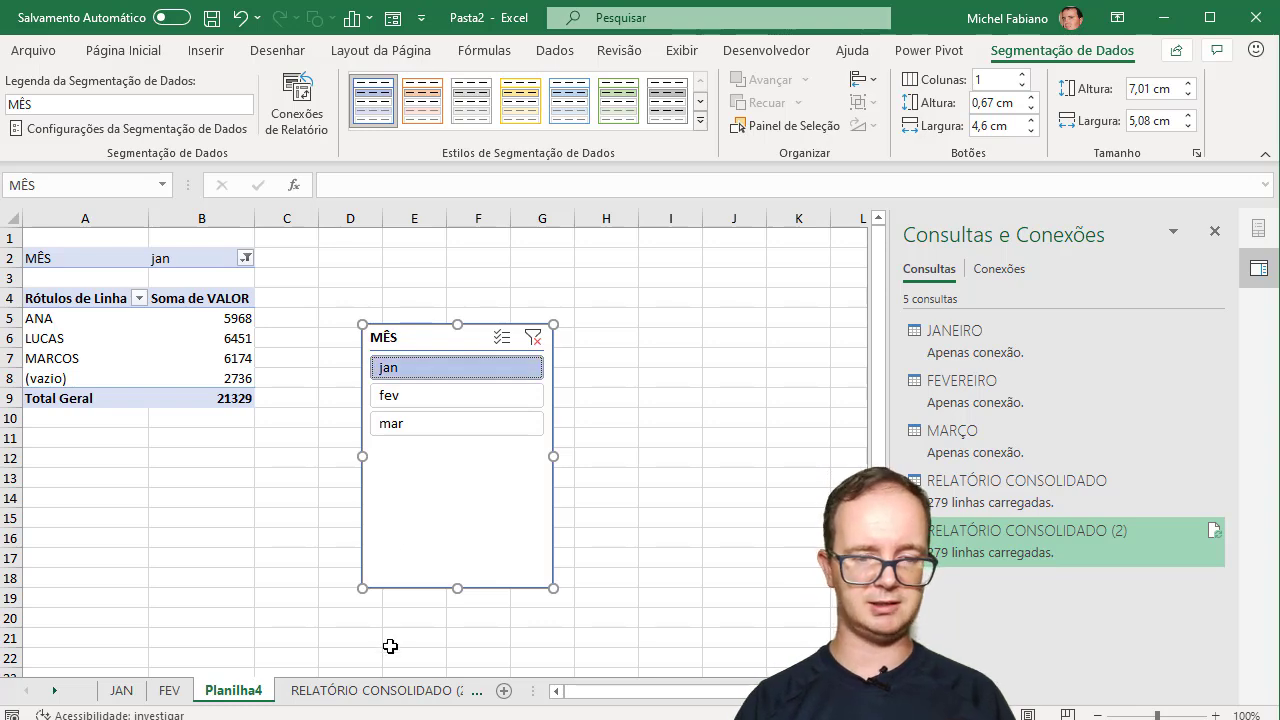
{"action": "left_click", "coordinate": [376, 691]}
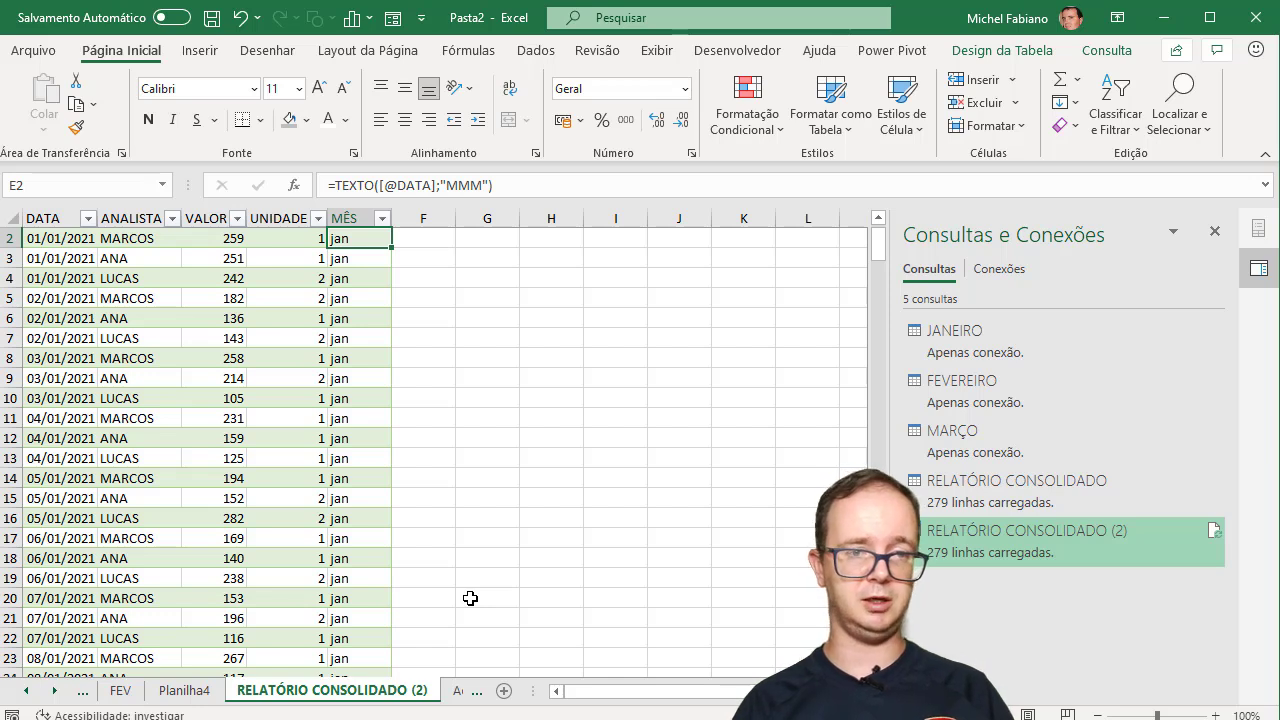
Select the JANEIRO query and switch to the JAN sheet's January sales table
{"action": "left_click_drag", "start_coordinate": [875, 245], "coordinate": [880, 232]}
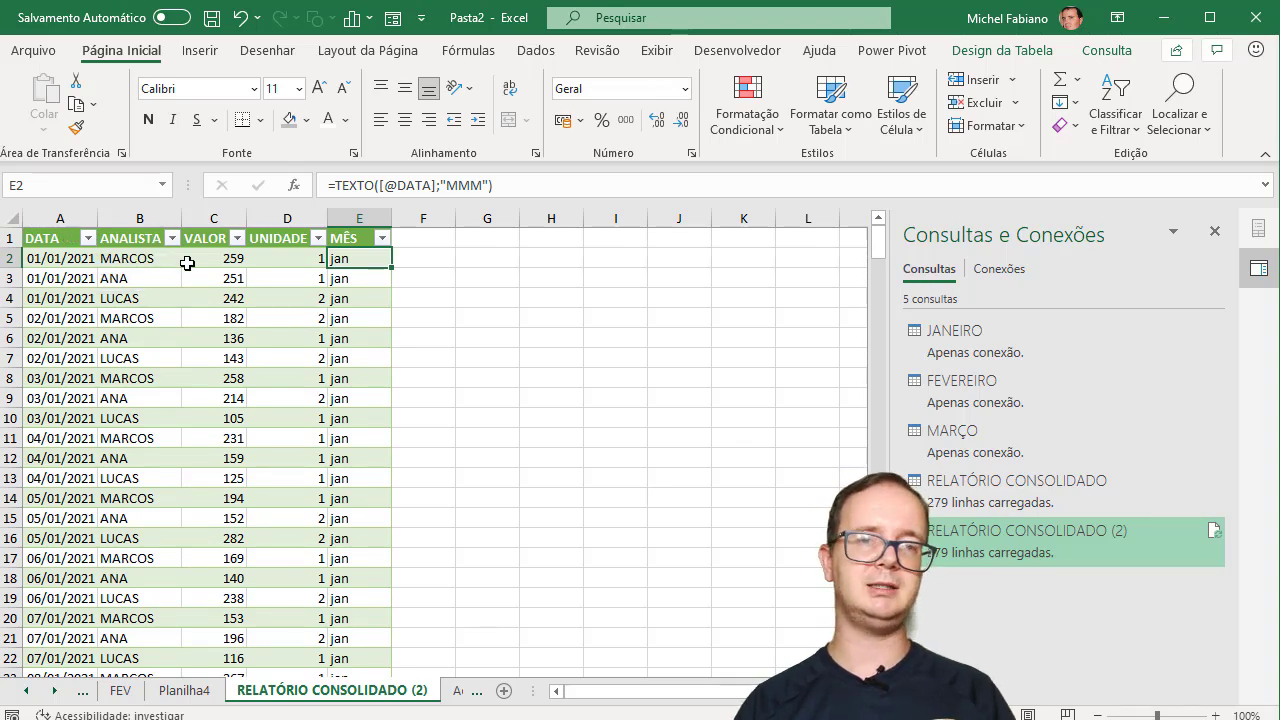
{"action": "left_click", "coordinate": [1034, 355]}
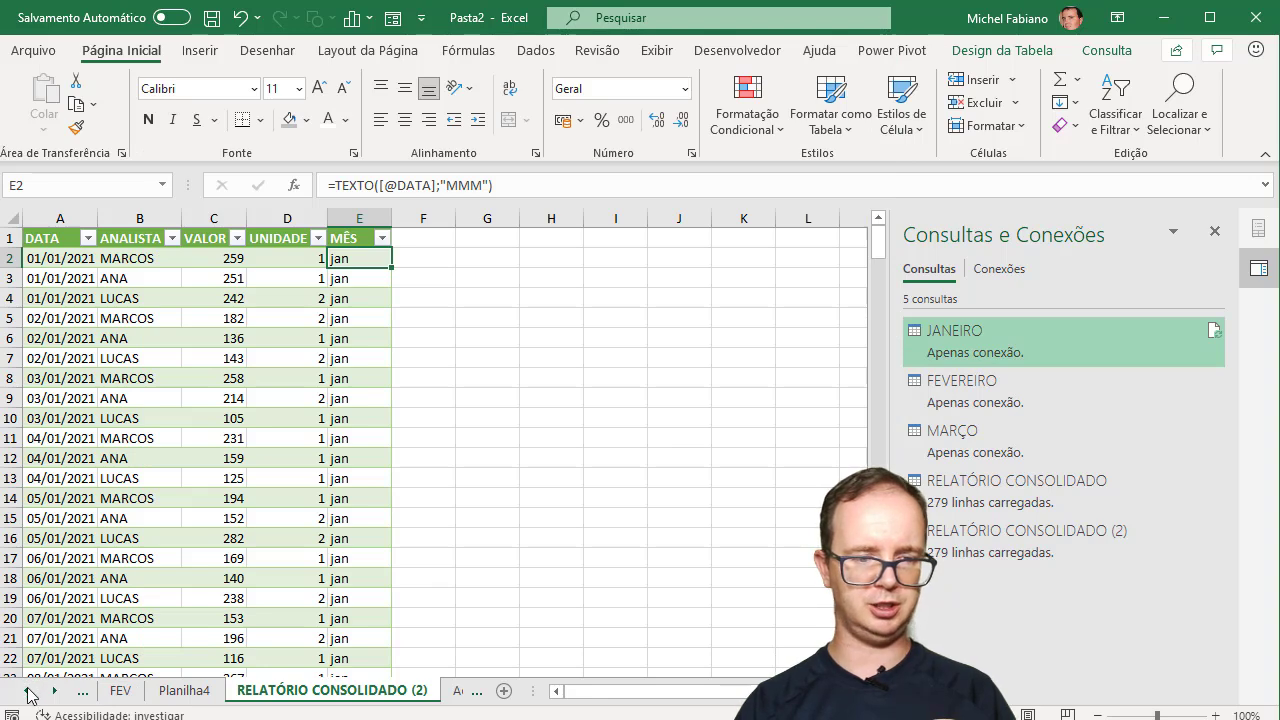
{"action": "left_click", "coordinate": [30, 693]}
{"action": "left_click", "coordinate": [120, 690]}
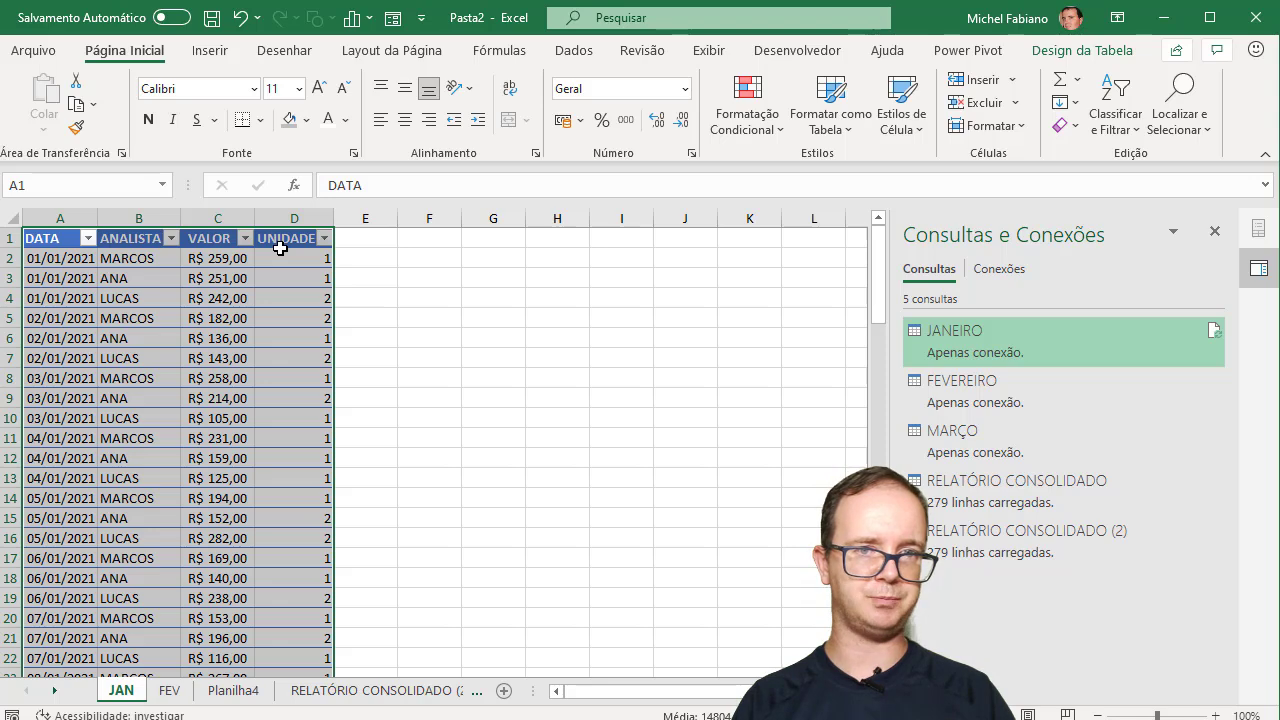
Rename the RELATÓRIO CONSOLIDADO (2) query to TABELA CONSOLIDADA in Consultas e Conexões
{"action": "left_click", "coordinate": [955, 545]}
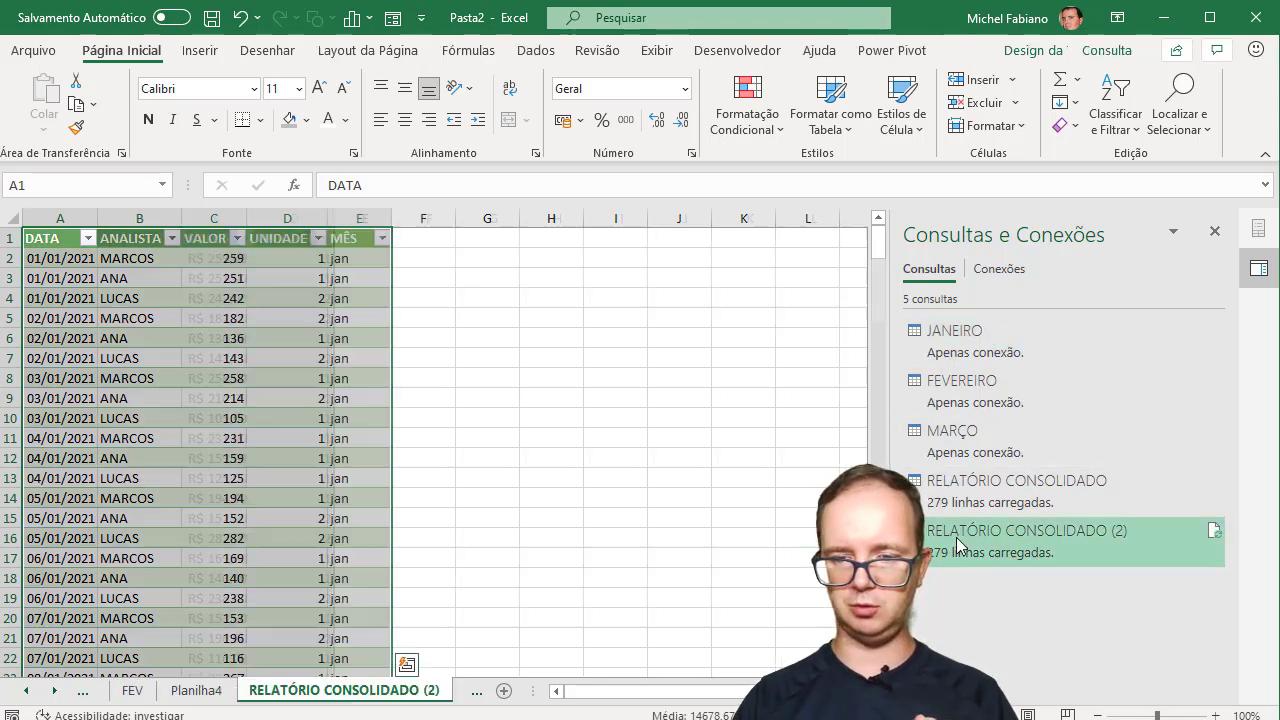
{"action": "right_click", "coordinate": [958, 545]}
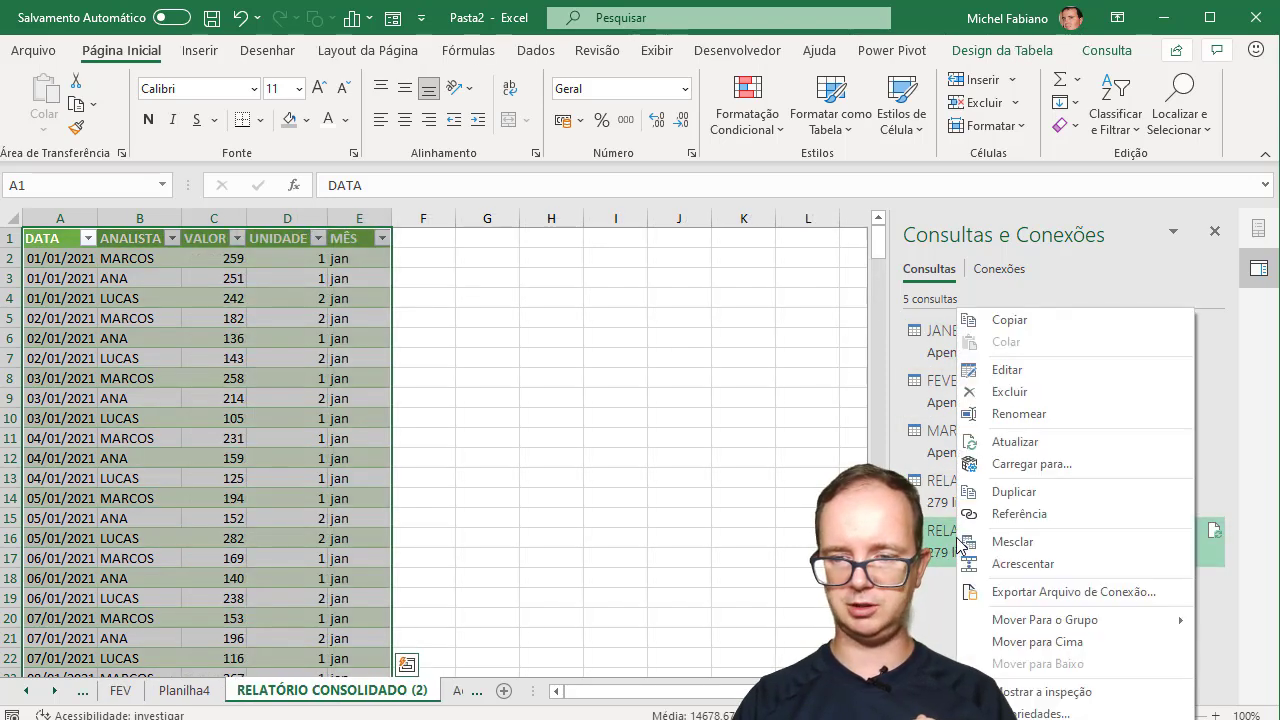
{"action": "left_click", "coordinate": [1033, 414]}
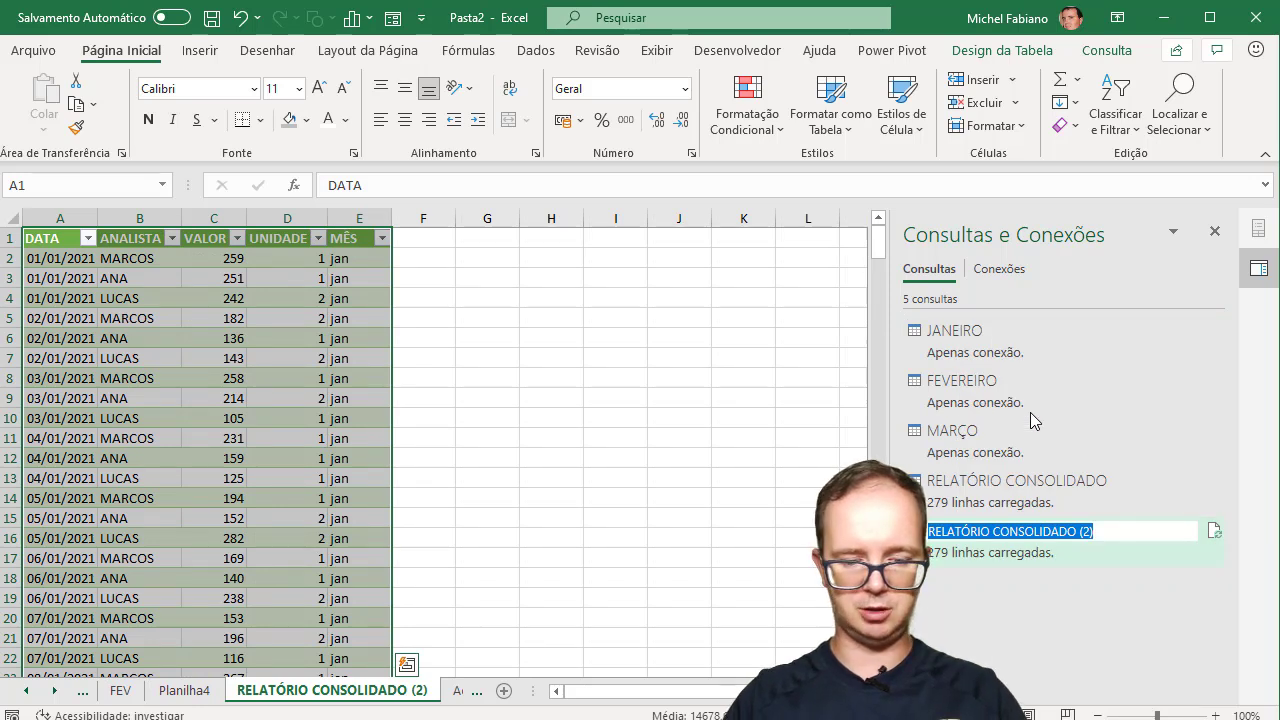
{"action": "type", "text": "TABEL"}
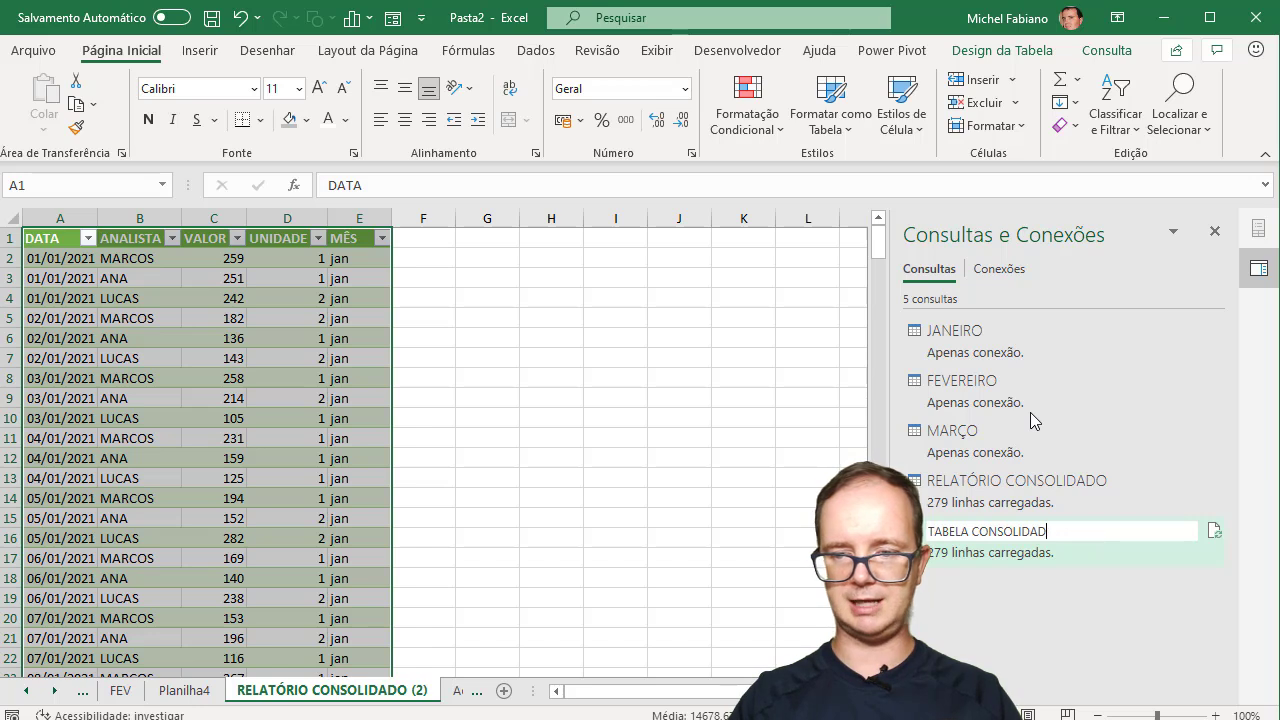
{"action": "type", "text": "A"}
{"action": "key", "text": "Return"}
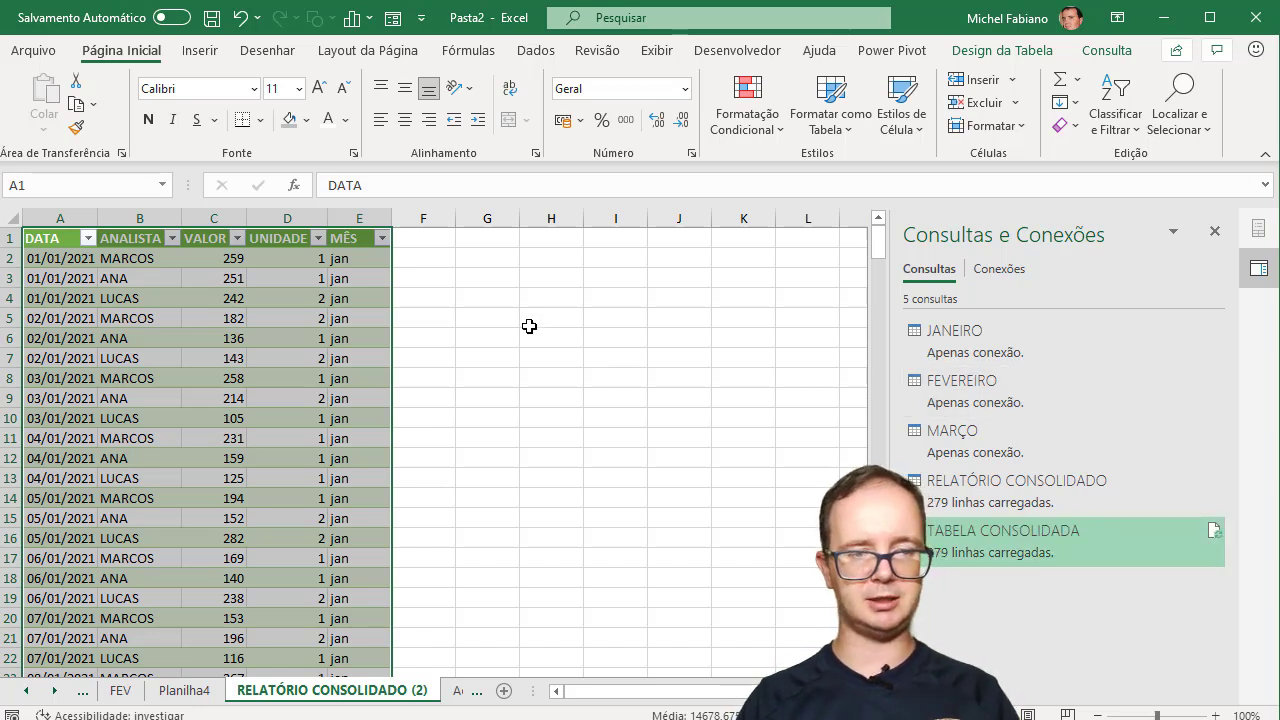